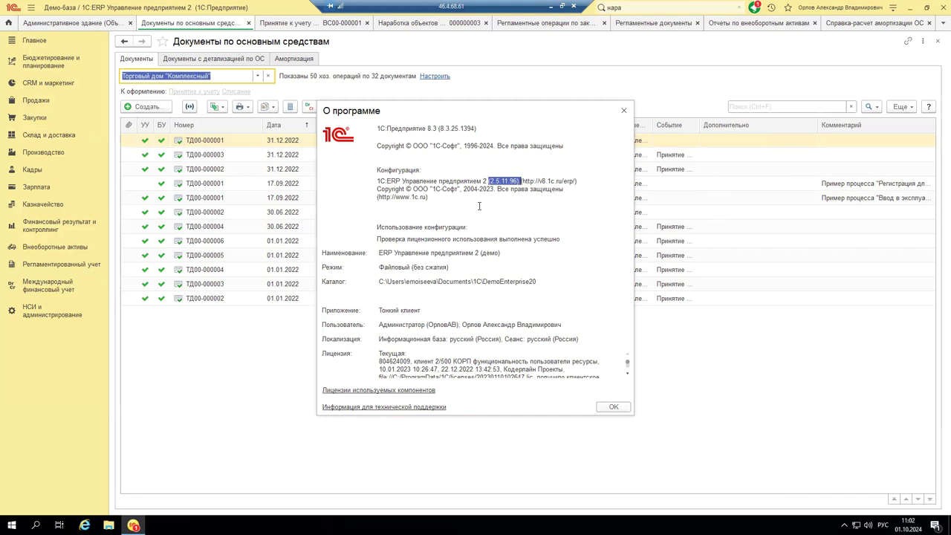
Check the Учет внеоборотных активов options in the НСИ и администрирование settings for Внеоборотные активы, leaving that page closed.
click(623, 111)
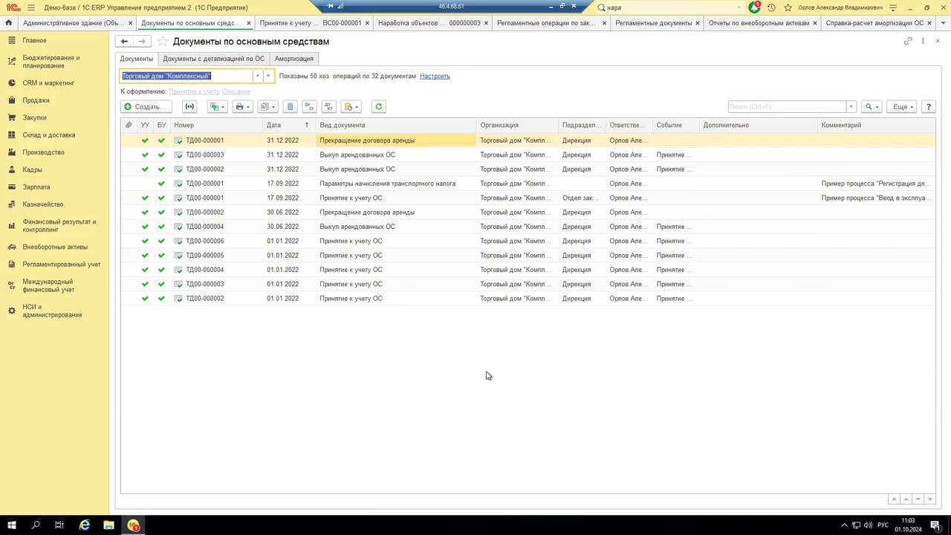
click(34, 315)
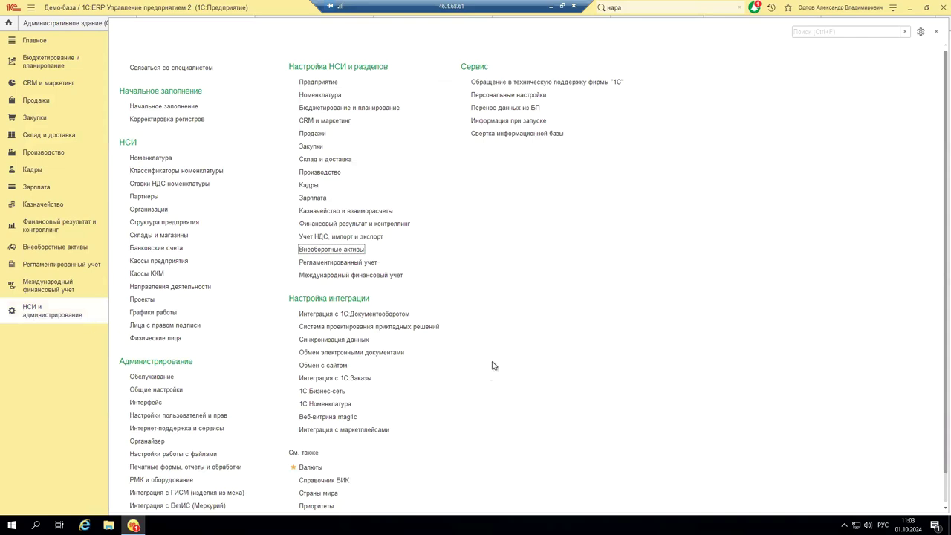
click(332, 249)
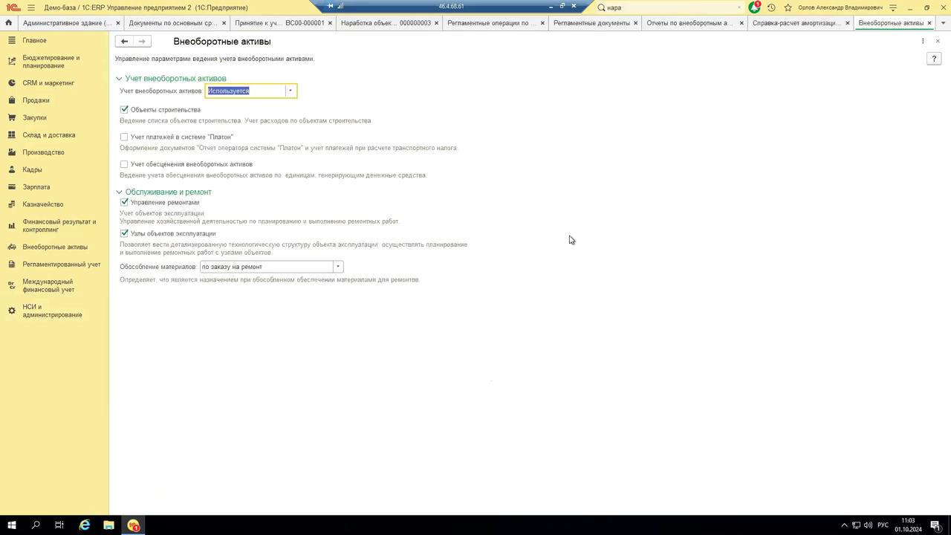
click(291, 90)
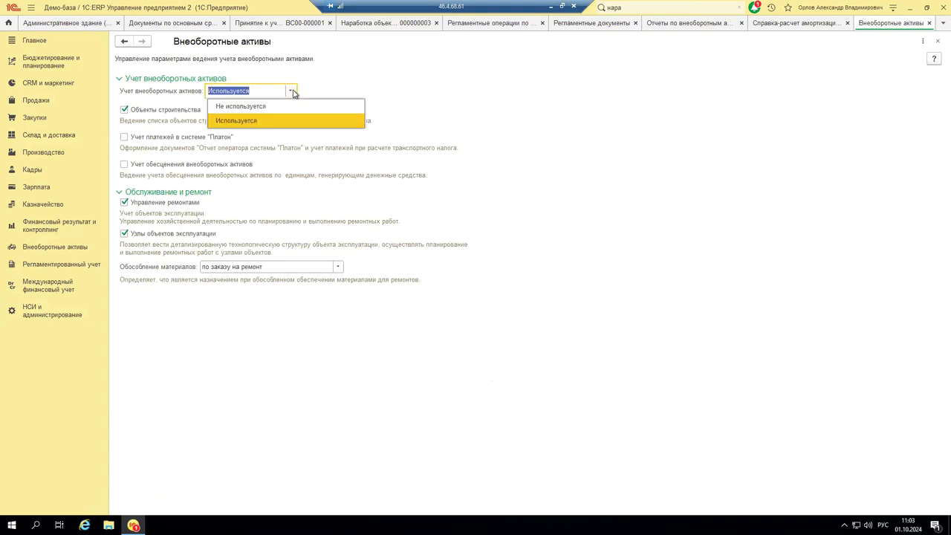
click(292, 90)
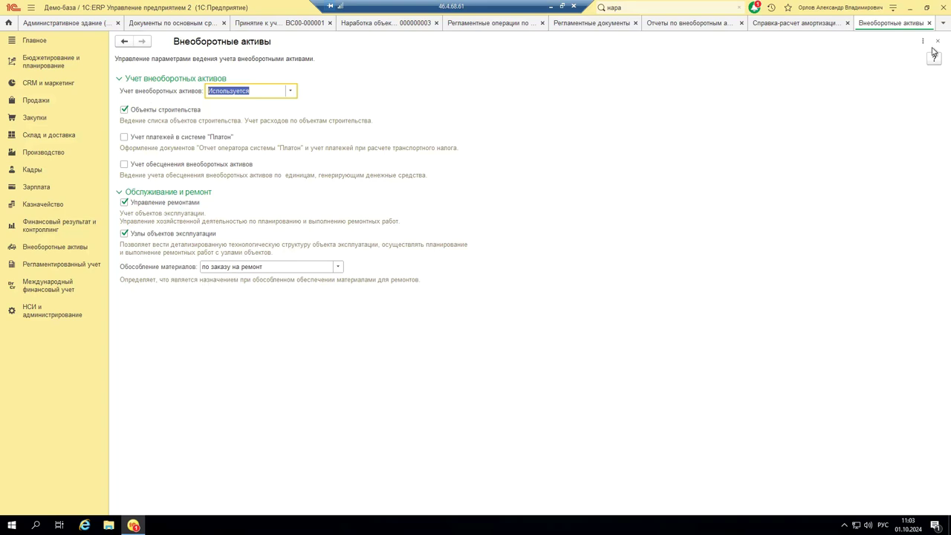
click(928, 23)
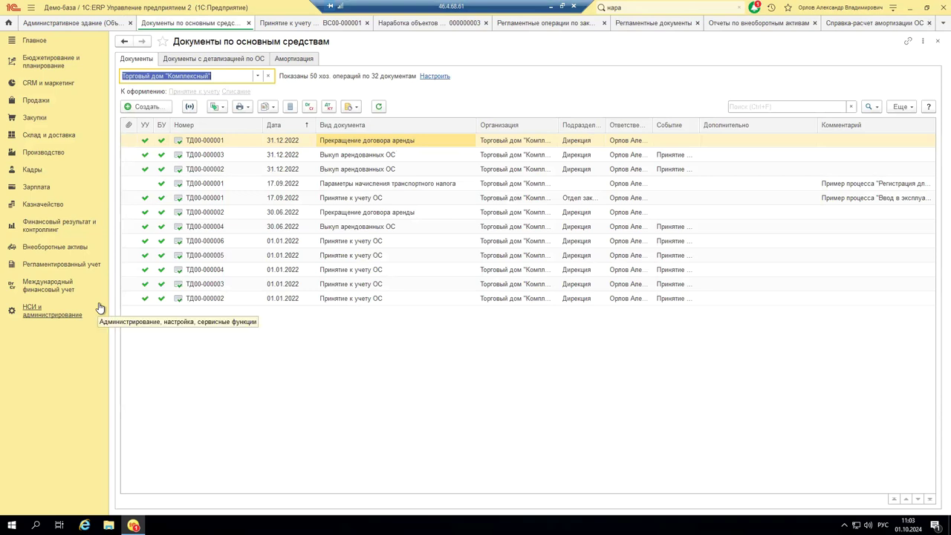
View the Документы по ОС list and the main details and asset table of the Принятие к учету ОС document dated 15.01.2022.
click(54, 247)
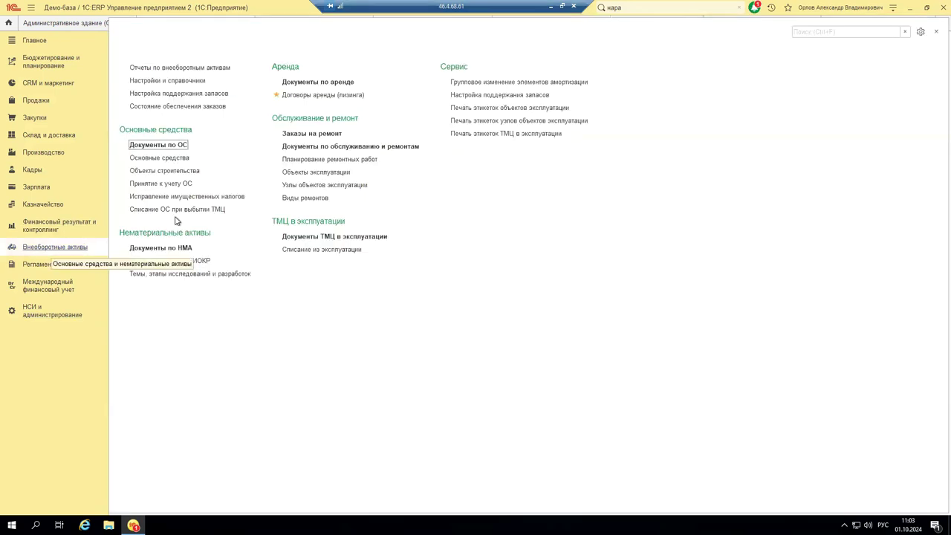
click(161, 147)
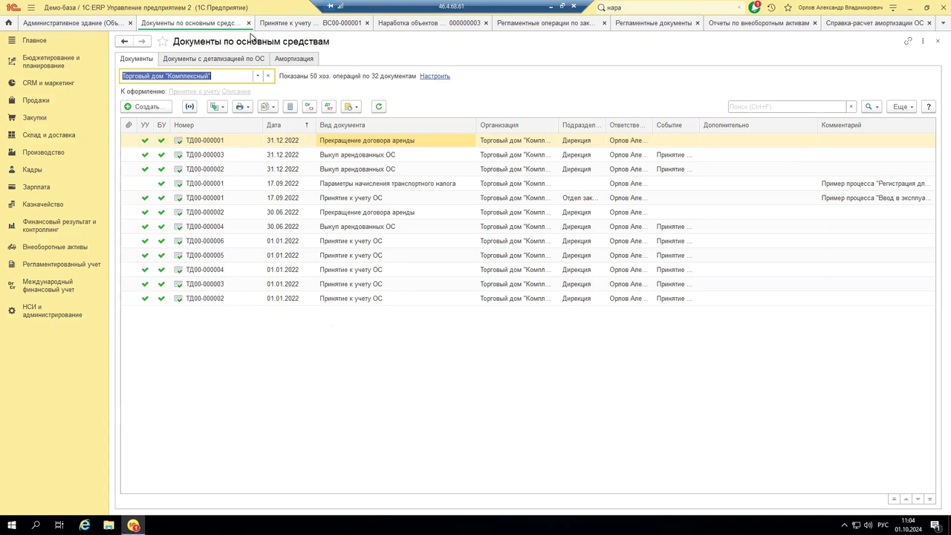
click(311, 23)
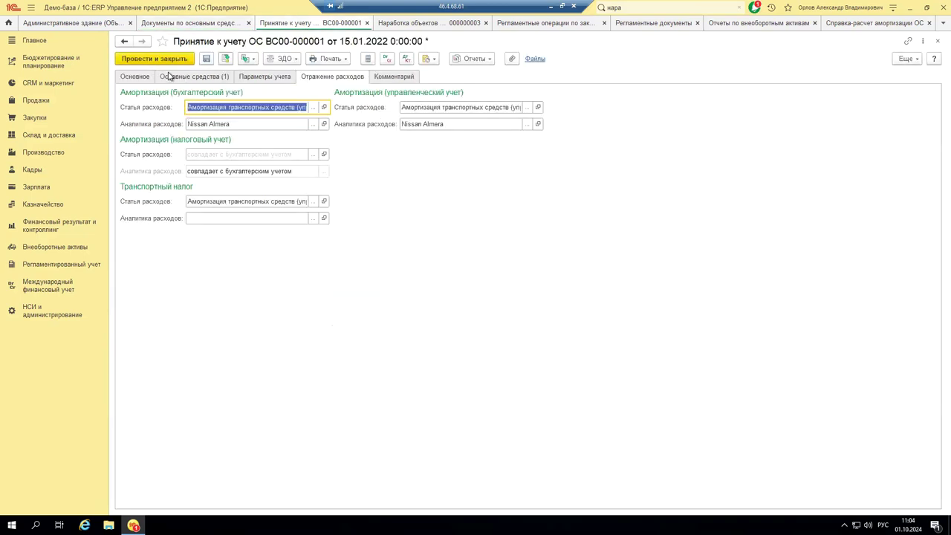
click(134, 77)
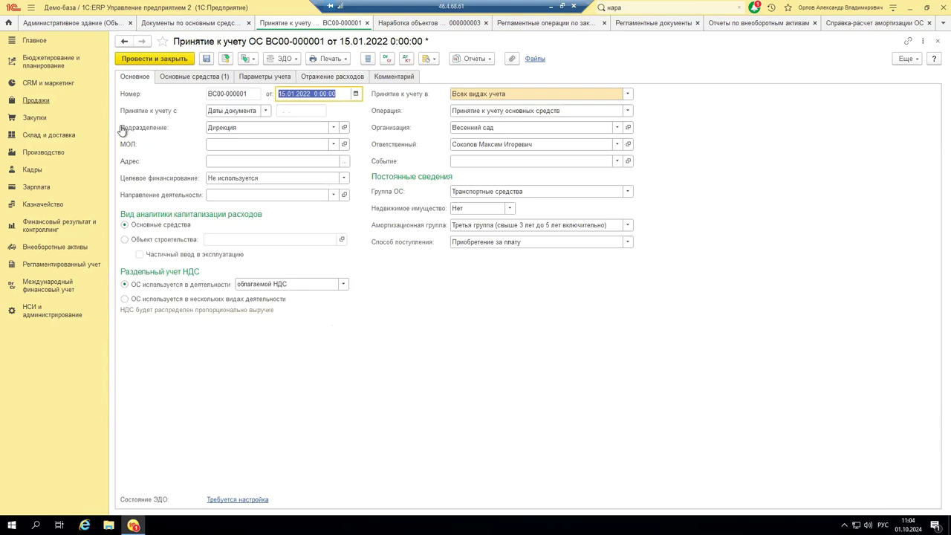
click(217, 82)
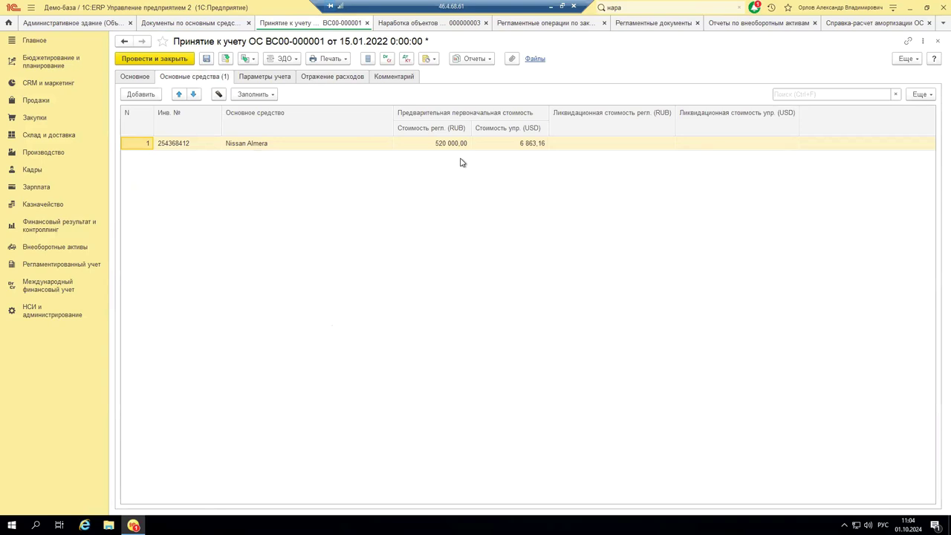
Examine the accounting parameters of the acceptance document: the Порядок учета options and the Срок использования under Бухгалтерский учет.
click(269, 76)
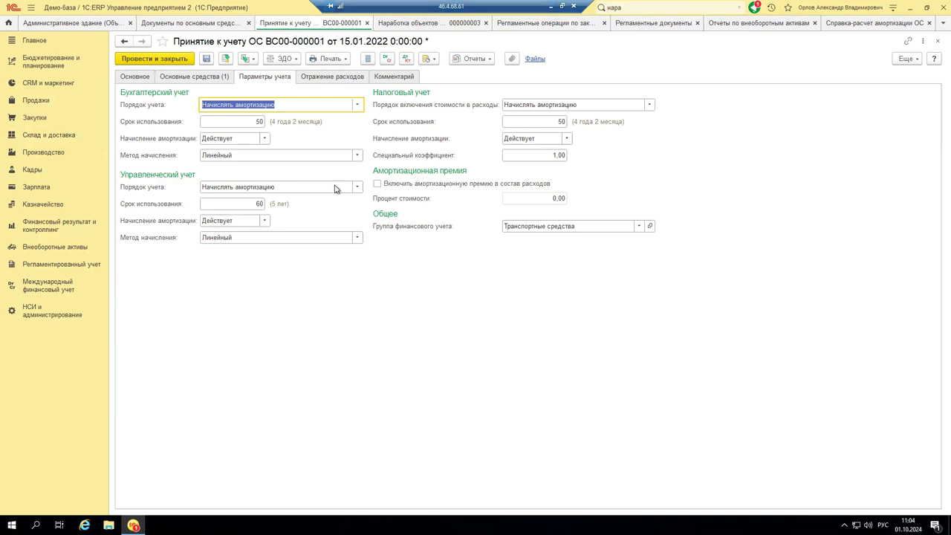
click(357, 106)
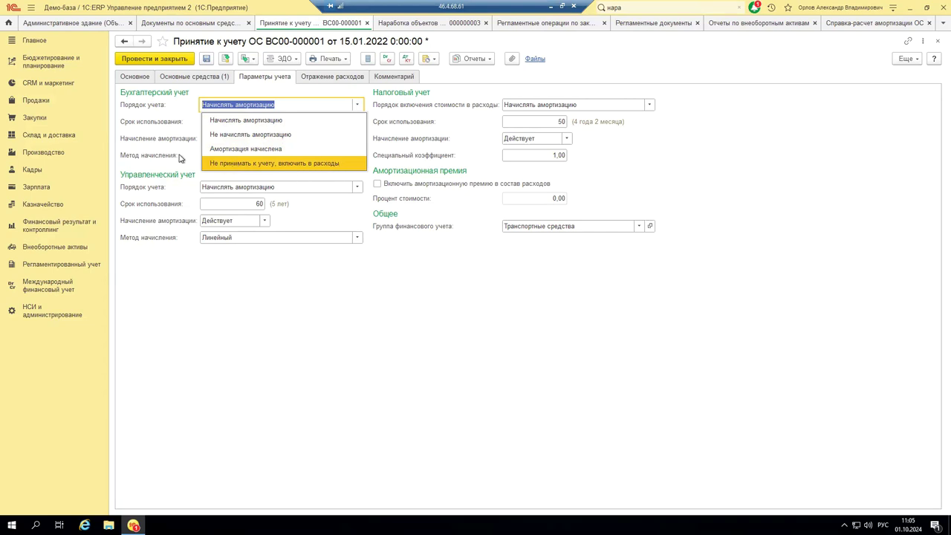
click(232, 277)
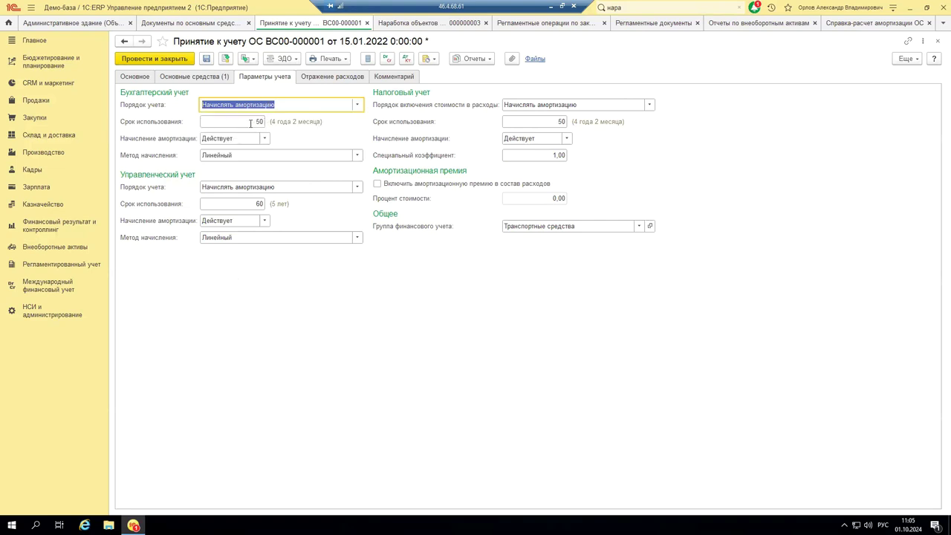
click(247, 121)
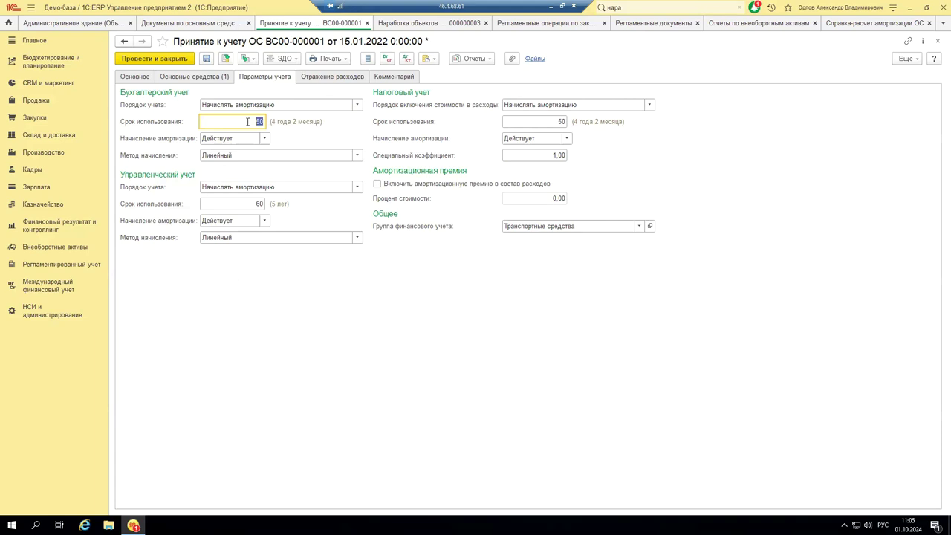
Examine the available Амортизационная группа options in the main details of the acceptance document.
click(136, 77)
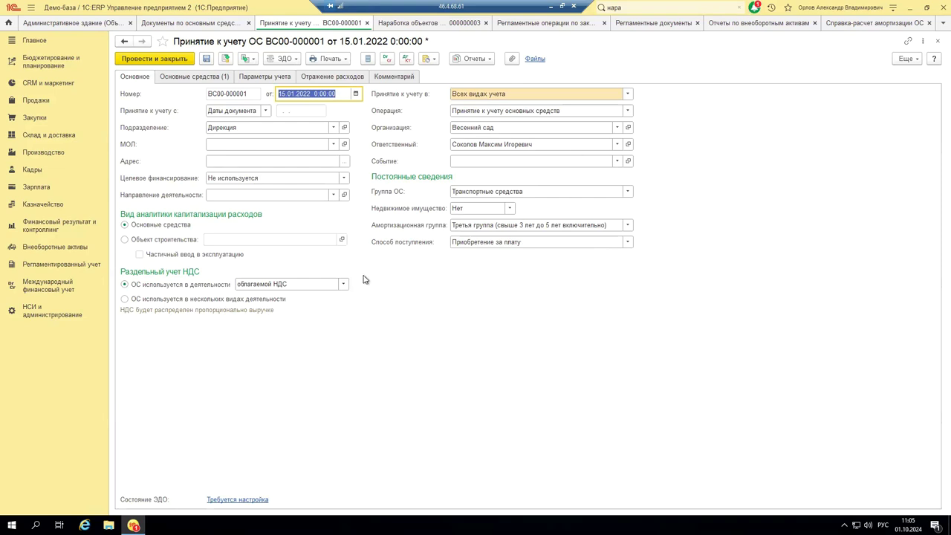
click(627, 226)
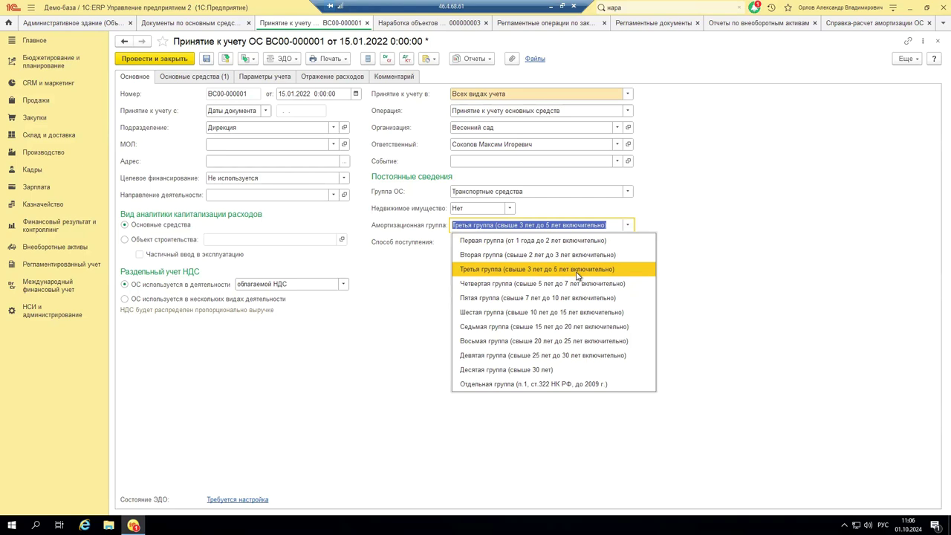
click(214, 83)
Review the Срок использования, Метод начисления and Начисление амортизации options under Бухгалтерский учет, keeping accrual at Действует.
click(261, 77)
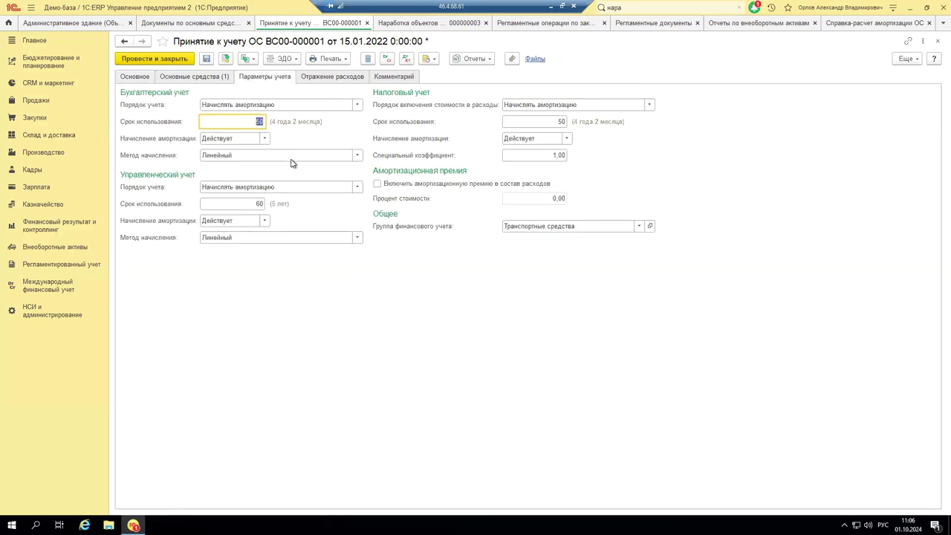
click(247, 121)
double_click(259, 121)
click(356, 155)
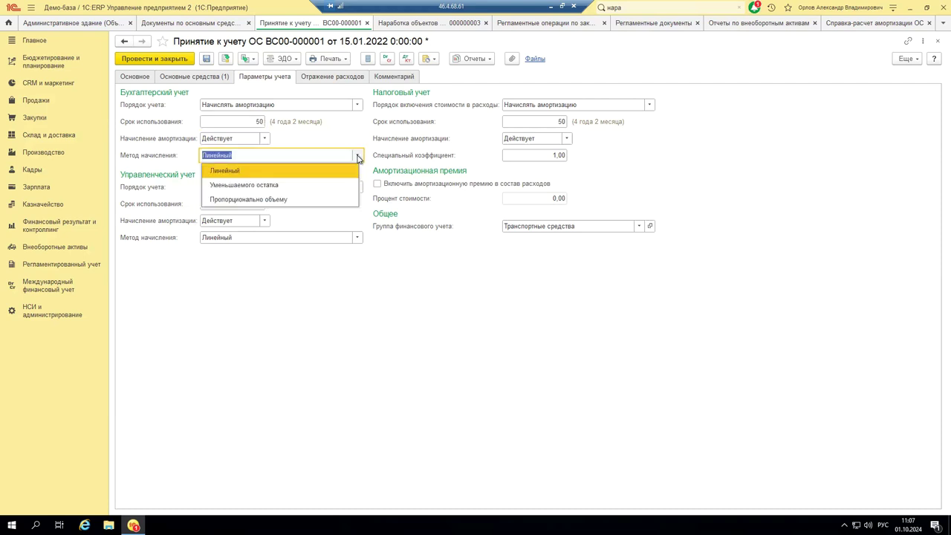
click(312, 138)
click(264, 138)
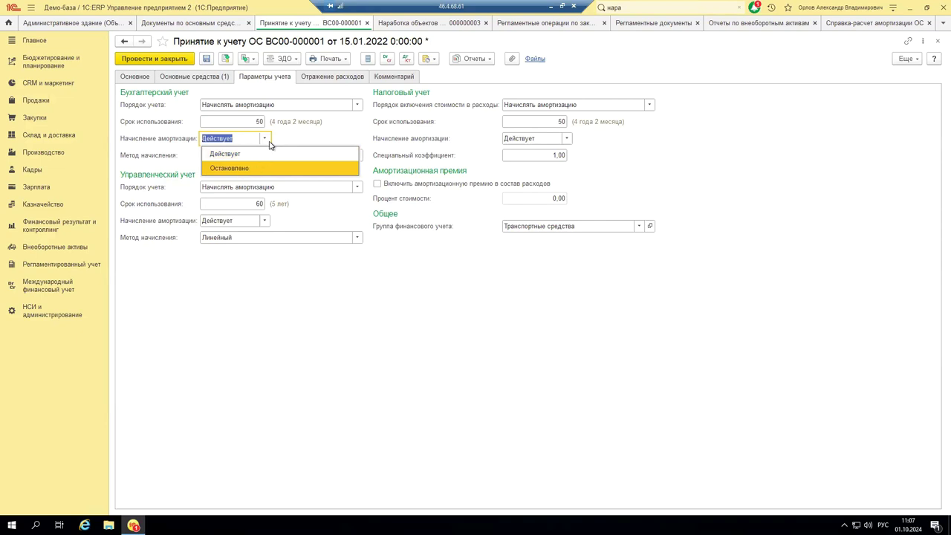
click(215, 153)
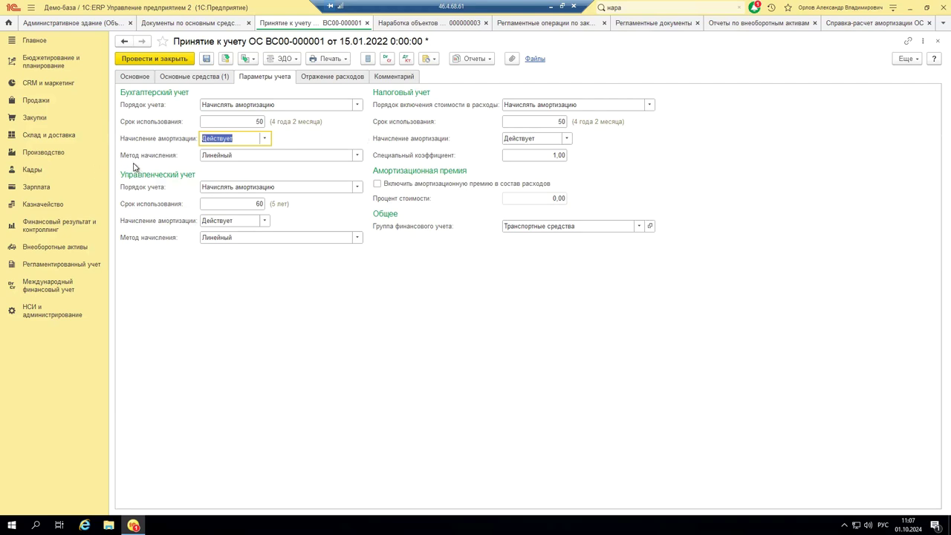
Compare the depreciation methods offered for Бухгалтерский учет and check the asset's cost in the Основные средства table.
click(357, 156)
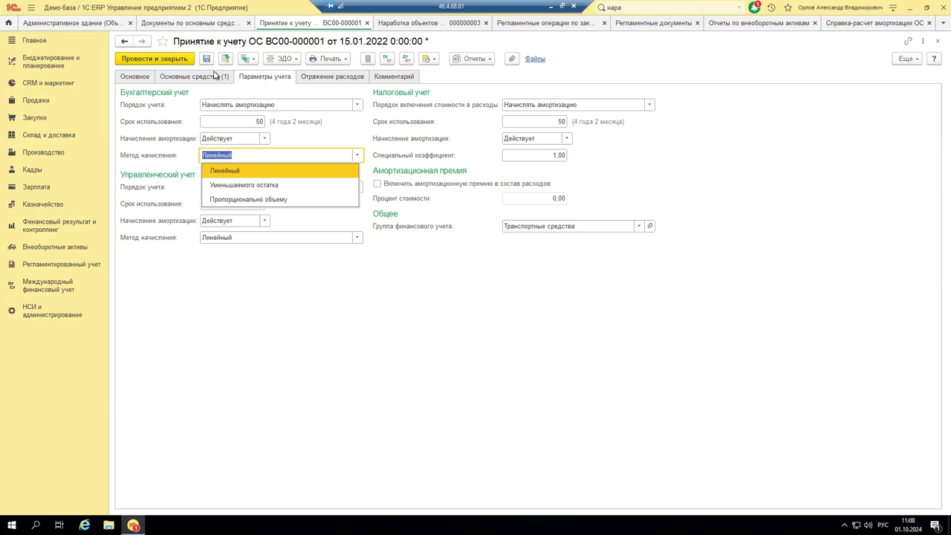
click(213, 78)
click(211, 79)
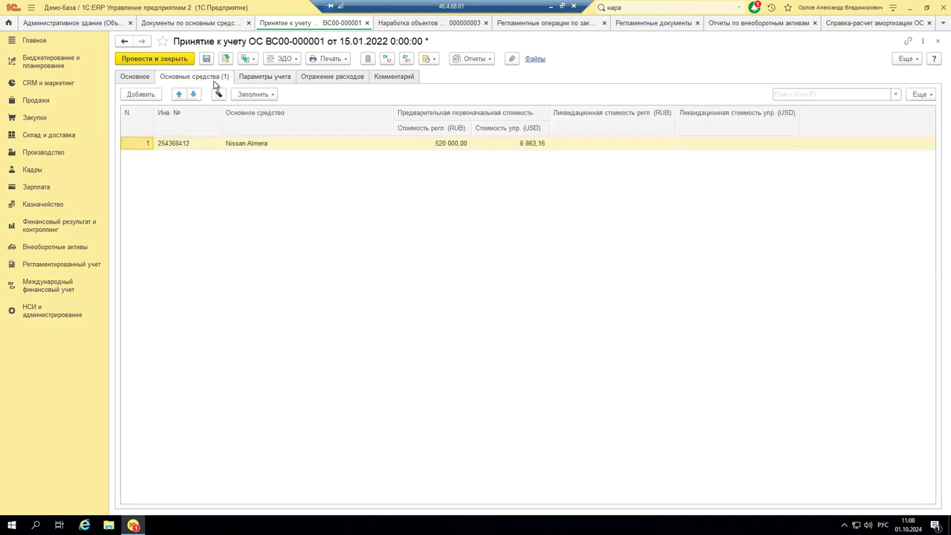
Set the Бухгалтерский учет depreciation method to Уменьшаемого остатка and select the Коэффициент ускорения value.
click(273, 77)
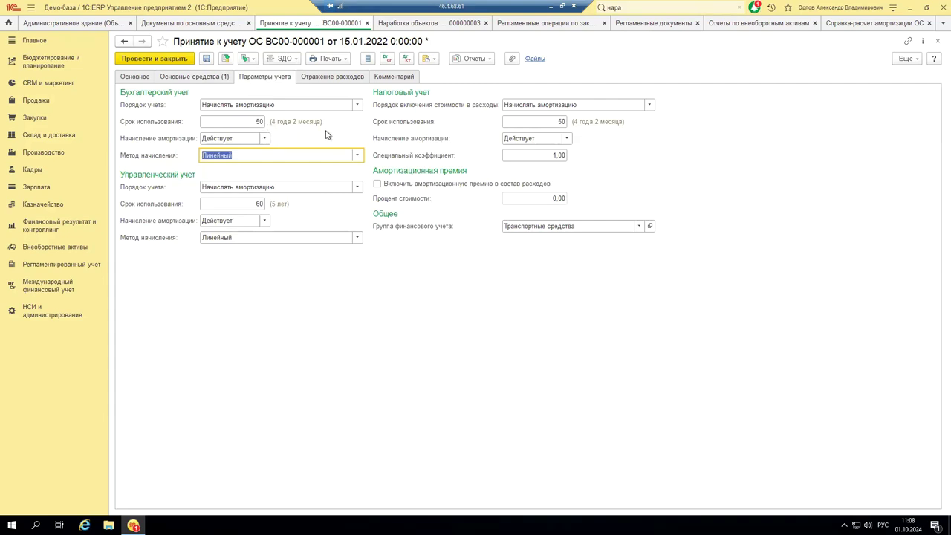
click(358, 155)
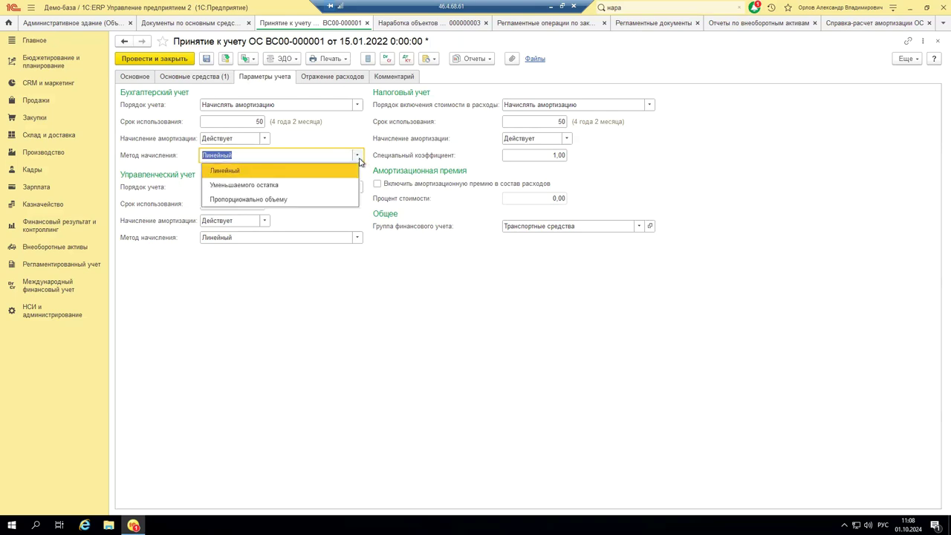
click(263, 190)
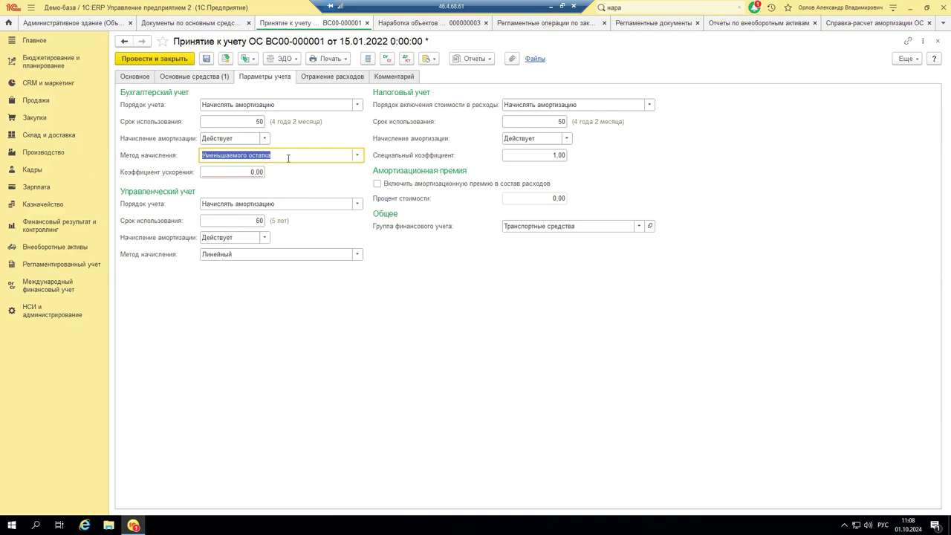
click(233, 172)
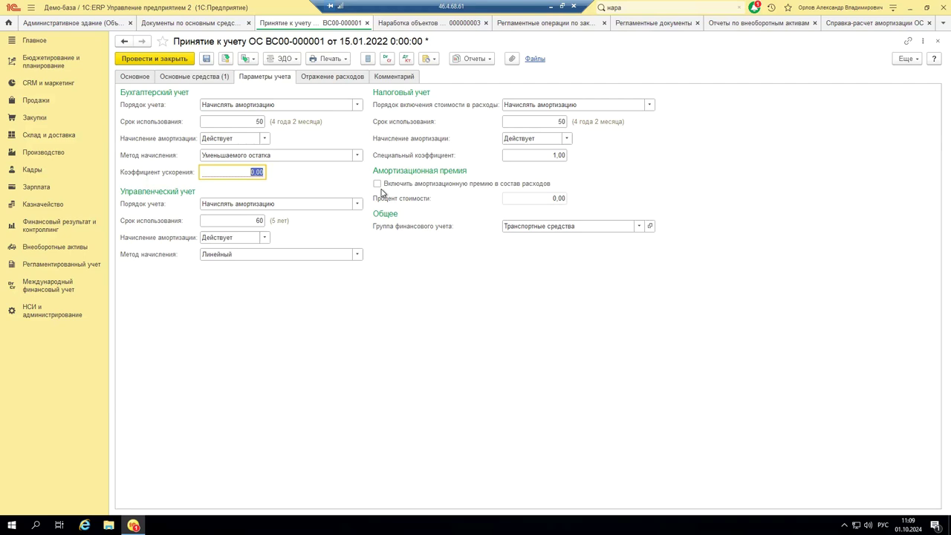
Set the depreciation method under Бухгалтерский учет to Пропорционально объему.
click(357, 155)
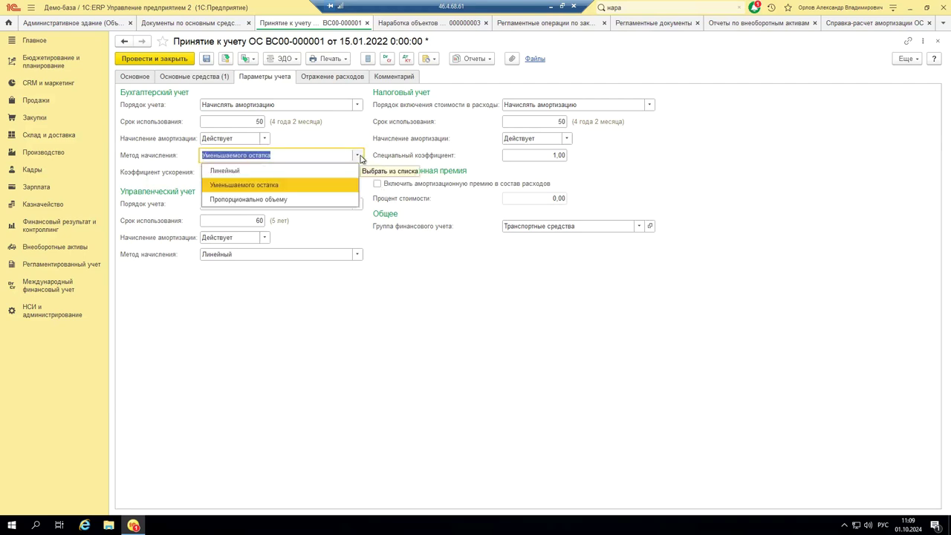
click(290, 199)
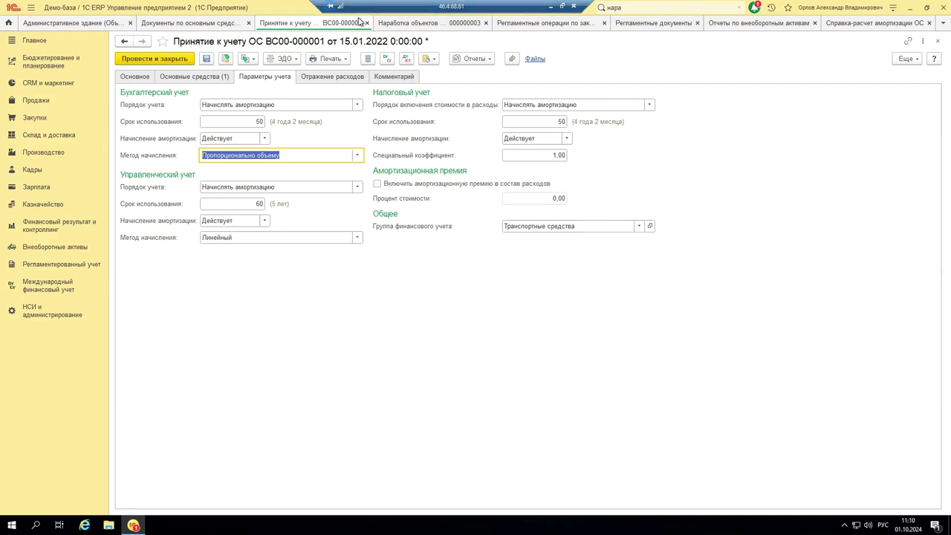
Inspect the Наработка объектов эксплуатации document's operating values and its main details, including the organization.
click(402, 24)
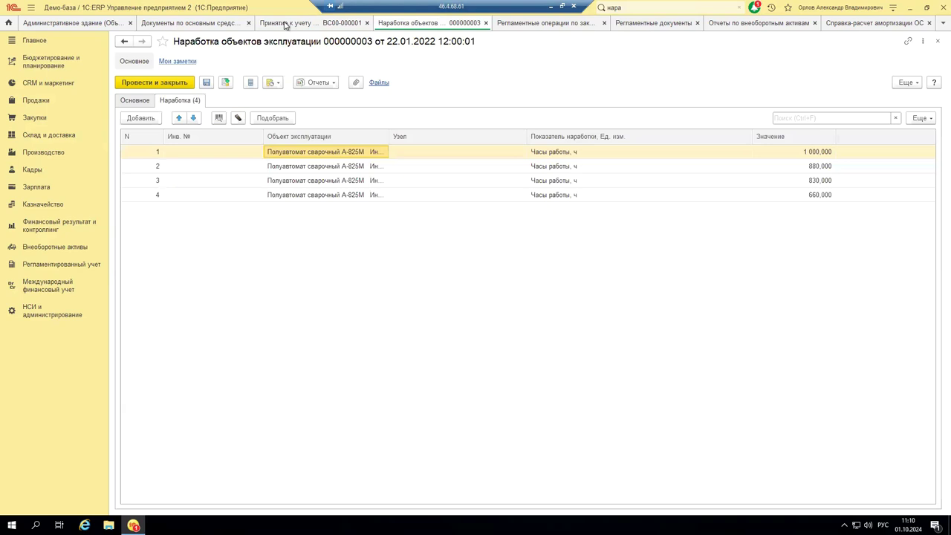
click(199, 24)
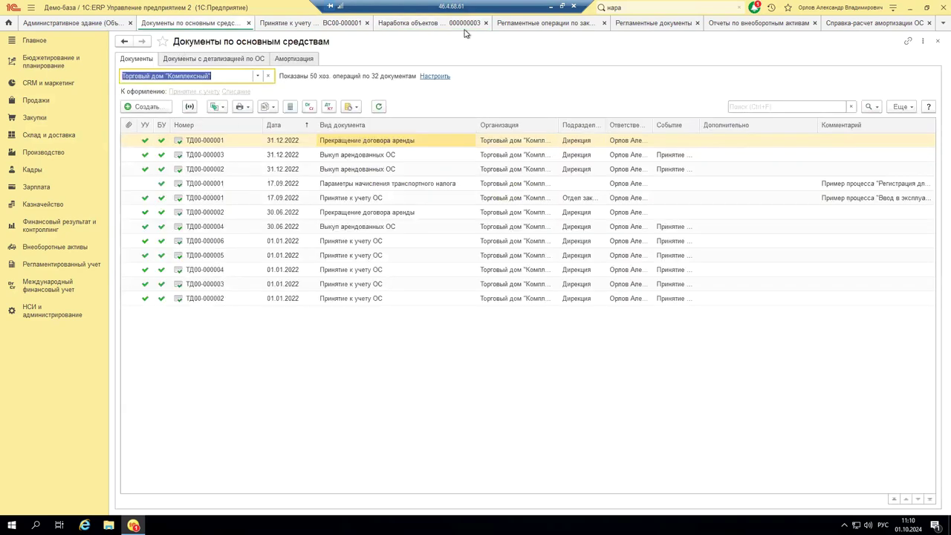
click(441, 25)
click(148, 104)
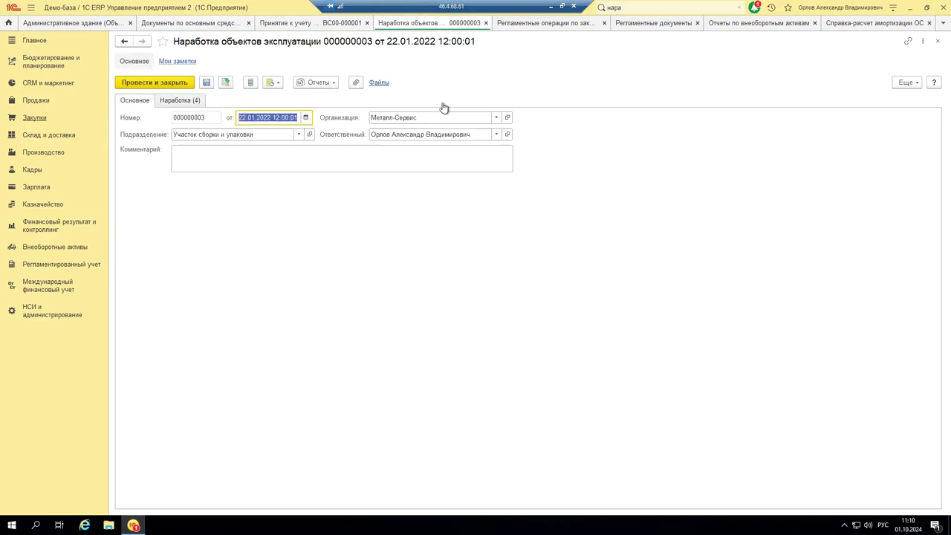
Filter the Документы по основным средствам list by the organization Металл-Сервис.
click(200, 24)
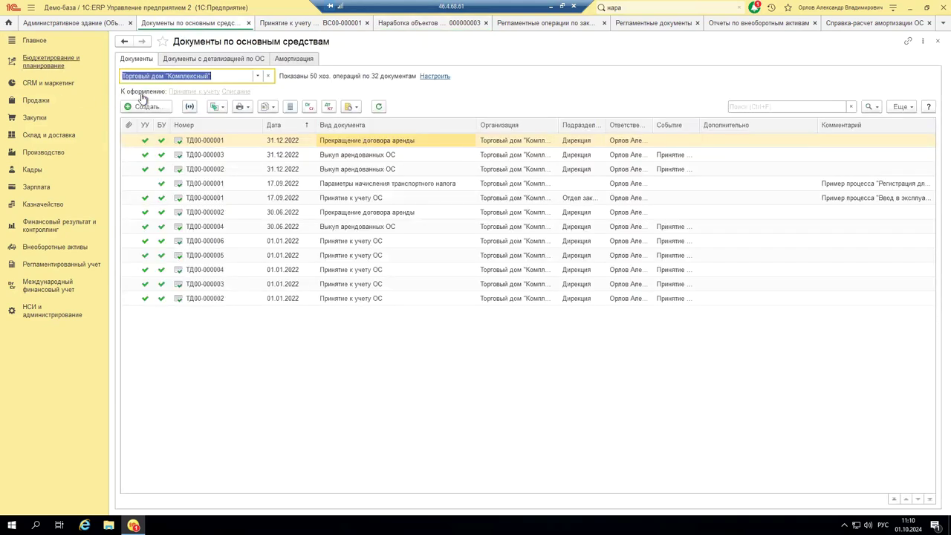
click(257, 75)
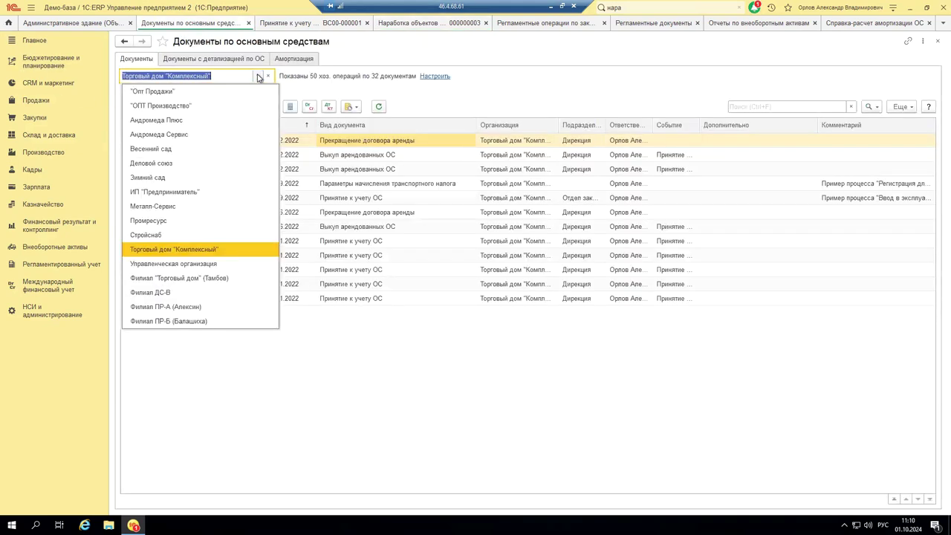
click(160, 207)
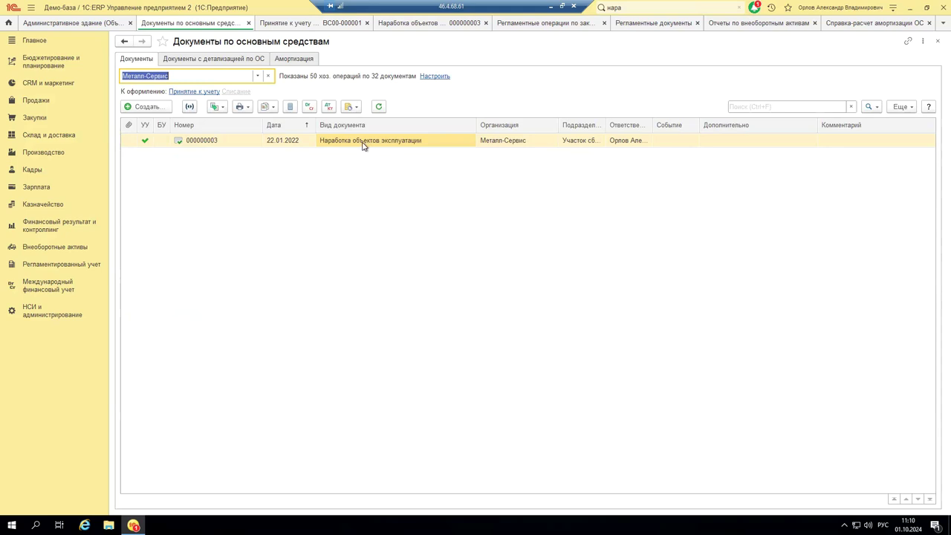
Locate the Наработка объектов эксплуатации operation among the fixed-asset document types available for creation, without creating a document.
click(137, 109)
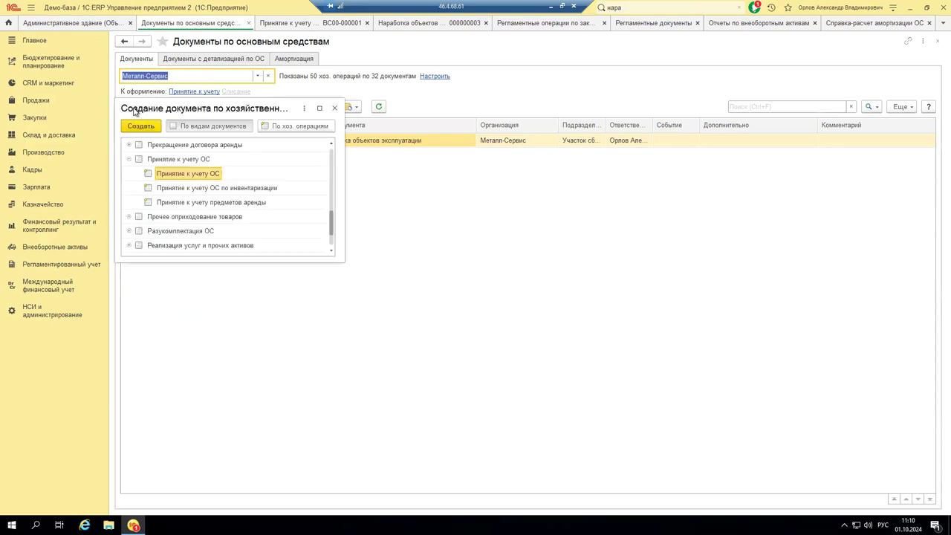
scroll(212, 208, up, 8)
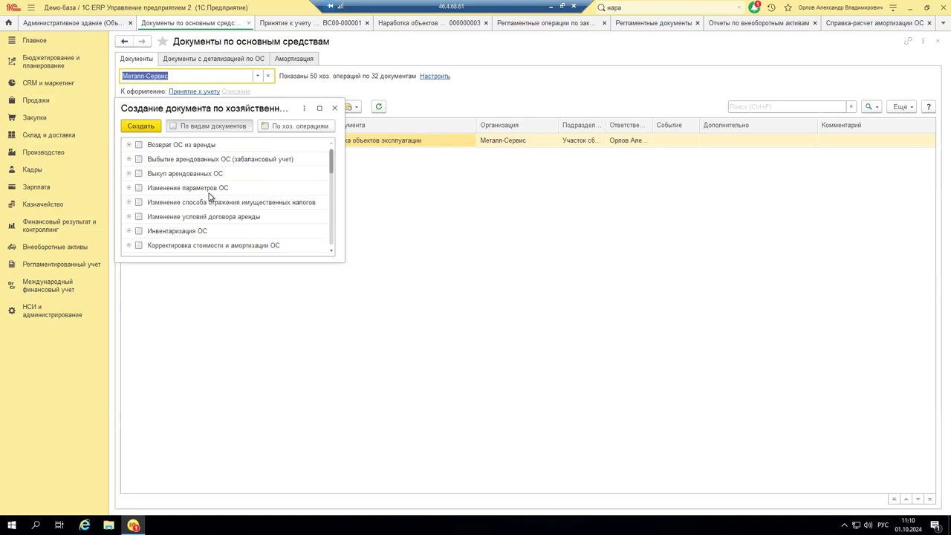
scroll(216, 216, down, 3)
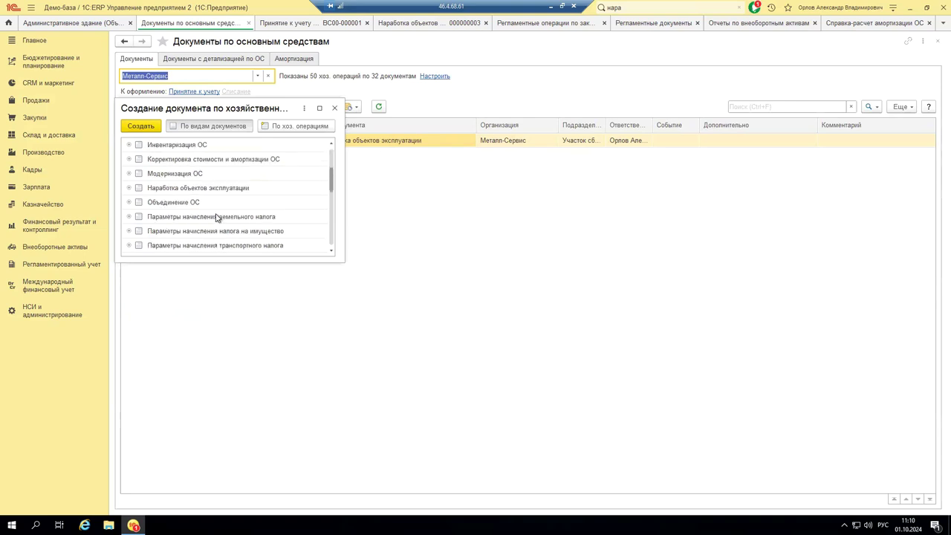
click(185, 191)
click(129, 189)
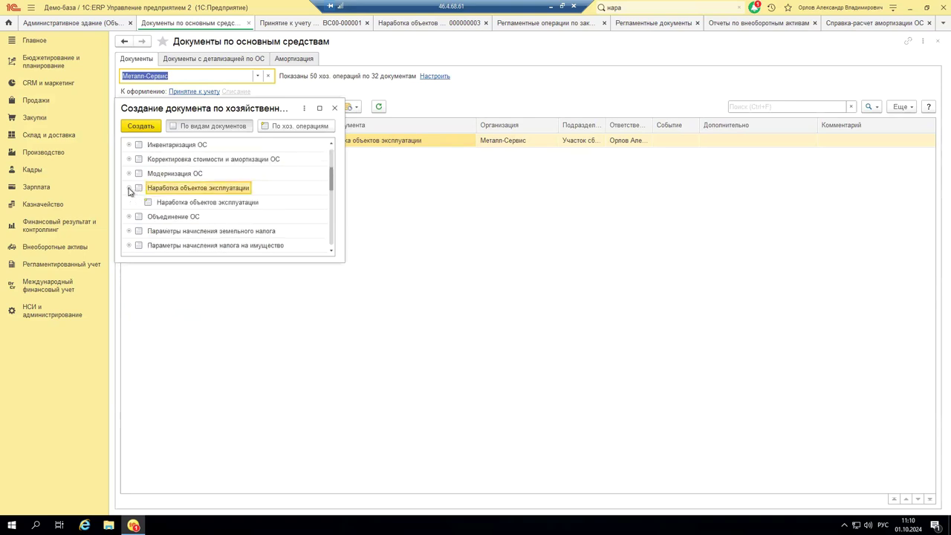
click(334, 107)
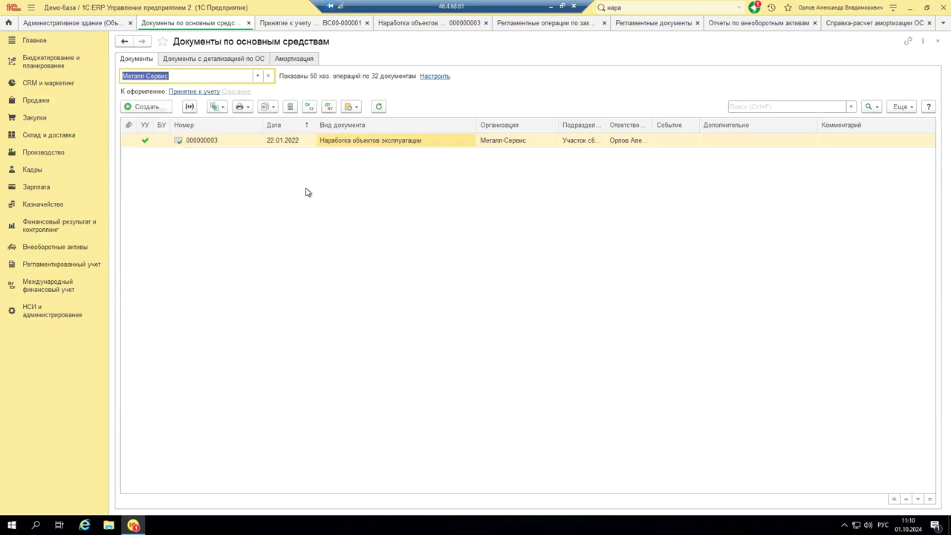
Open the existing Наработка объектов эксплуатации document and widen the Объект эксплуатации column of its operating-output table to show the full asset names.
double_click(376, 143)
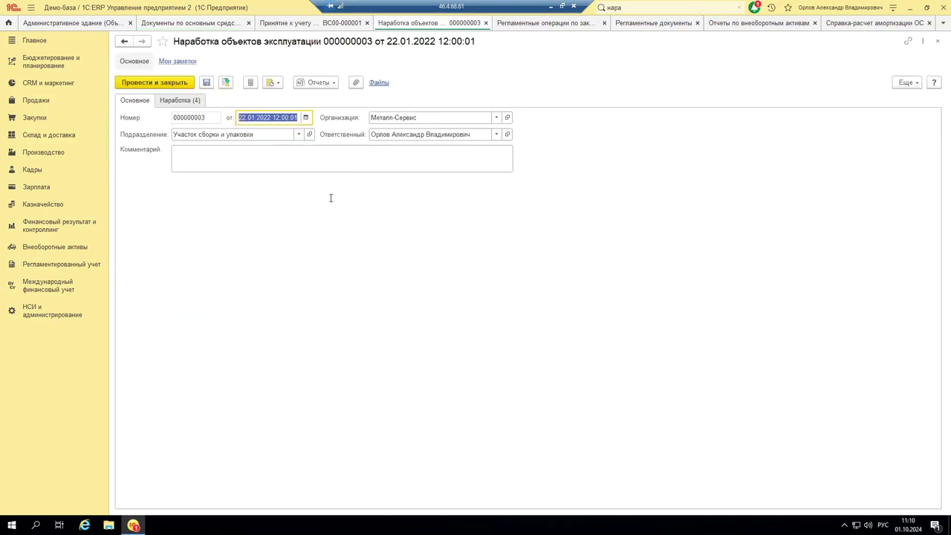
click(195, 102)
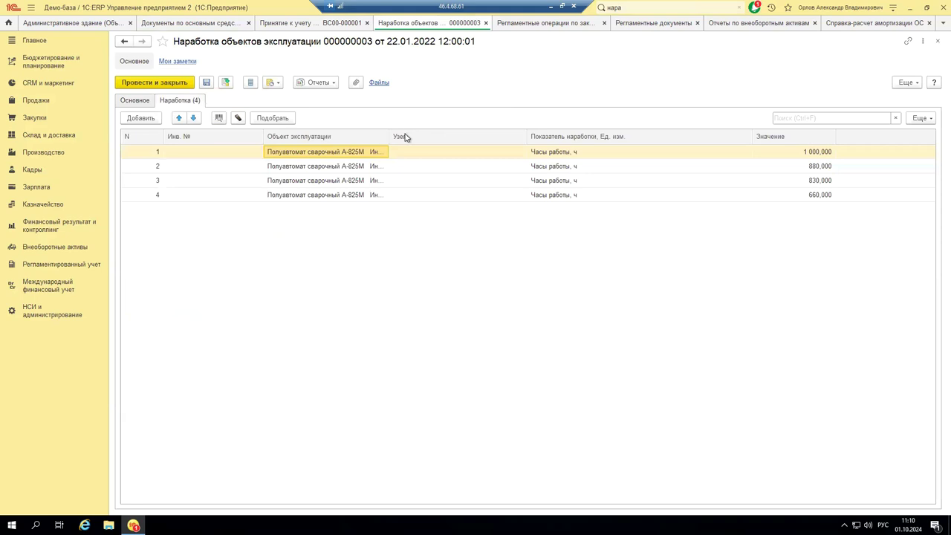
mouse_move(388, 136)
mouse_down()
mouse_move(428, 131)
mouse_move(403, 136)
mouse_up()
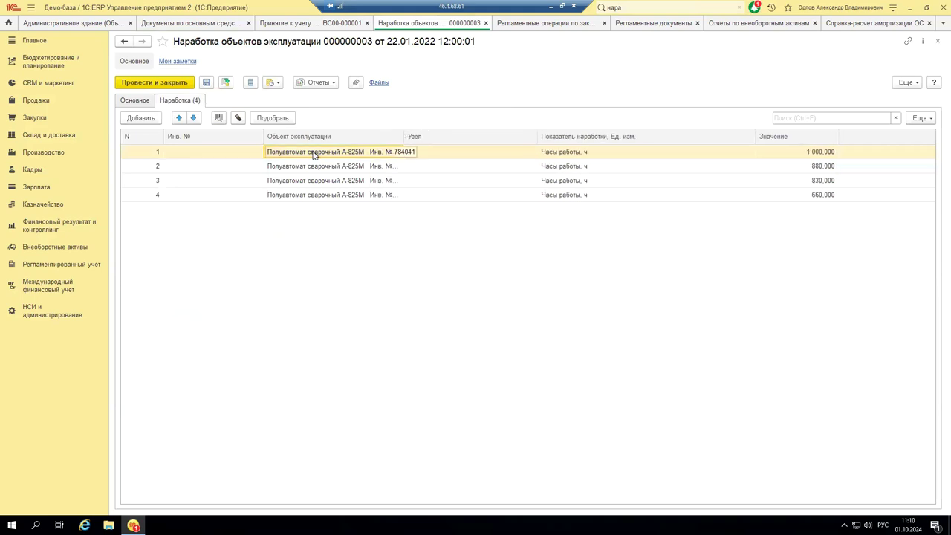
click(561, 156)
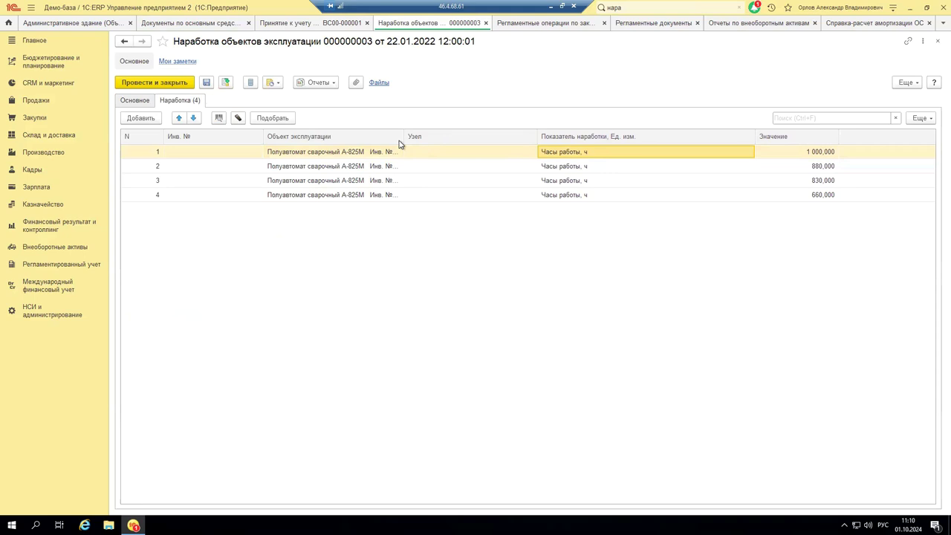
drag(405, 136, 431, 123)
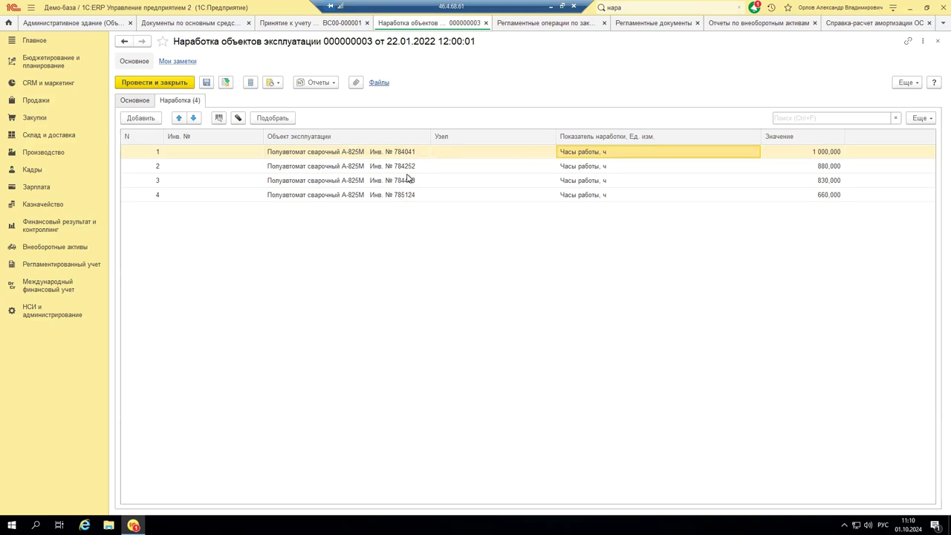
Review the operating-hours value recorded for each welding machine in the document, and close the document.
click(793, 153)
click(801, 166)
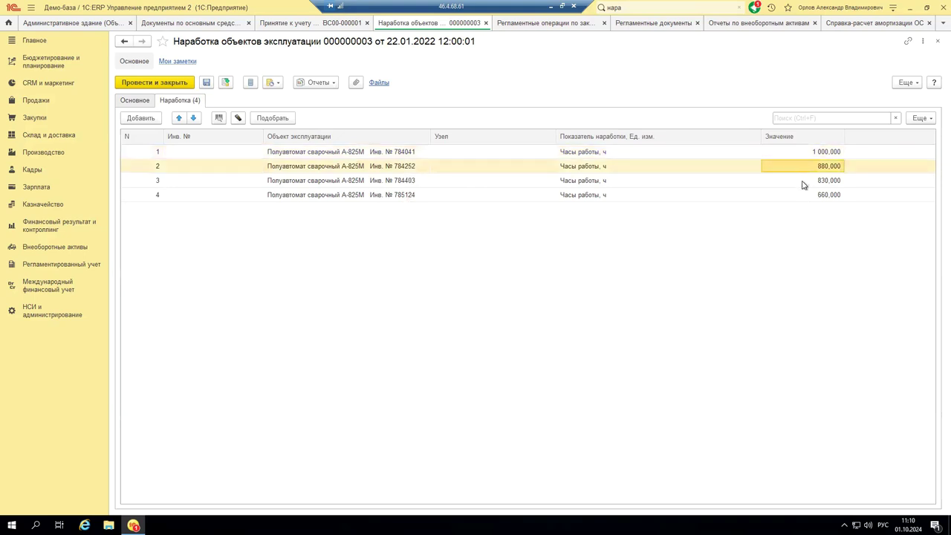
click(806, 182)
click(810, 194)
click(835, 153)
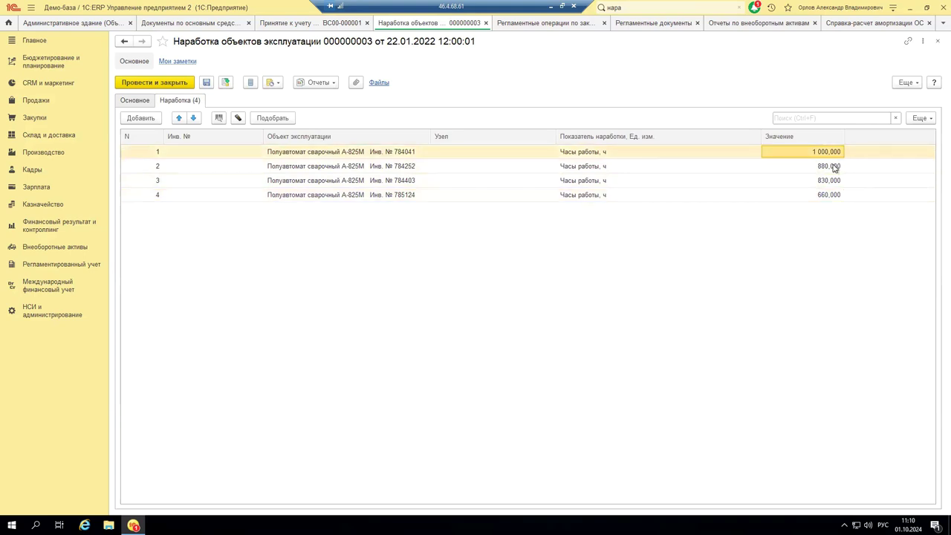
click(836, 168)
click(826, 183)
click(821, 197)
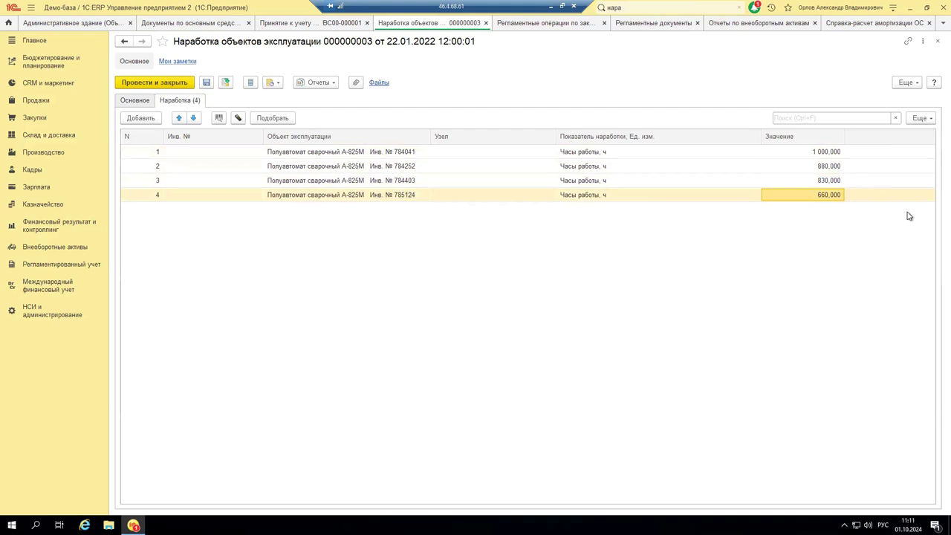
click(937, 42)
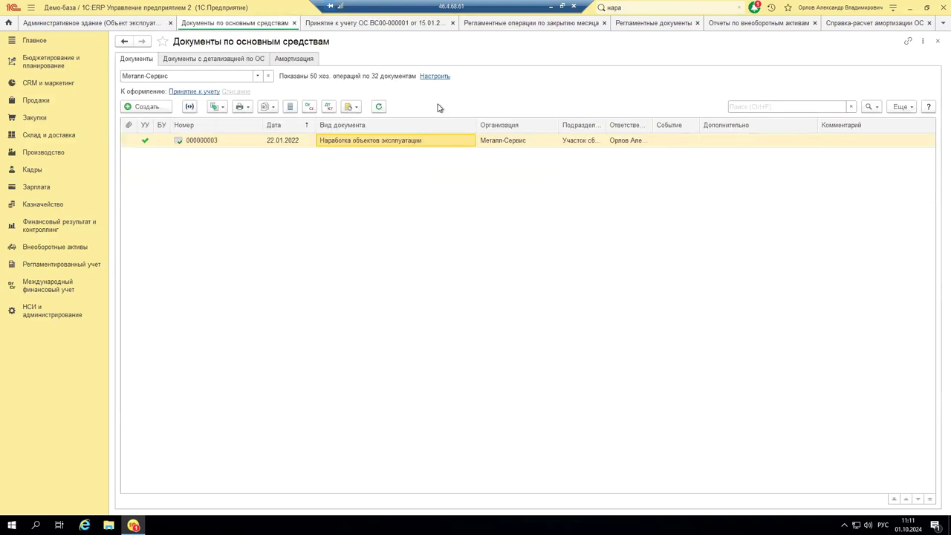
In the Принятие к учету ОС document, try the Управленческий учет accounting order Не принимать к учету, включить в расходы.
click(370, 24)
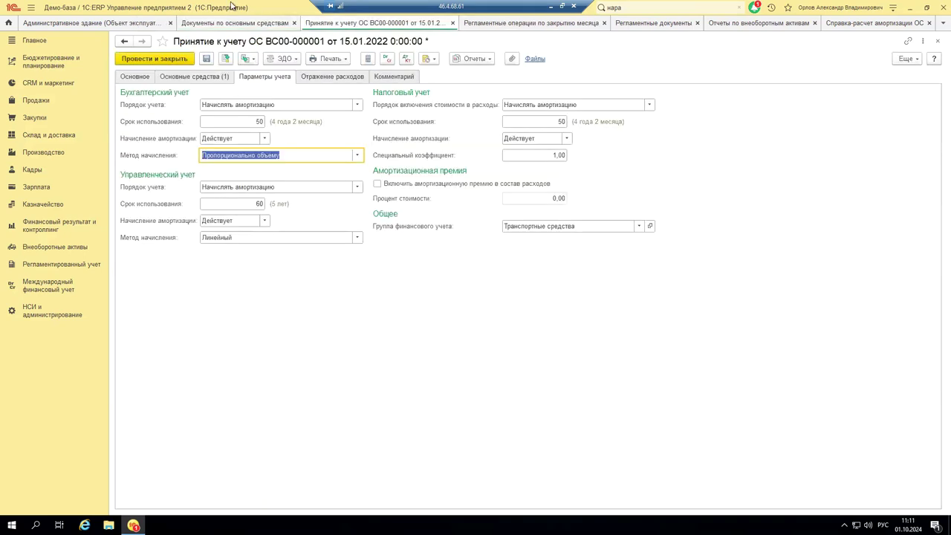
click(357, 188)
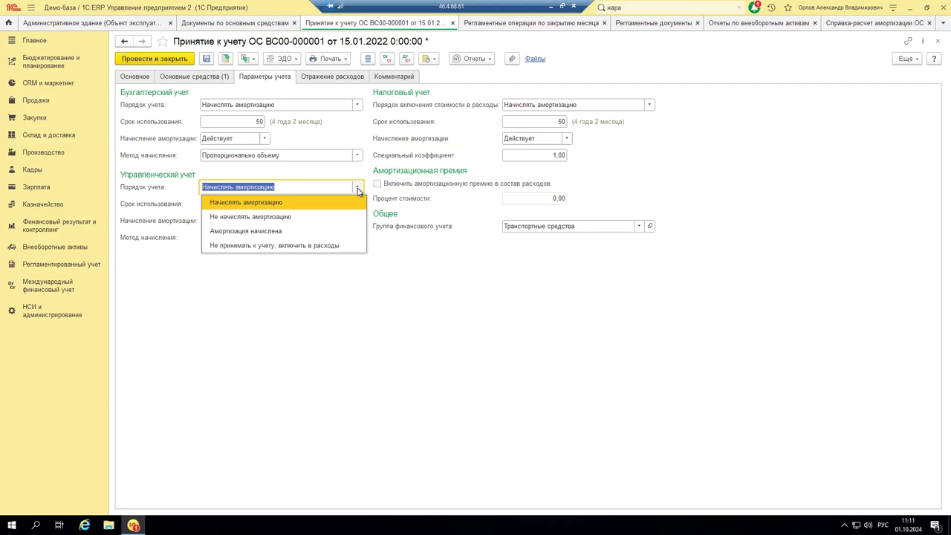
click(263, 248)
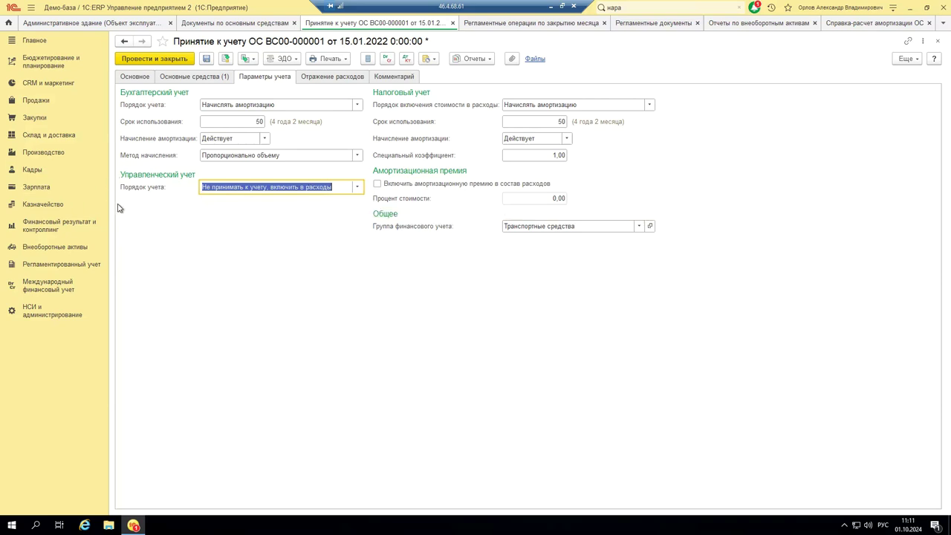
Set the Управленческий учет accounting order to Начислять амортизацию with a useful life of 50 months, and view the tax accounting cost-inclusion options.
click(360, 189)
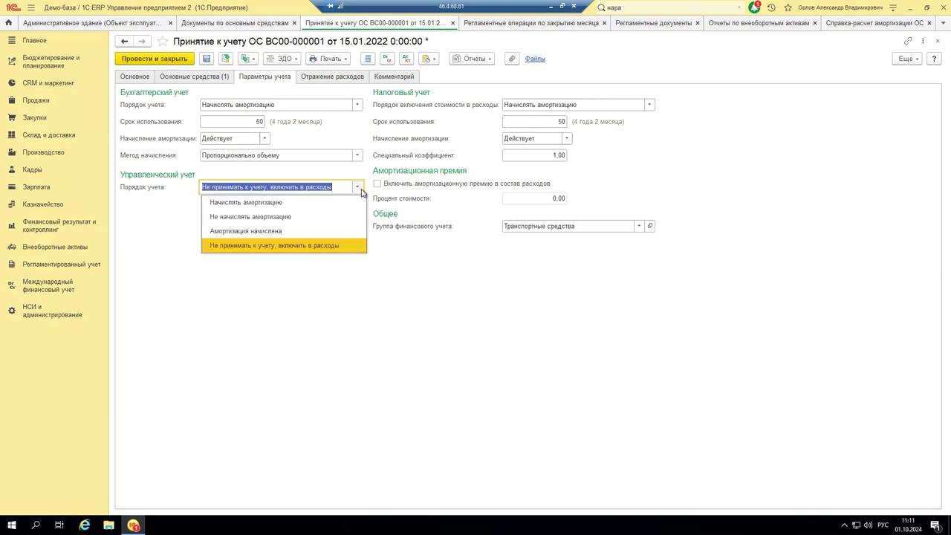
click(241, 202)
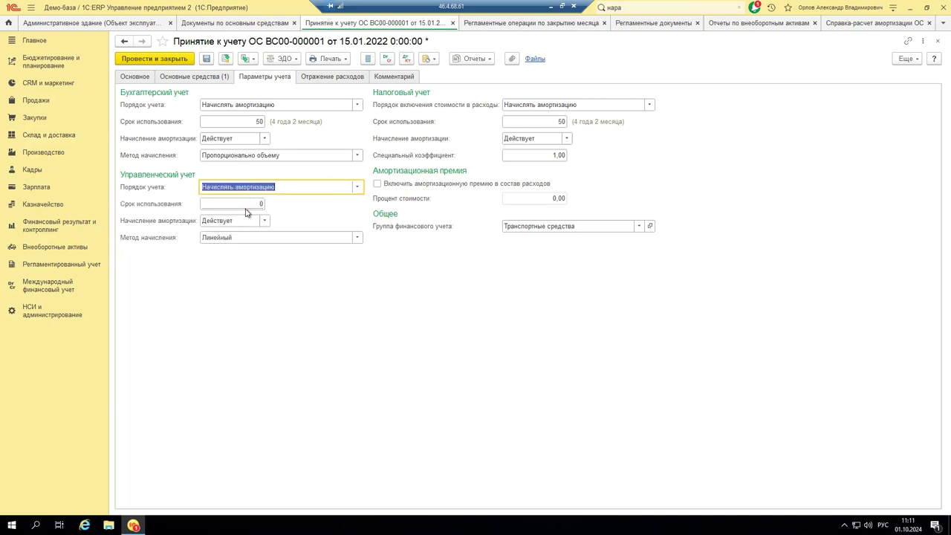
click(259, 202)
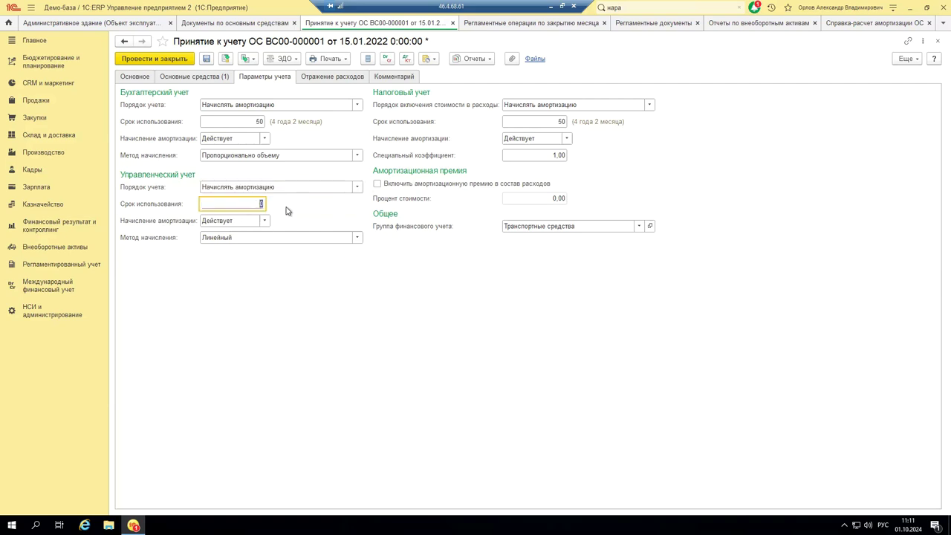
text(50)
click(650, 105)
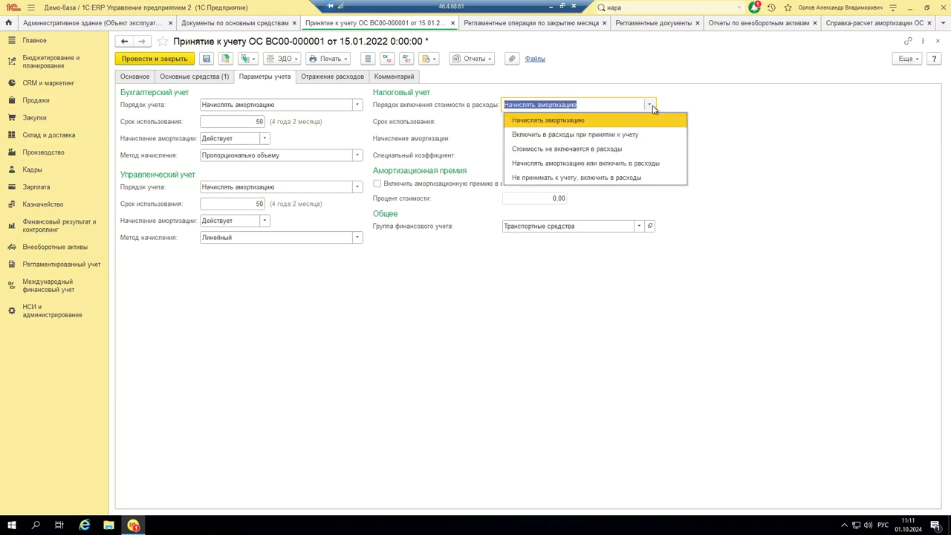
click(429, 306)
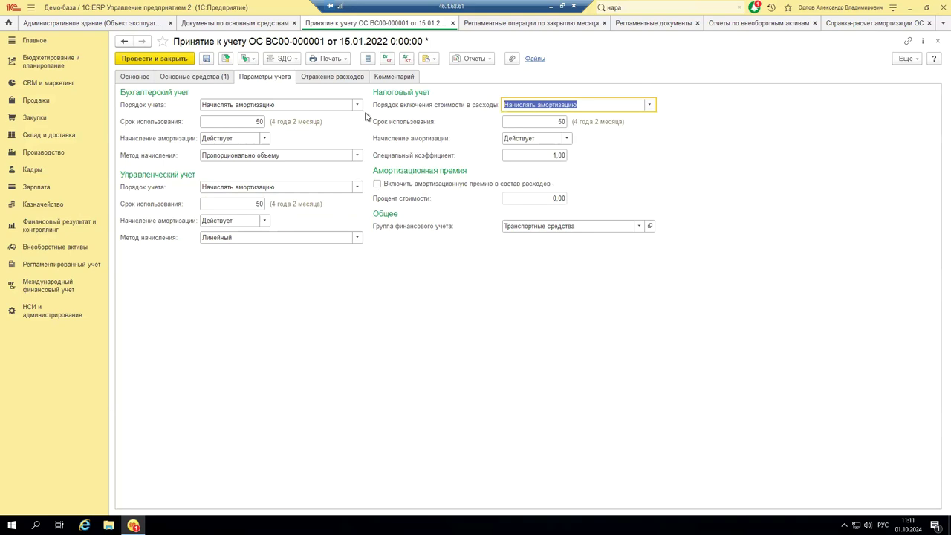
Choose Амортизация транспортных средств (управленч.) as the expense item for depreciation in accounting under Отражение расходов.
click(331, 82)
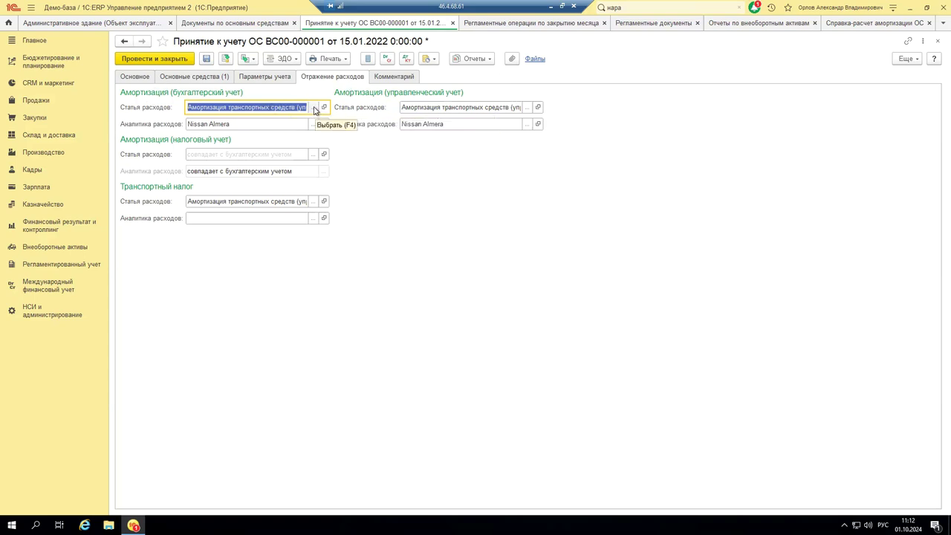
click(313, 108)
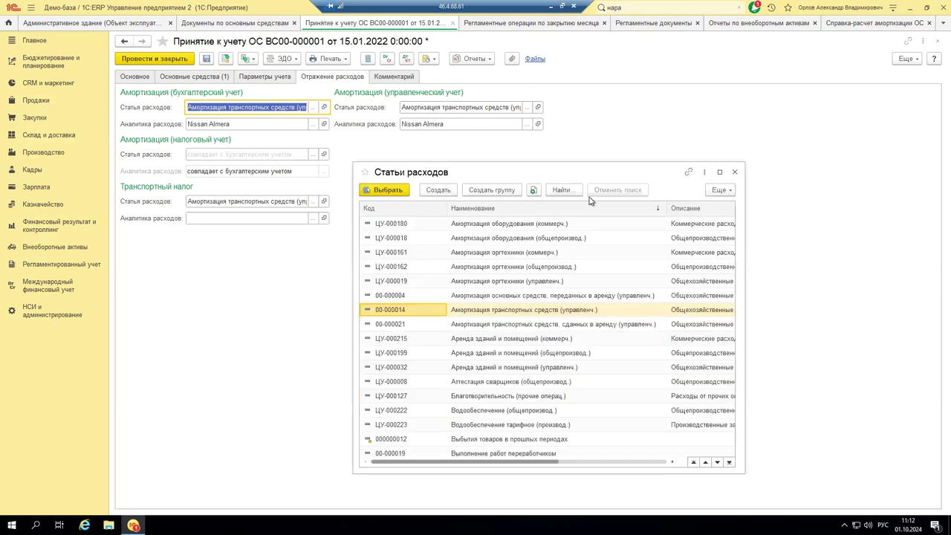
click(718, 172)
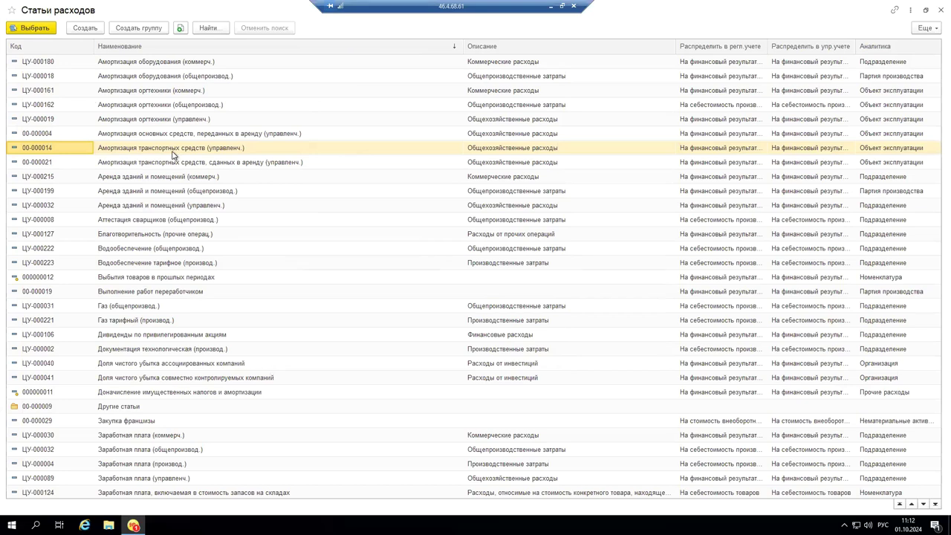
double_click(172, 153)
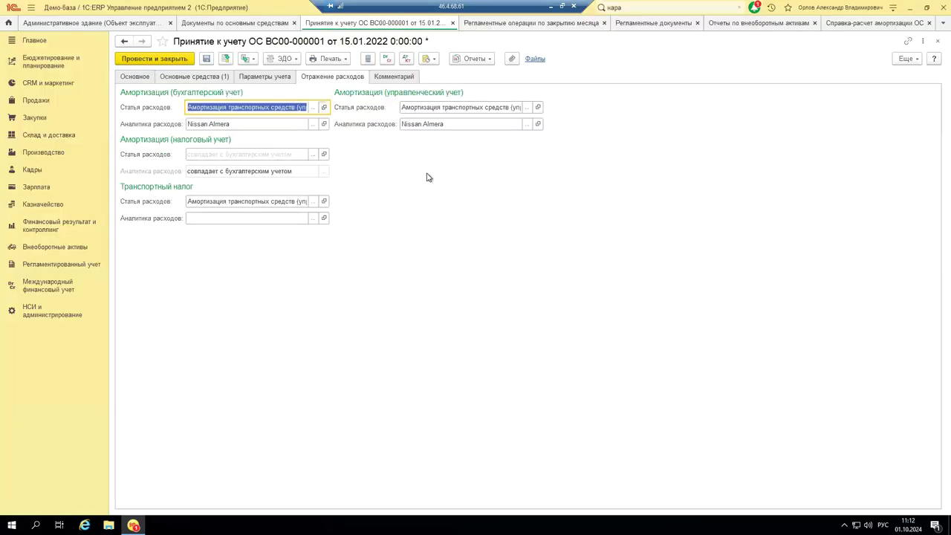
Inspect the По коэффициентам distribution rule of the vehicle depreciation expense item, including the cost shares by line of business.
key(ctrl+shift+F4)
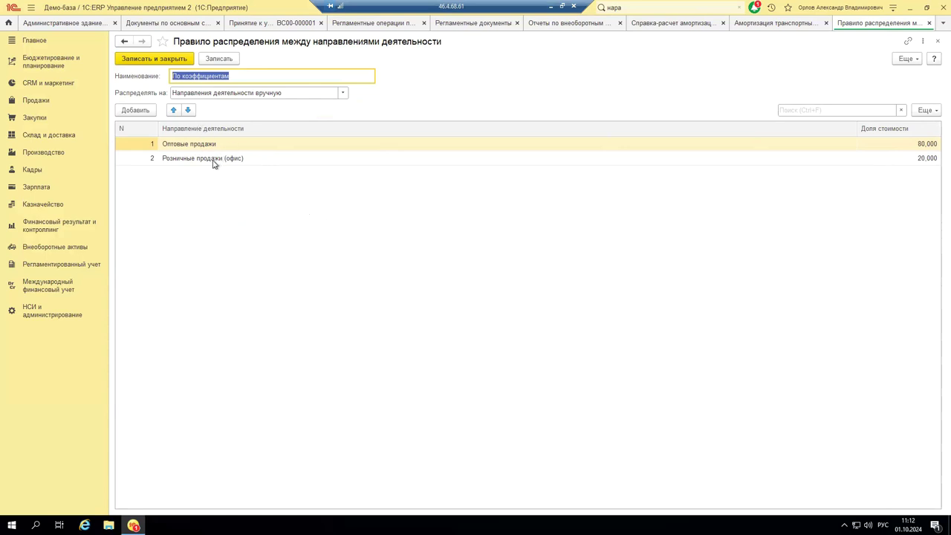
click(909, 158)
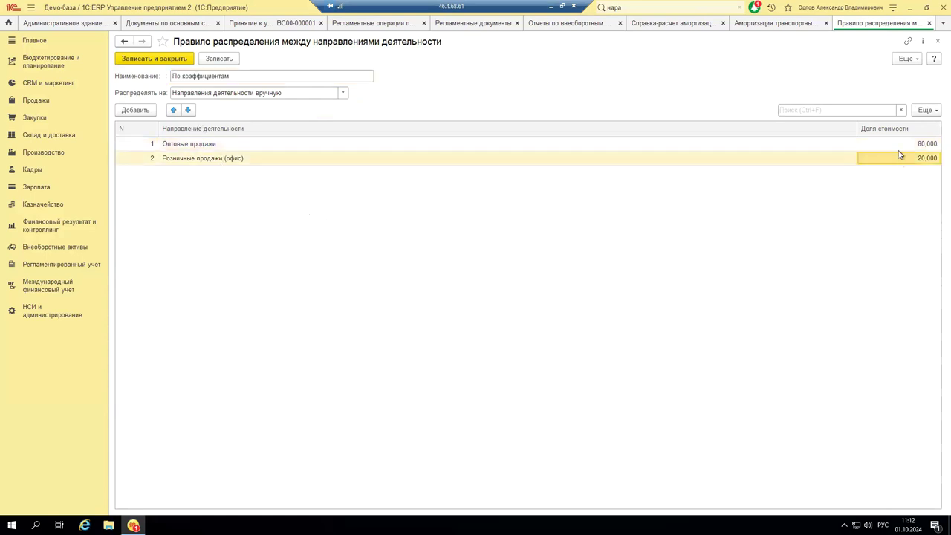
click(937, 42)
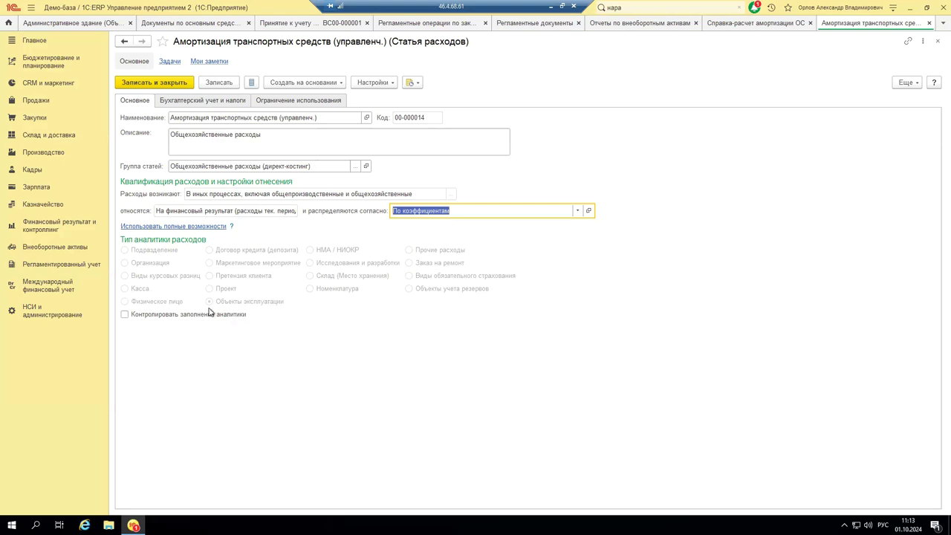
Examine the expense item's Управленческие расходы group for бух. учета, checking its Счет учета in the chart of accounts and its Счет списания (ОСНО).
click(231, 101)
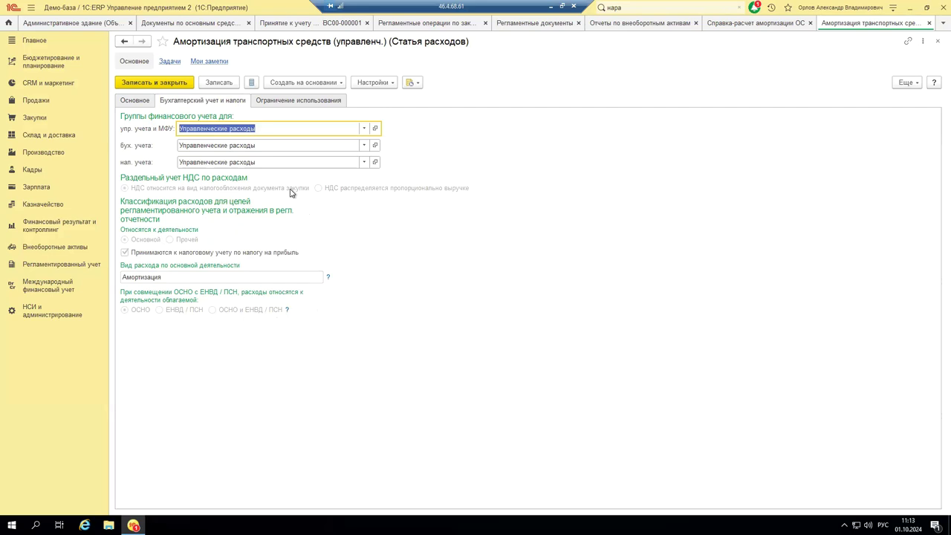
click(375, 146)
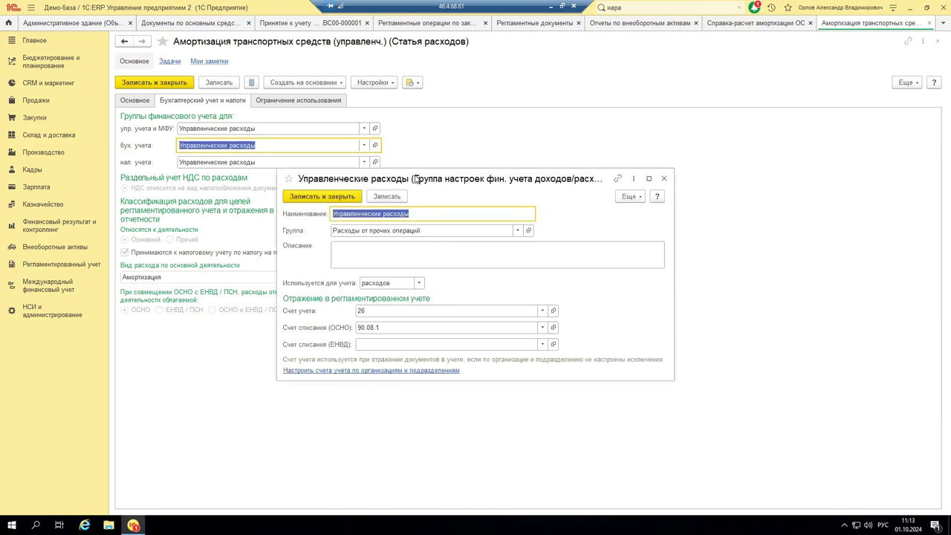
click(377, 310)
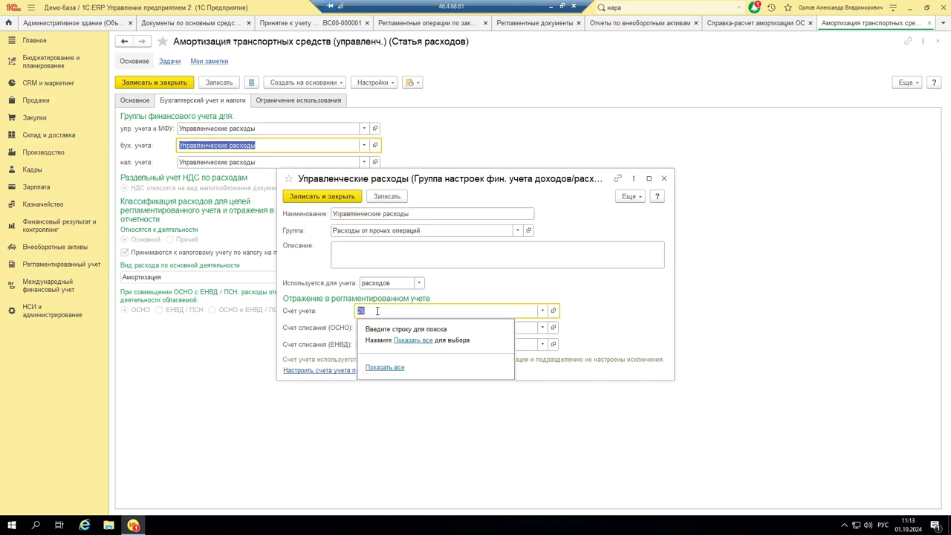
click(385, 367)
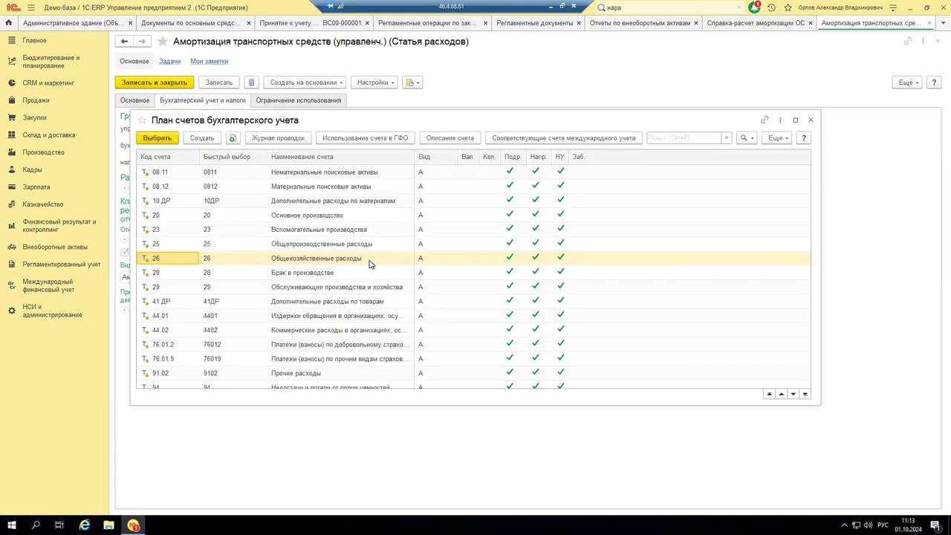
click(811, 121)
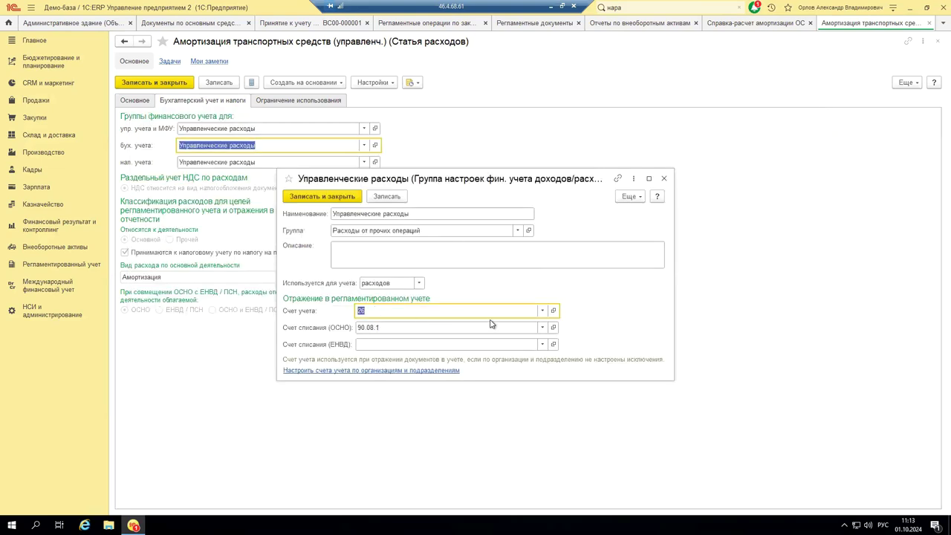
click(553, 327)
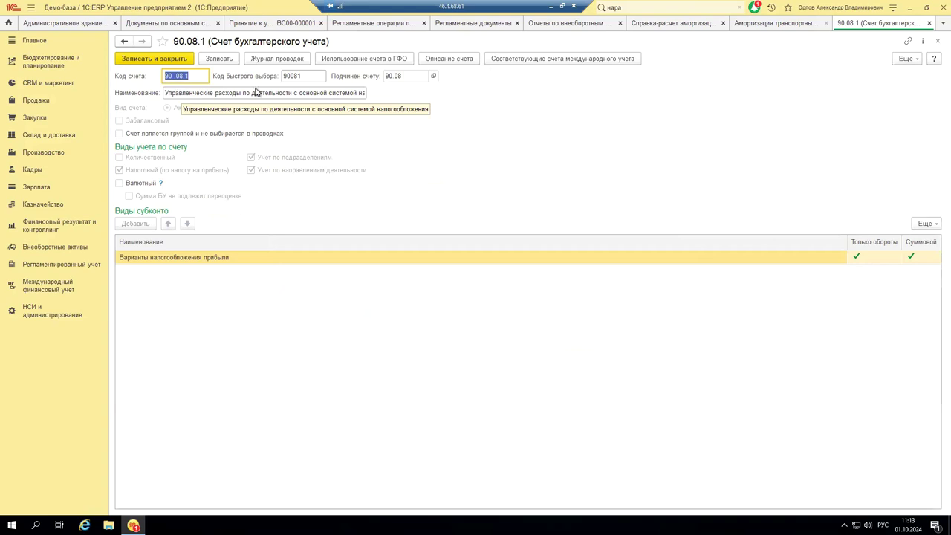
Check the full name of account 90.08.1, then return to the Отражение расходов settings of the acceptance document.
click(346, 92)
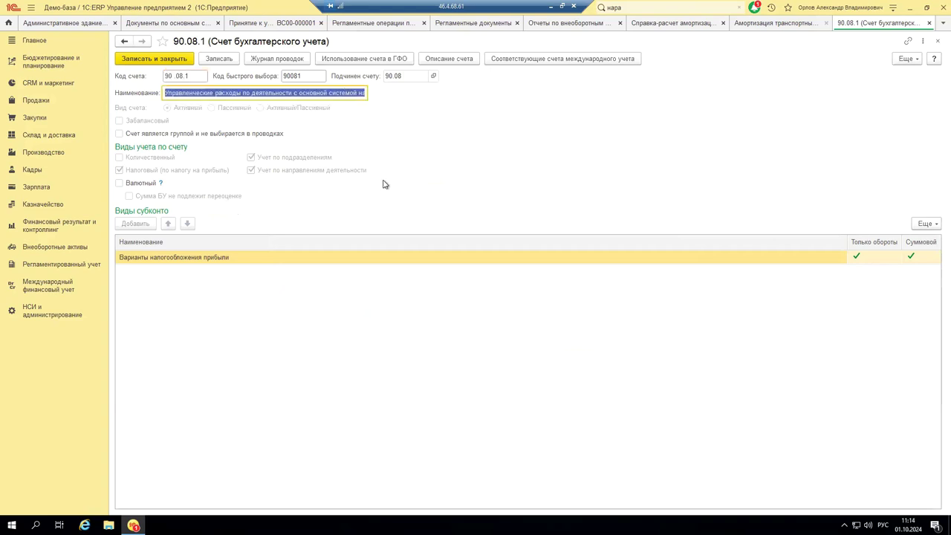
click(928, 24)
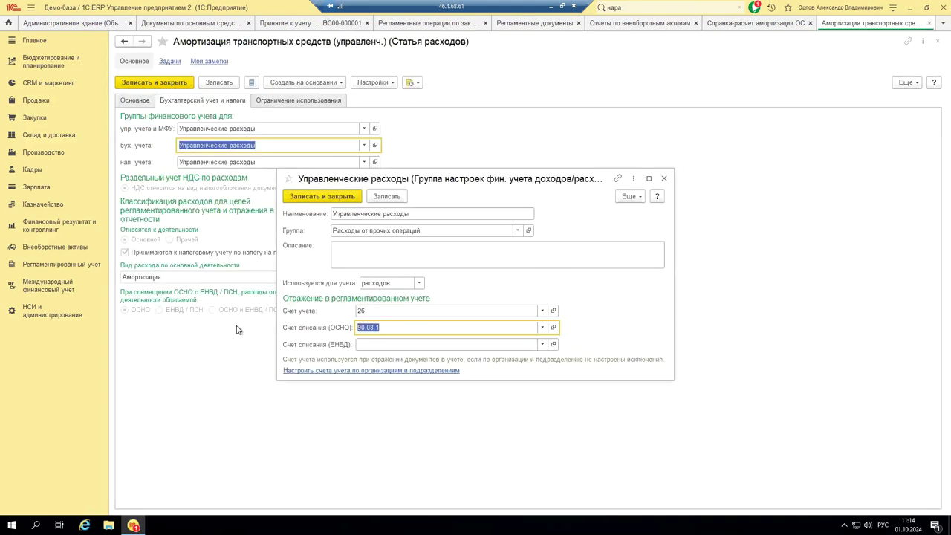
click(665, 180)
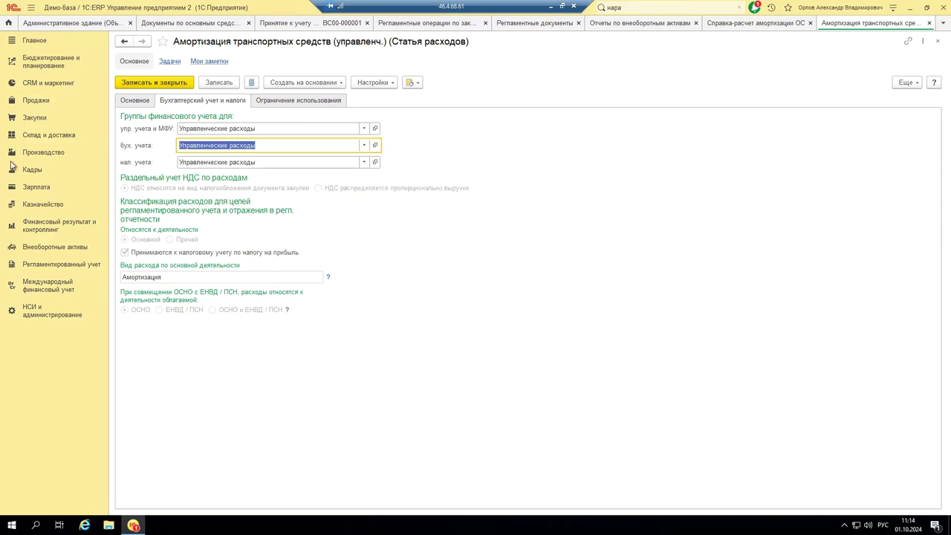
click(935, 41)
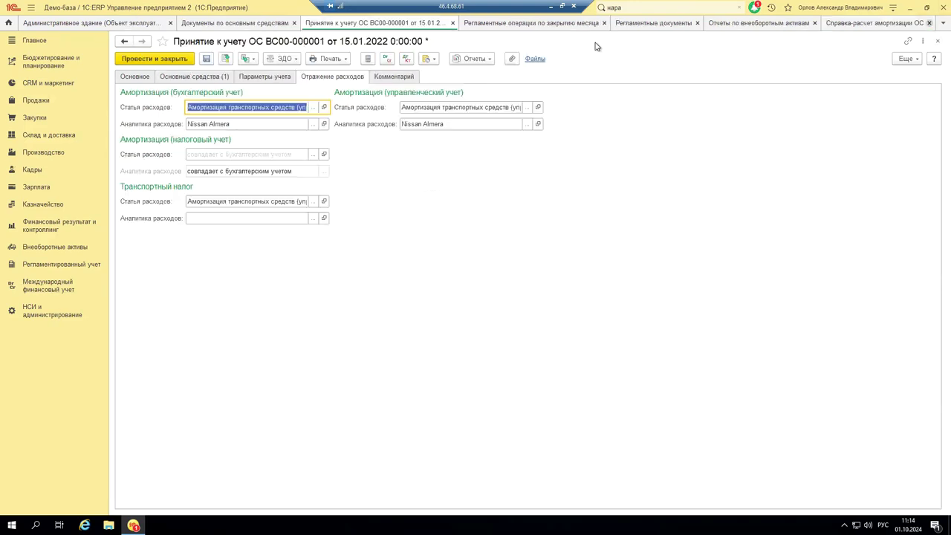
Start a new expense item for depreciation in accounting and name it Амортизация коммерческая.
click(313, 106)
click(84, 27)
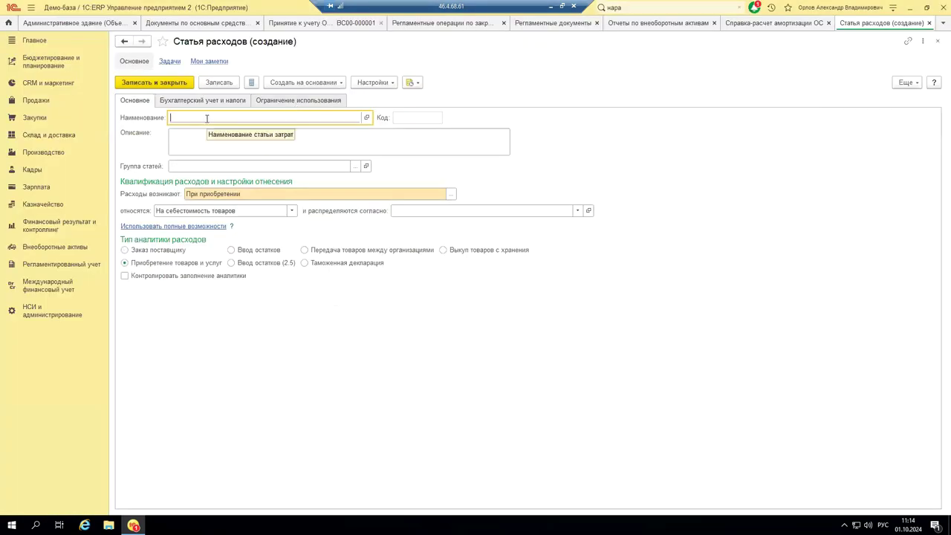
text(А)
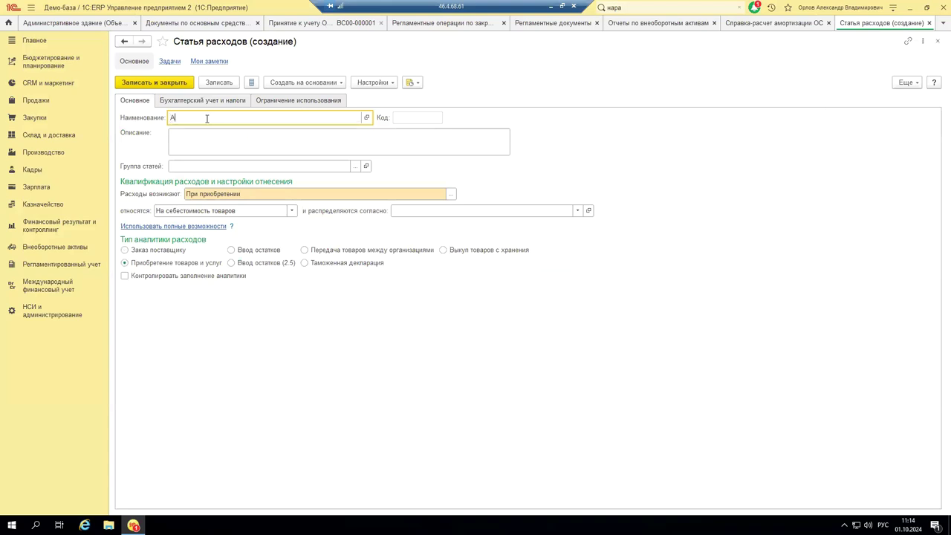
text(мортизация коммерческая)
click(201, 135)
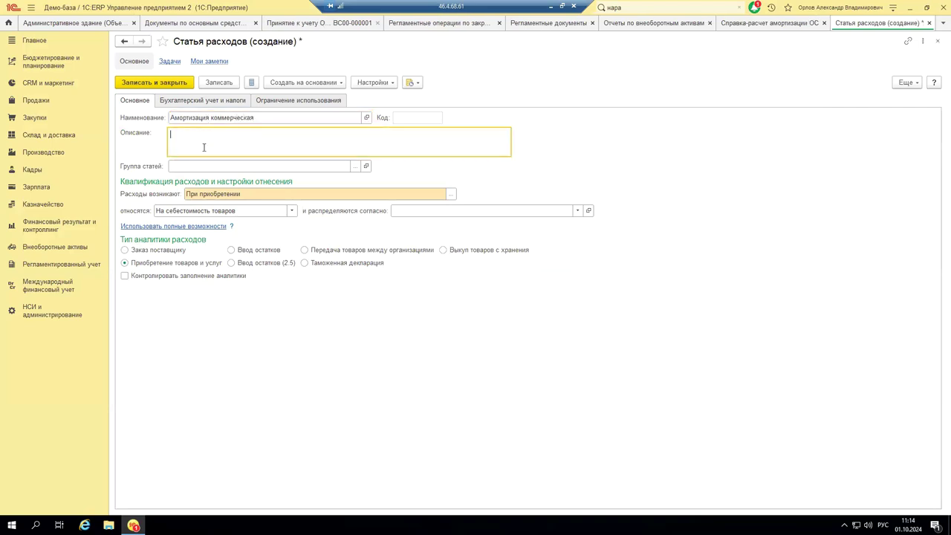
Set the item's expenses to arise В иных процессах, включая общепроизводственные и общехозяйственные, and attribute them На себестоимость производства (распределяемые).
click(451, 194)
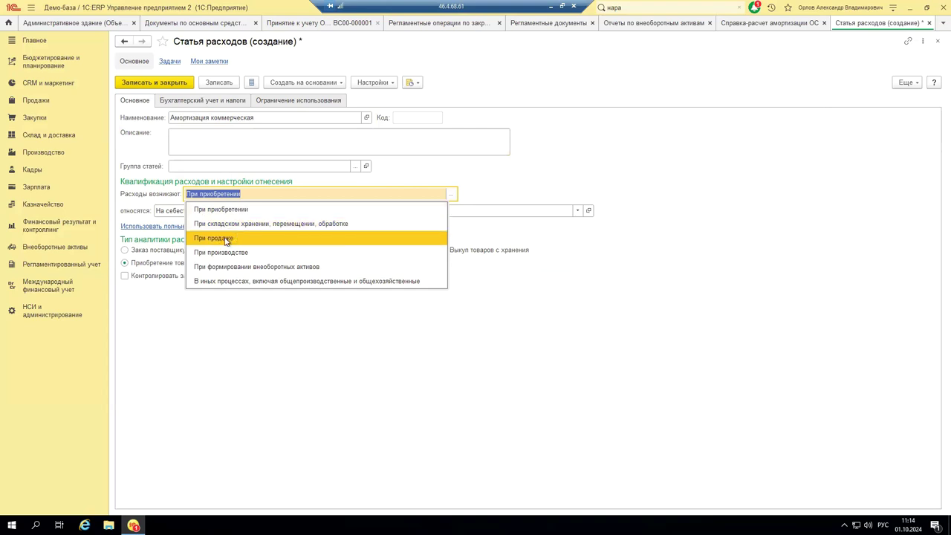
click(213, 287)
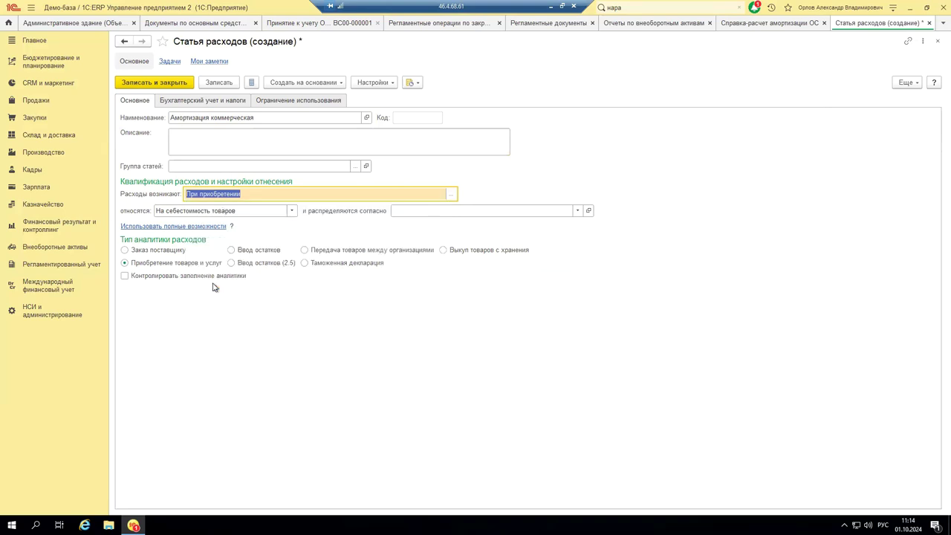
click(292, 213)
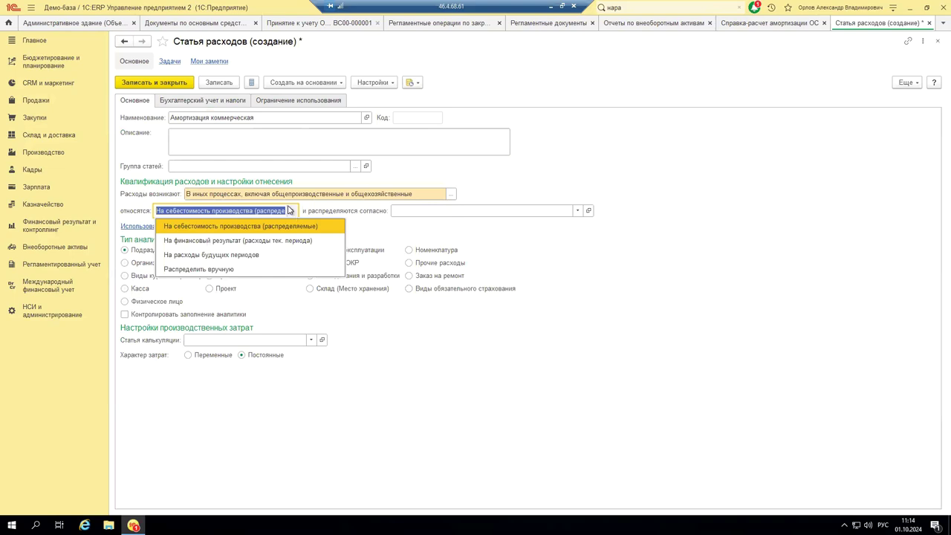
click(238, 230)
Browse the expense distribution rules available for the Амортизация коммерческая item.
click(578, 212)
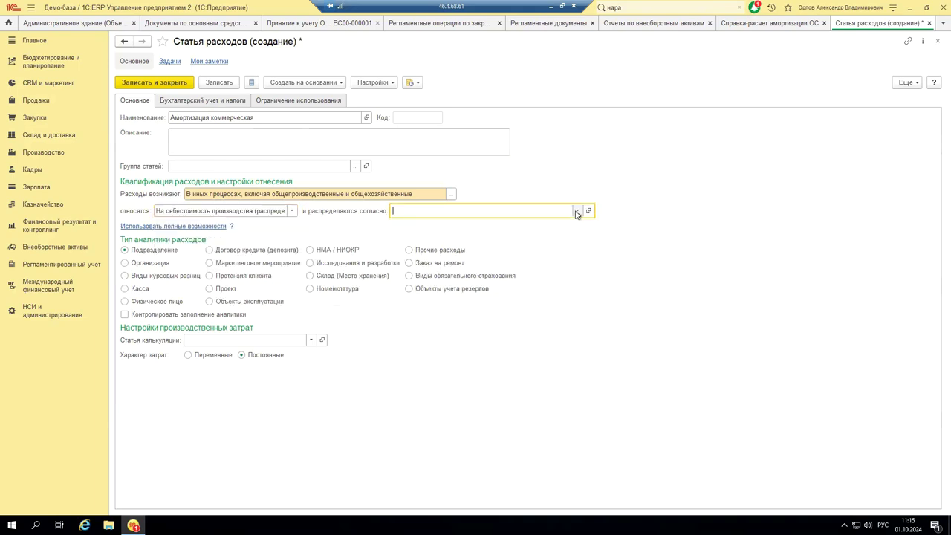
click(416, 279)
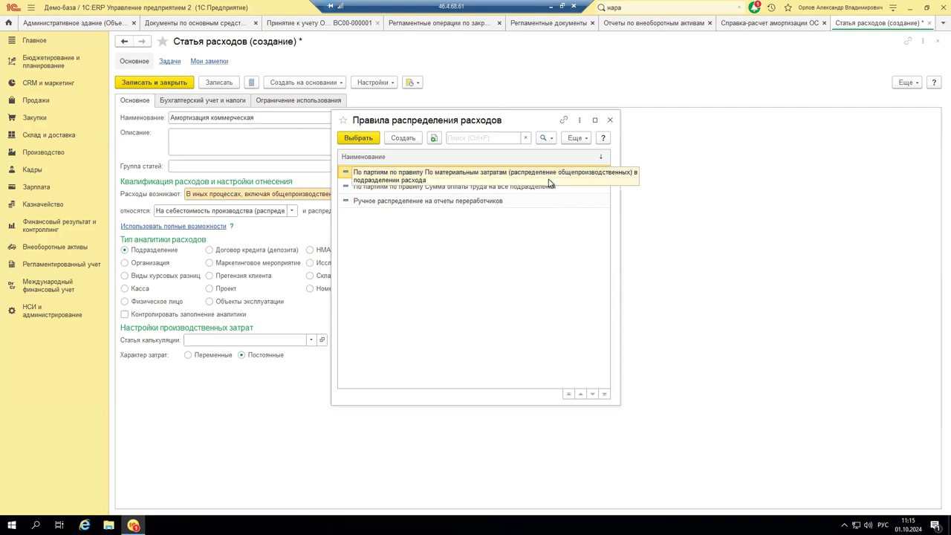
click(392, 189)
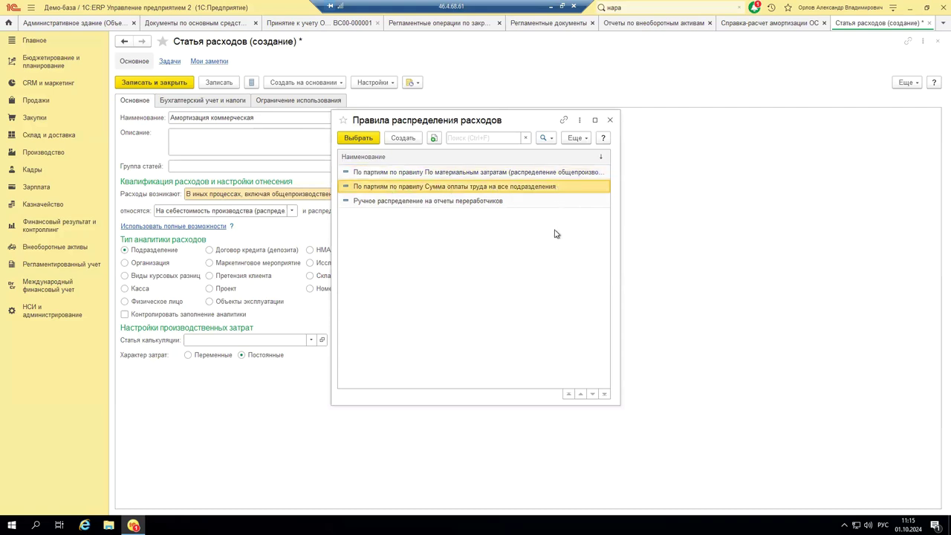
click(426, 205)
Start a new expense distribution rule that distributes to batches вручную, clearing its distribution settings.
click(402, 138)
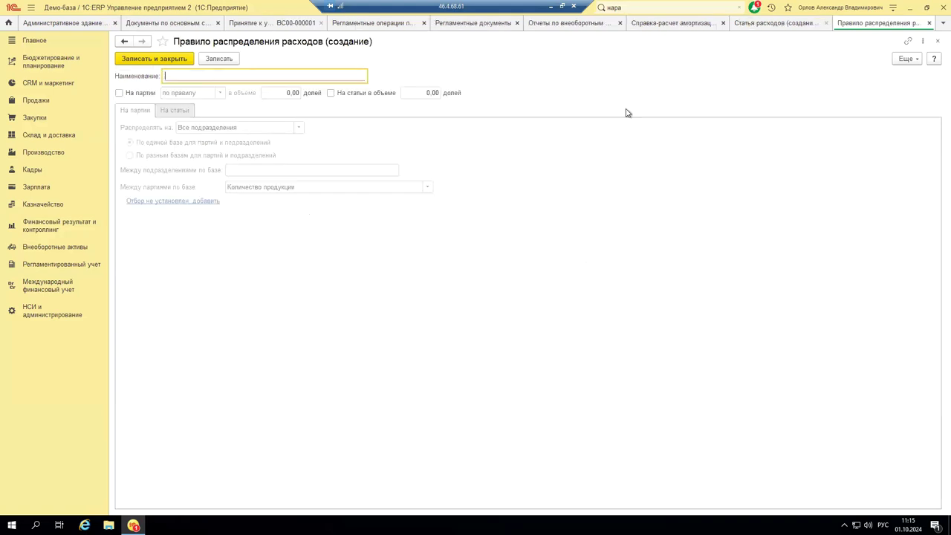
click(121, 92)
click(222, 95)
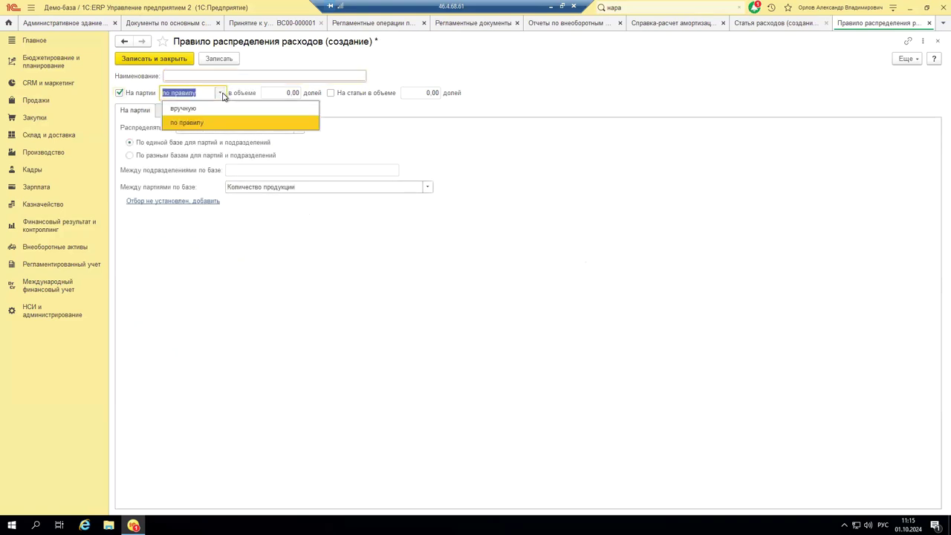
click(181, 112)
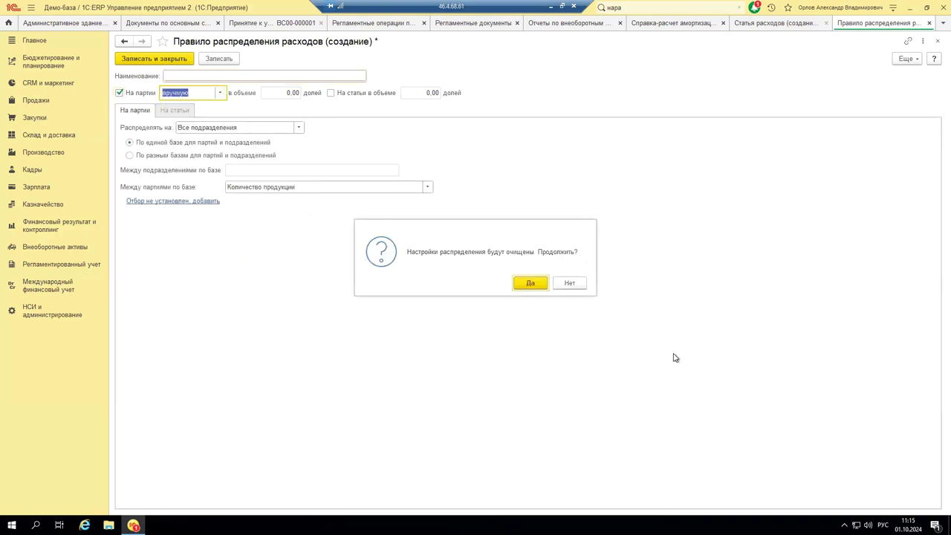
click(528, 284)
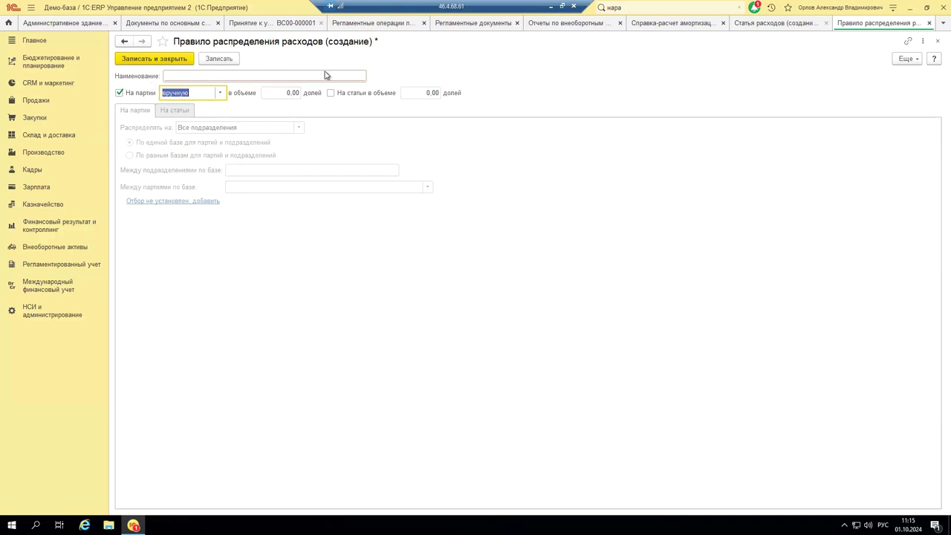
Enable distribution На статьи in the new rule, add an empty item row, and discard the rule without saving.
click(274, 97)
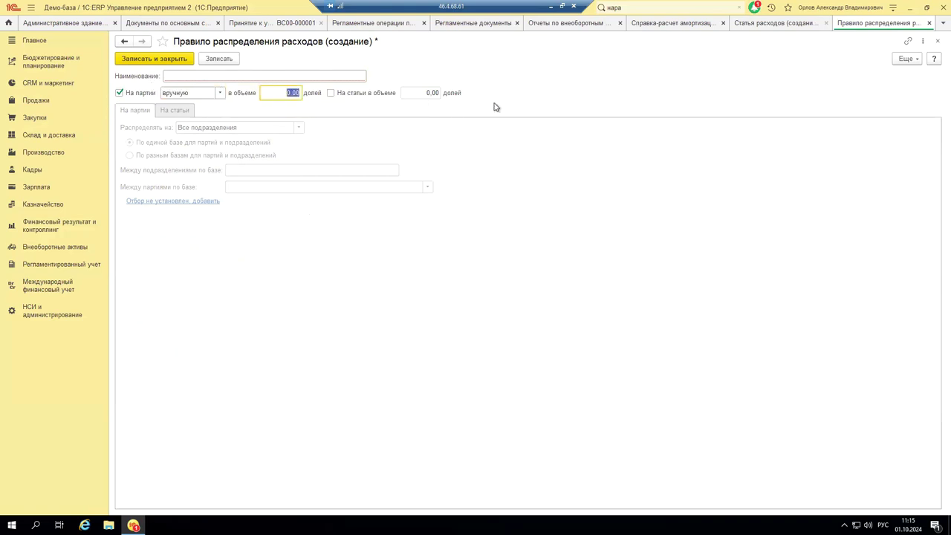
click(427, 96)
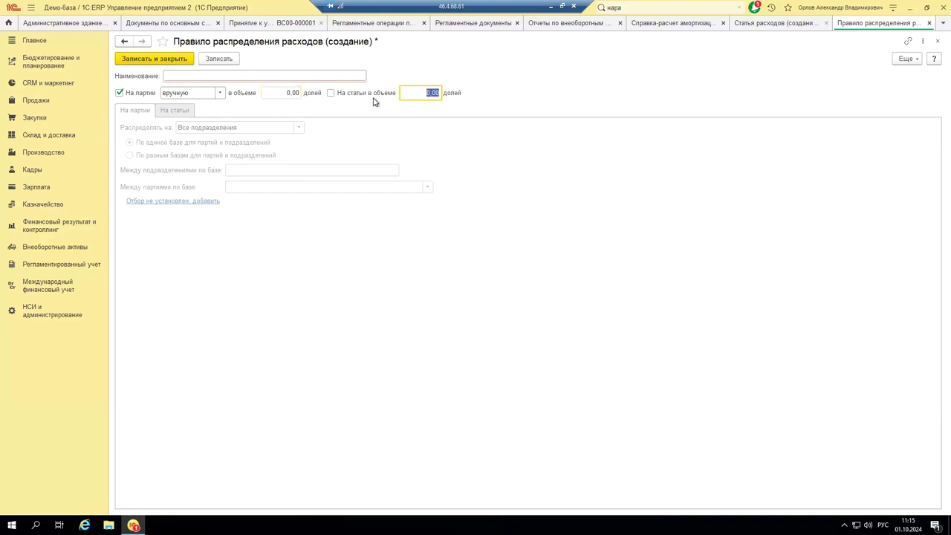
click(331, 94)
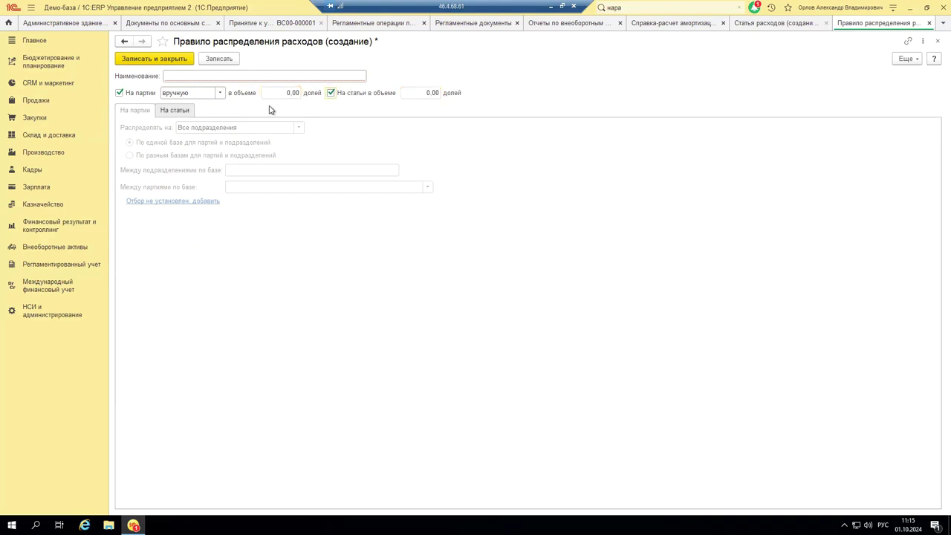
click(180, 113)
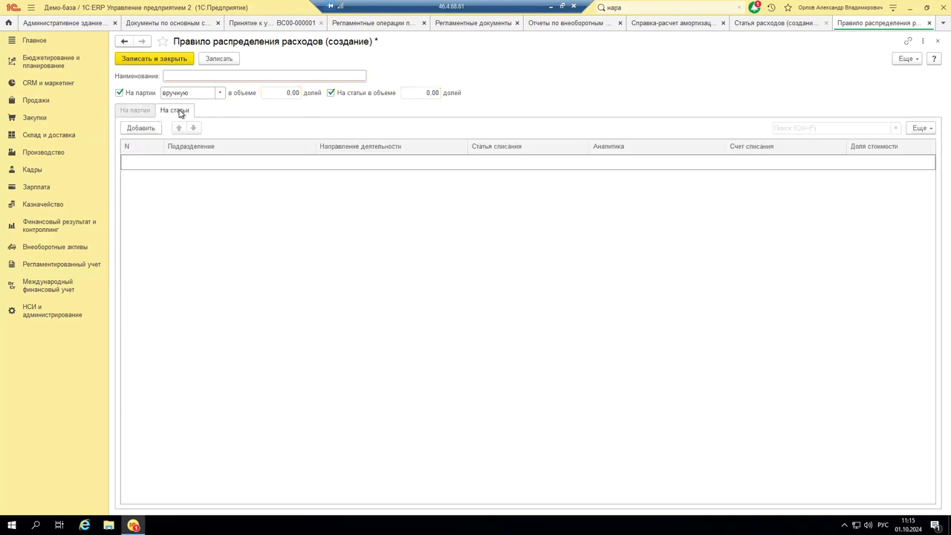
click(136, 128)
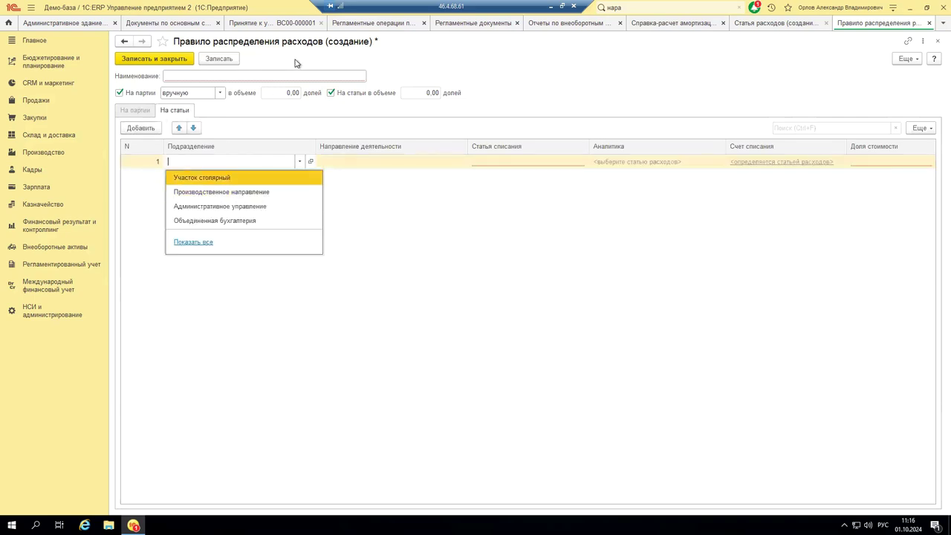
key(Escape)
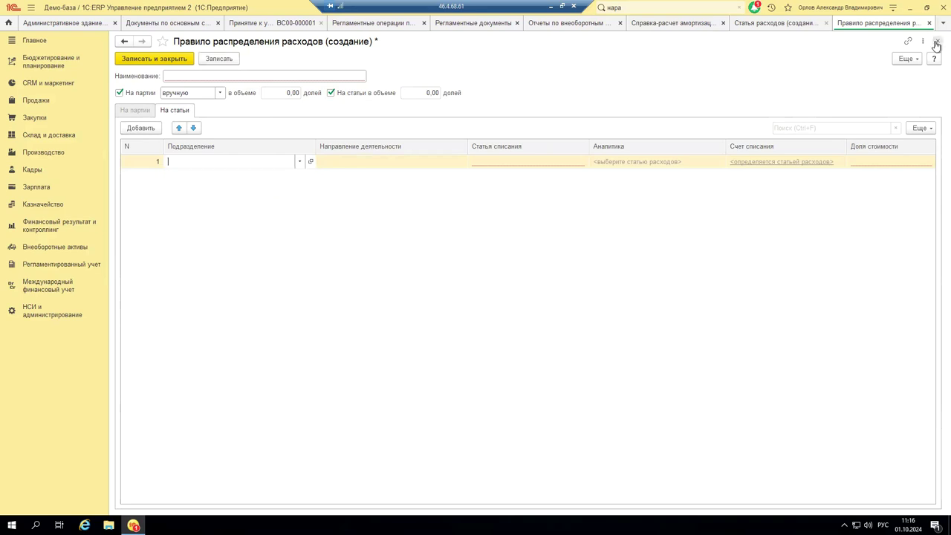
click(936, 41)
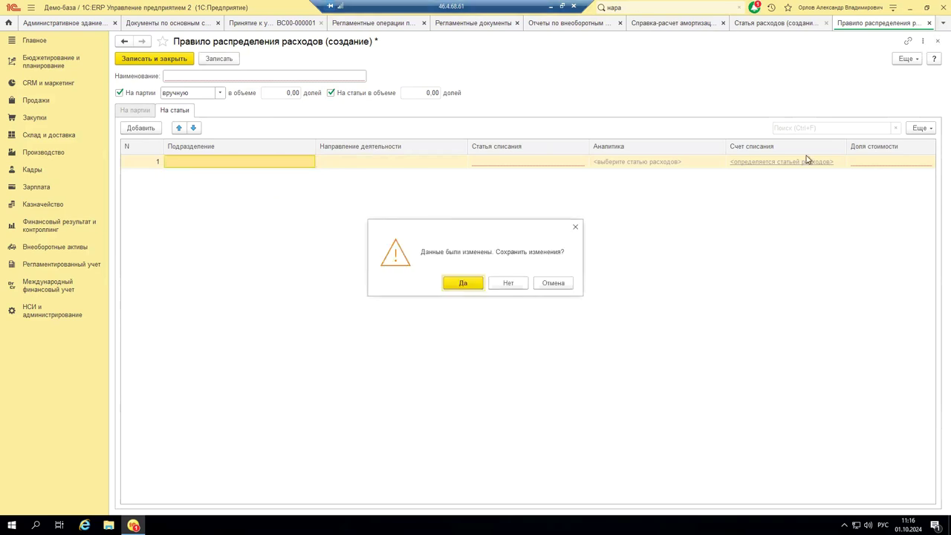
click(505, 284)
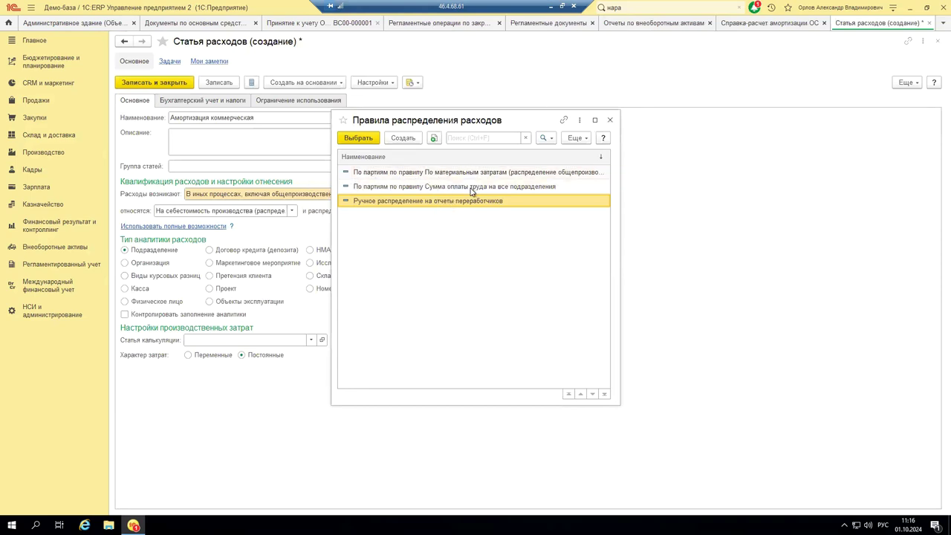
Choose the rule По партиям по правилу Сумма оплаты труда на все подразделения and inspect its distribution settings.
double_click(481, 190)
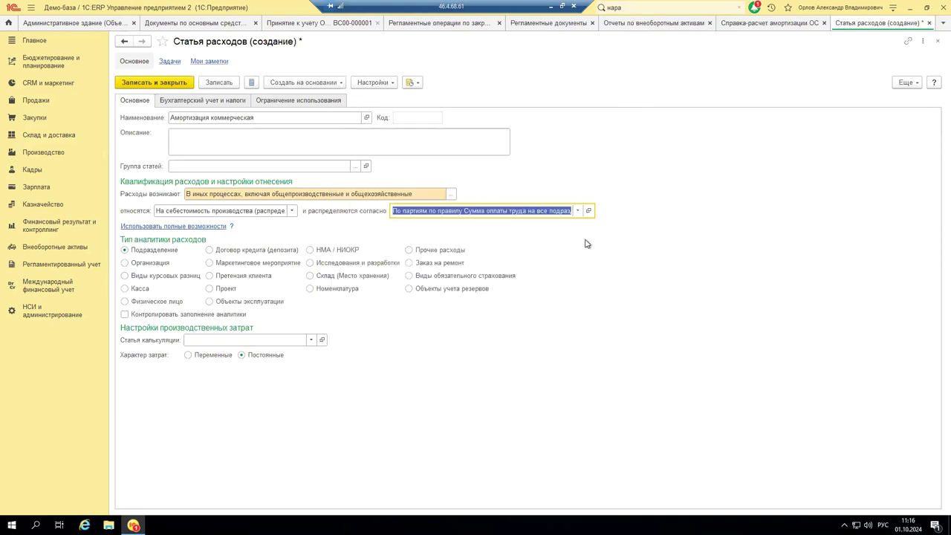
click(588, 210)
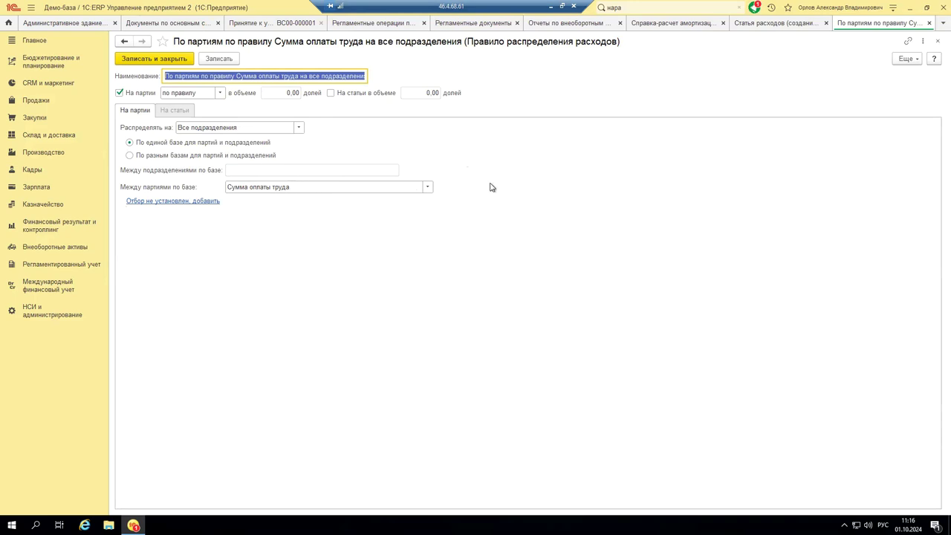
click(928, 23)
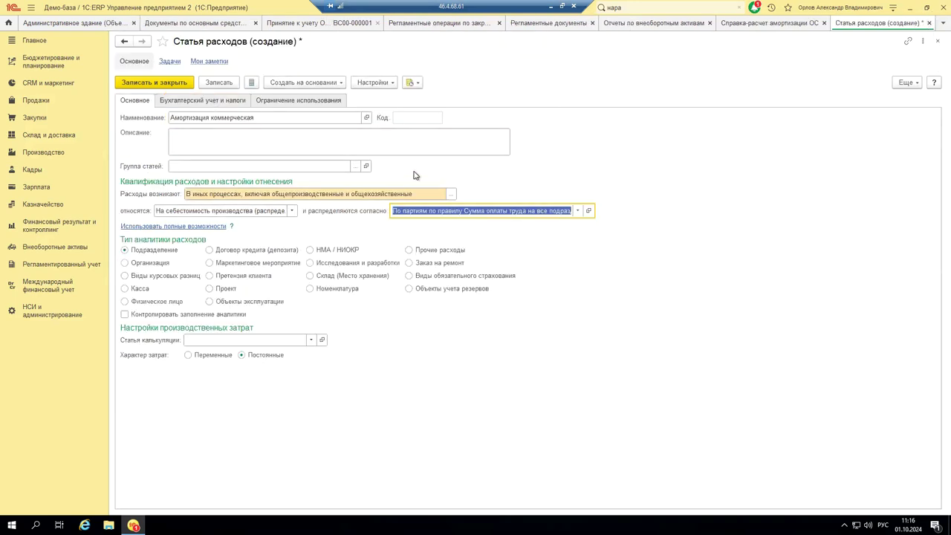
Attribute the expenses На финансовый результат (расходы тек. периода), distribute them by Пропорционально выручке, and review that rule's distribution base.
click(292, 210)
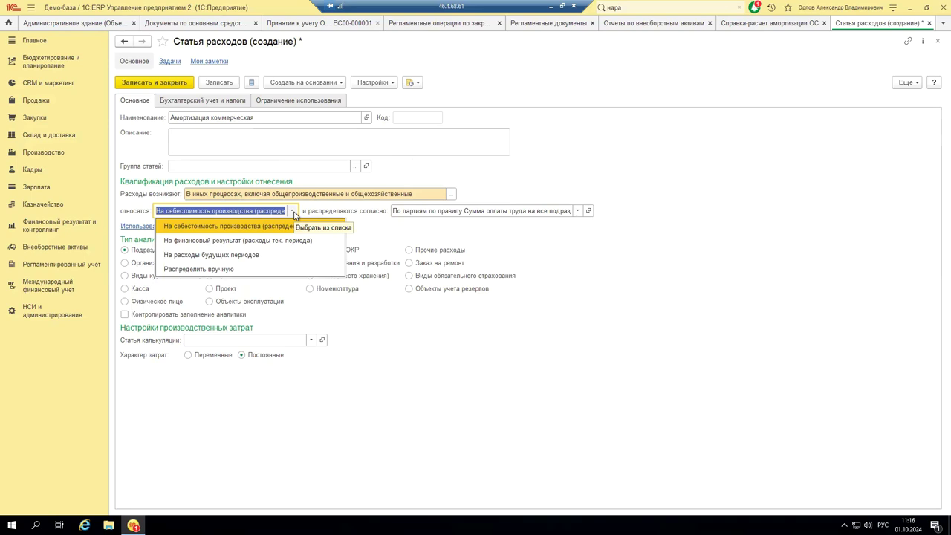
click(288, 248)
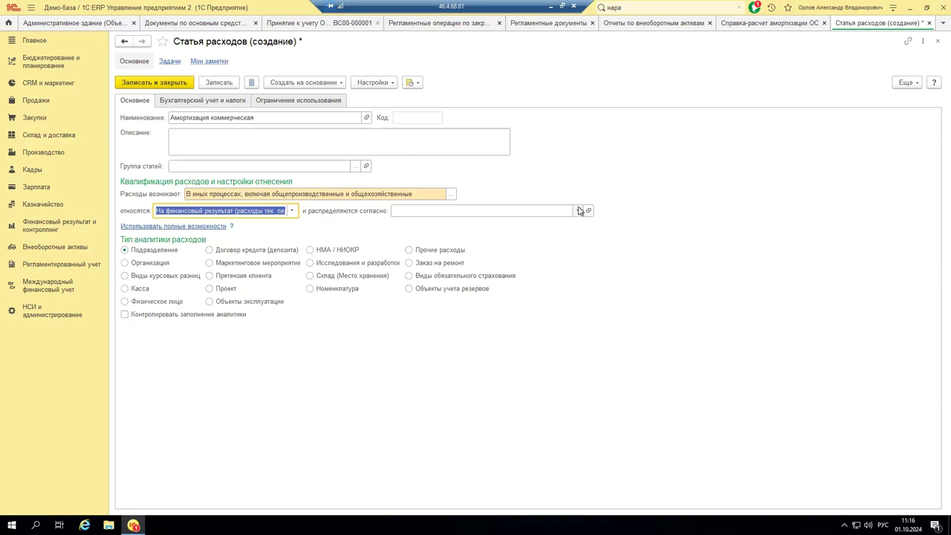
click(577, 213)
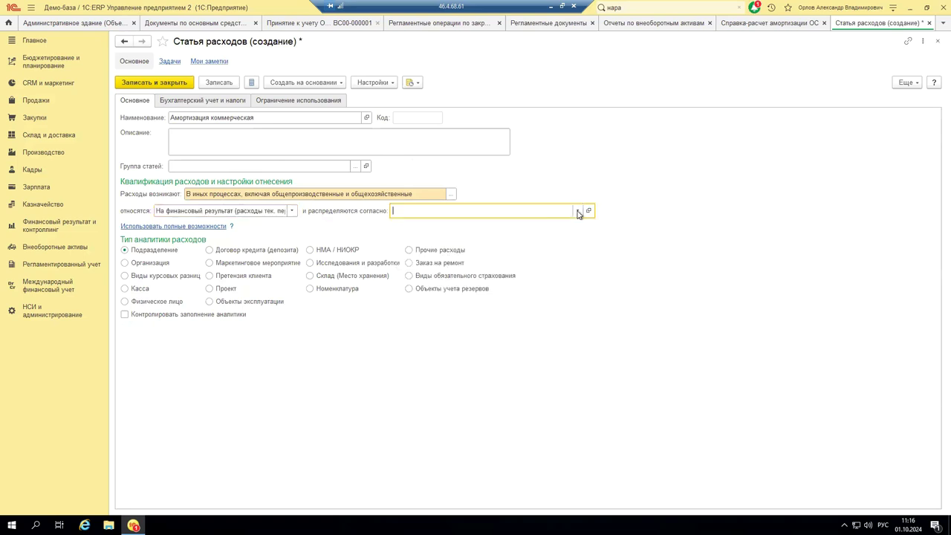
click(422, 279)
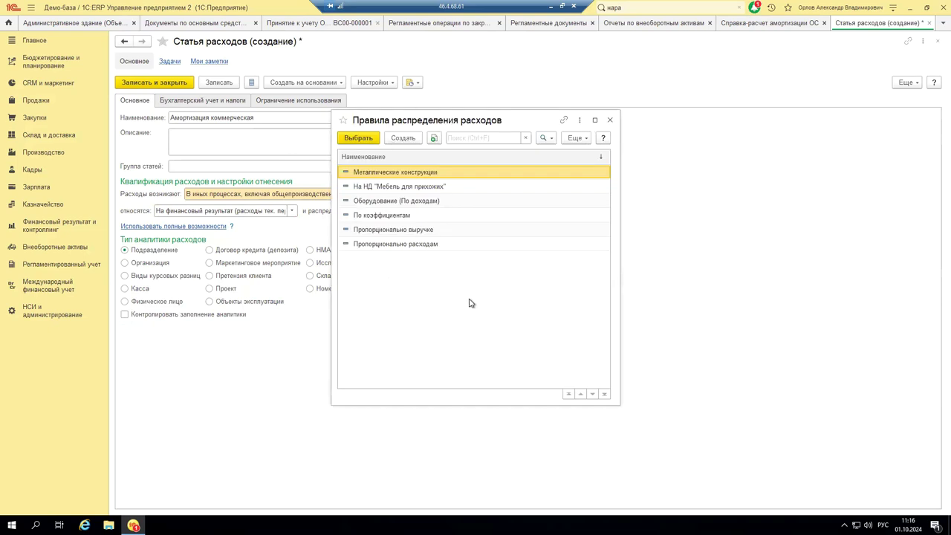
double_click(404, 229)
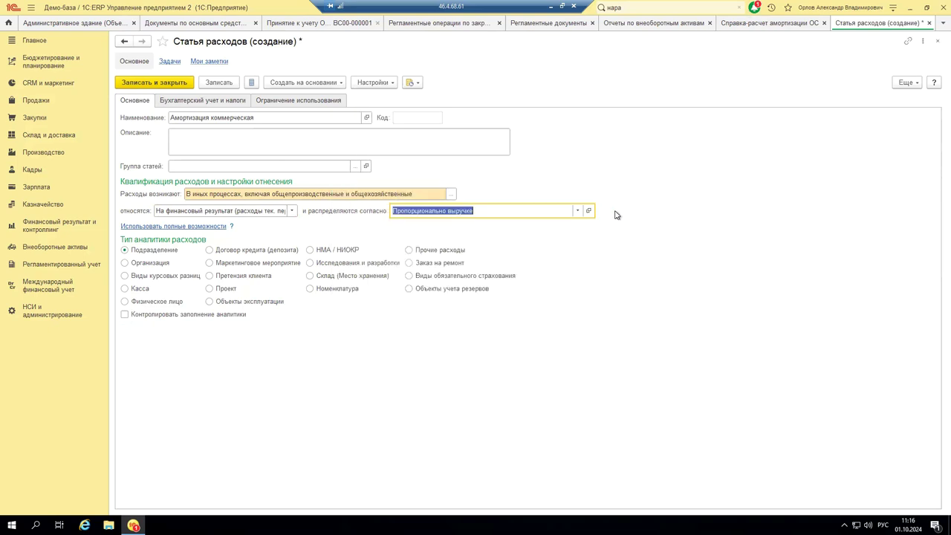
click(588, 213)
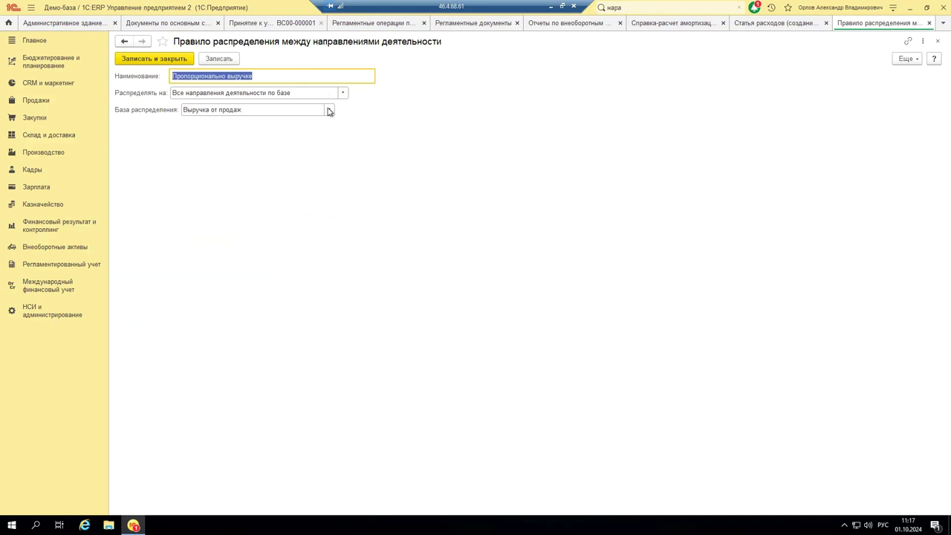
click(929, 23)
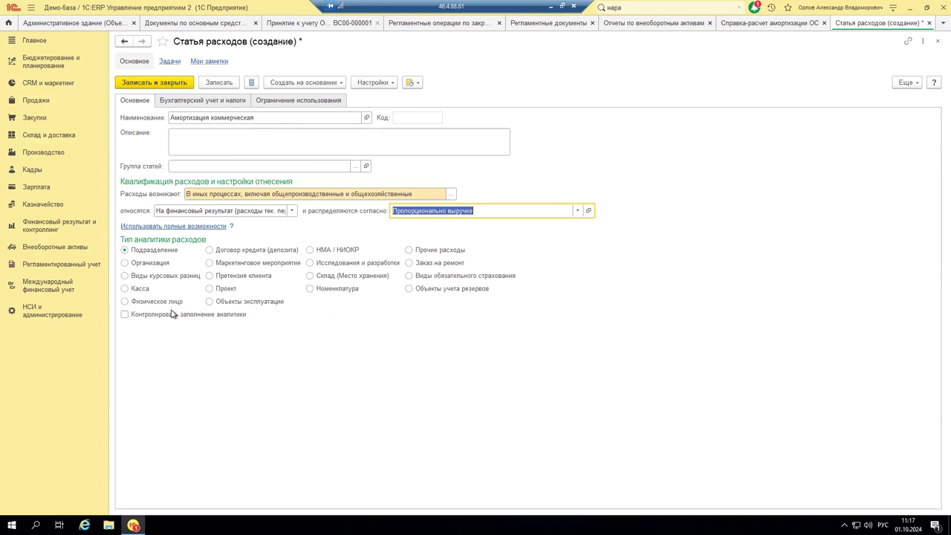
Set the expense analytics type to Физическое лицо and start a new бух. учета financial accounting group named Амортизация коммерческая.
click(147, 300)
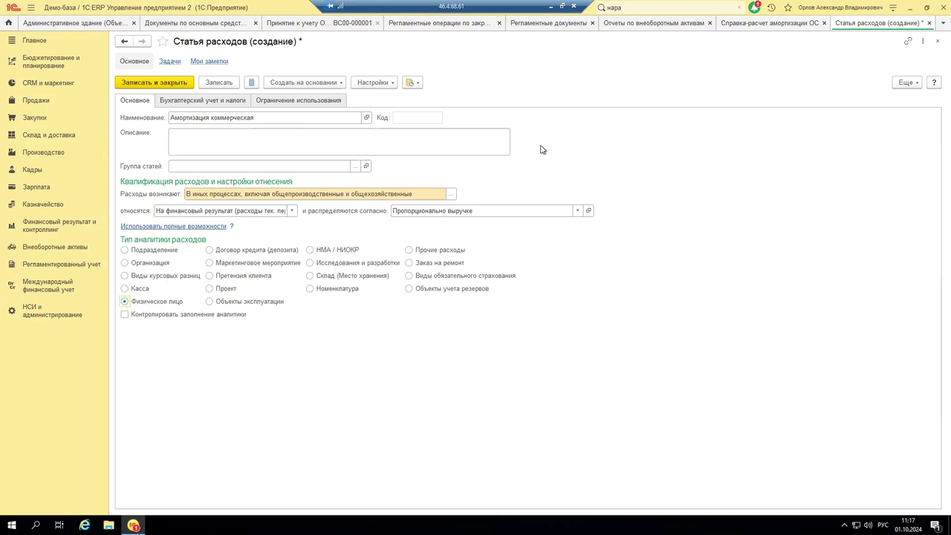
click(194, 101)
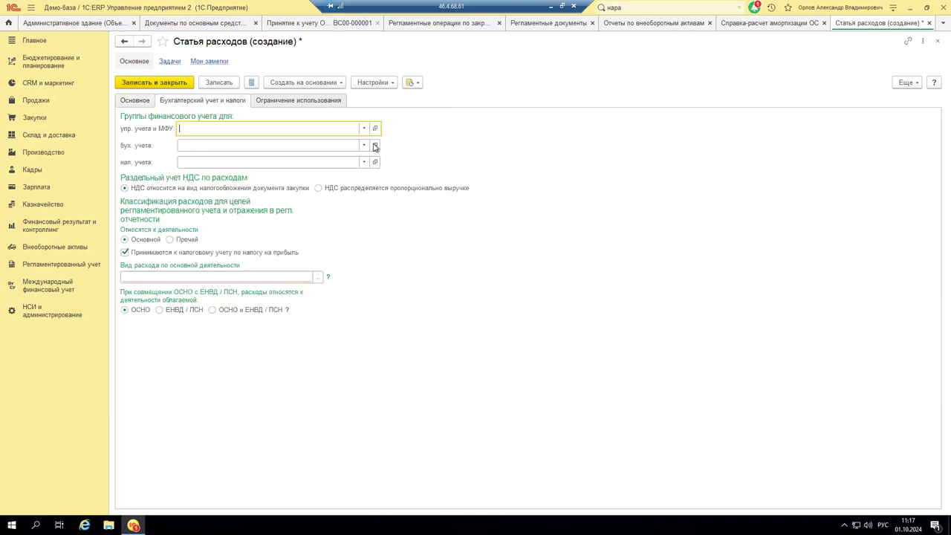
click(320, 147)
click(211, 215)
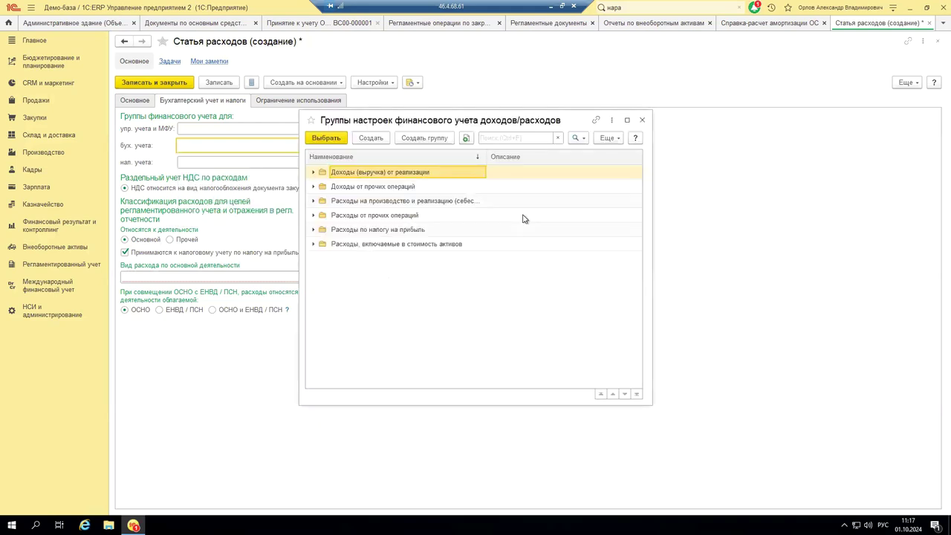
click(372, 140)
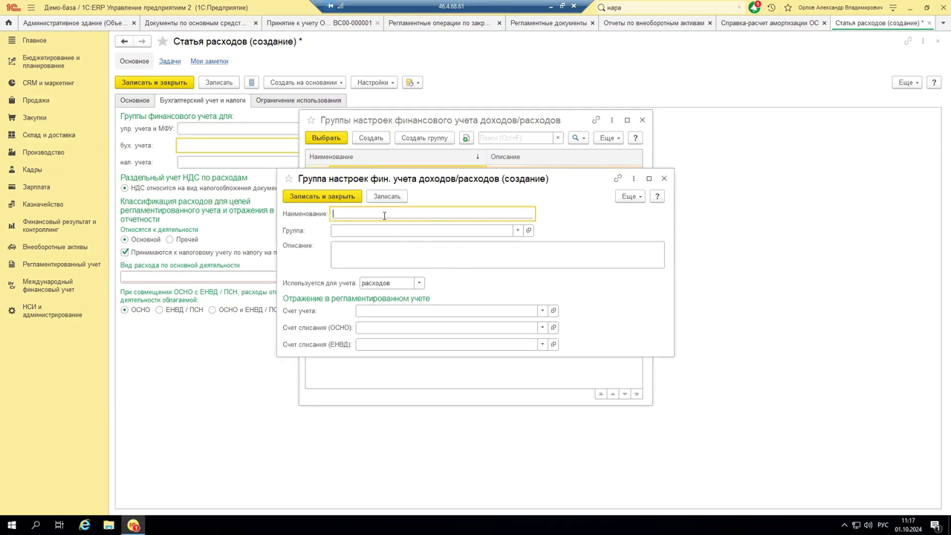
text(Амортизация)
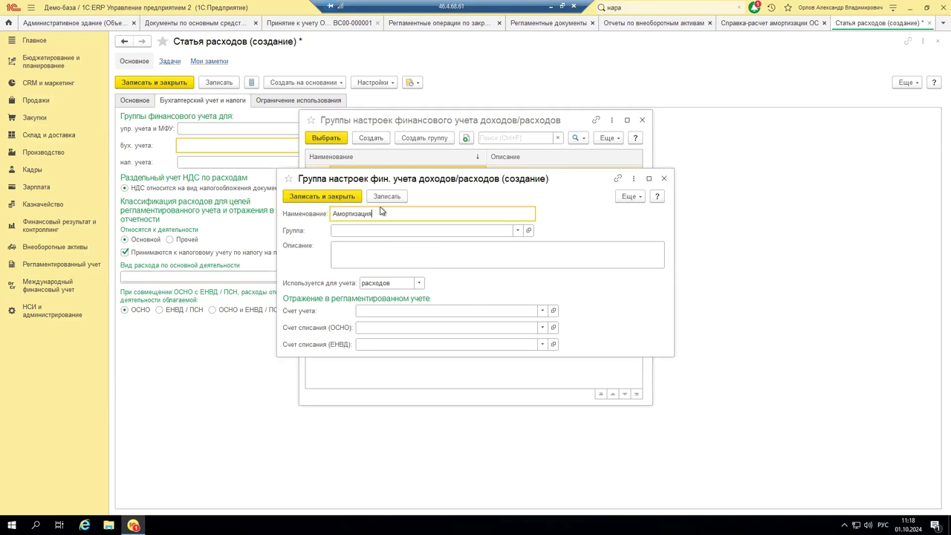
text( коммерческая)
Set the group's Счет учета to 44.01, Счет списания (ОСНО) to 90.08.1 and Счет списания (ЕНВД) to 90.08.2, and save the group.
click(372, 310)
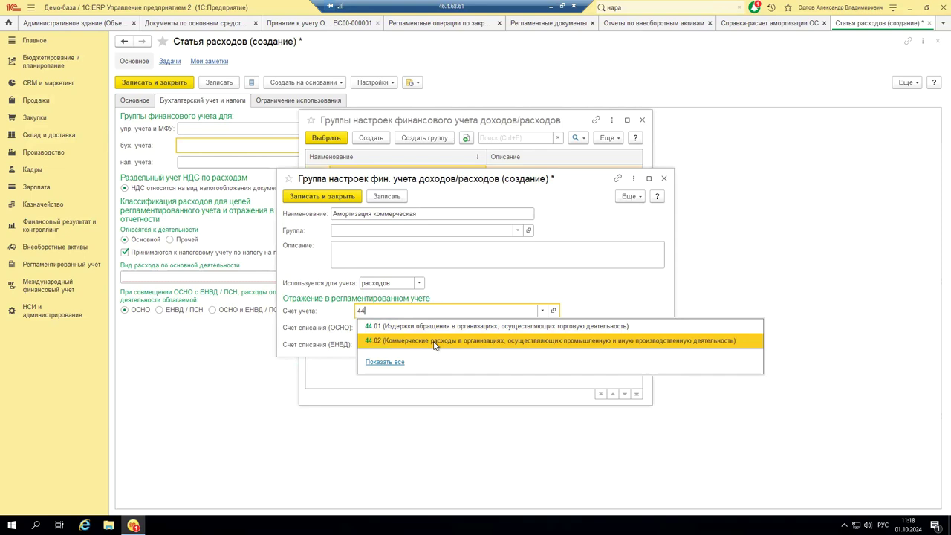
click(386, 327)
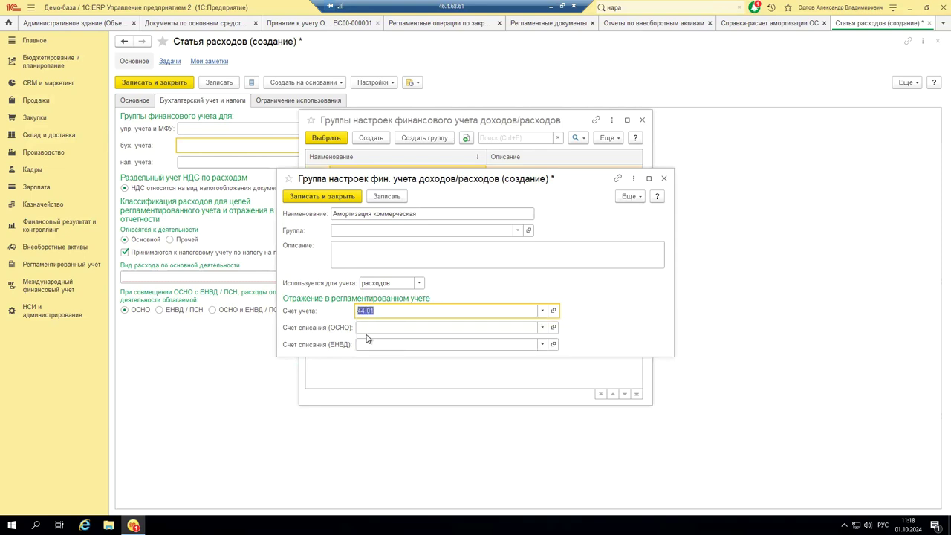
click(369, 327)
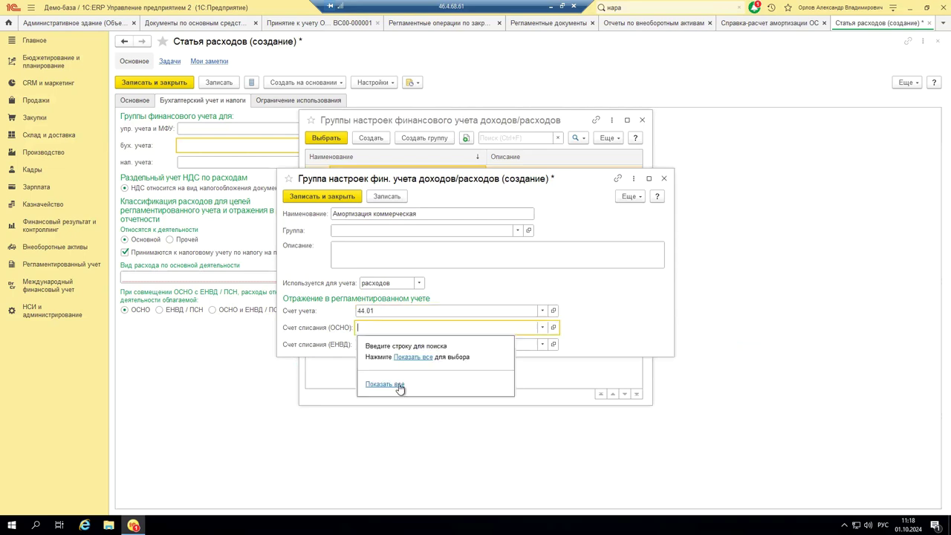
text(90)
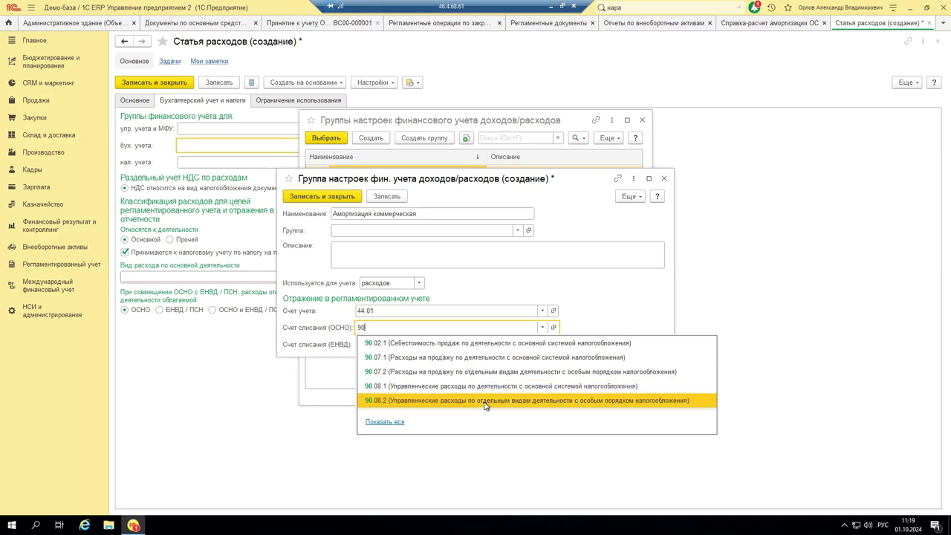
click(398, 386)
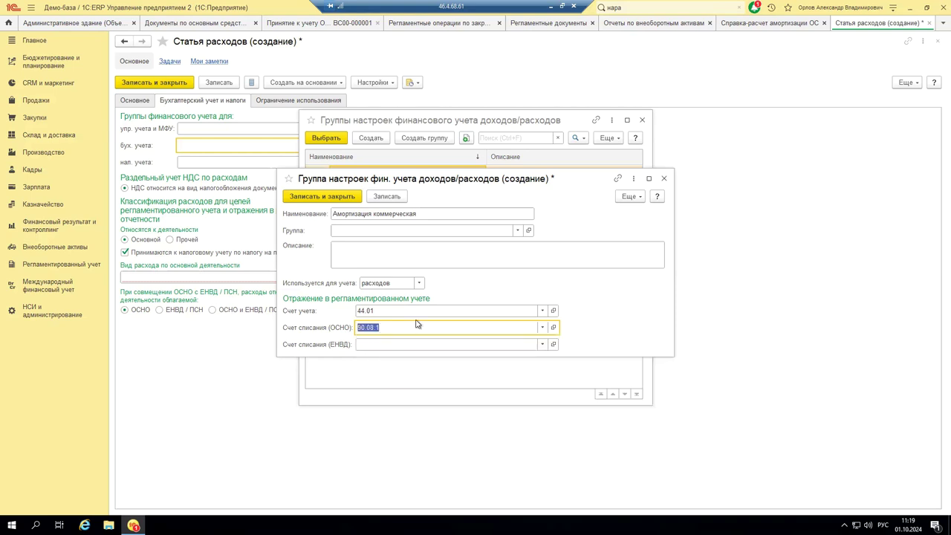
click(365, 346)
text(9)
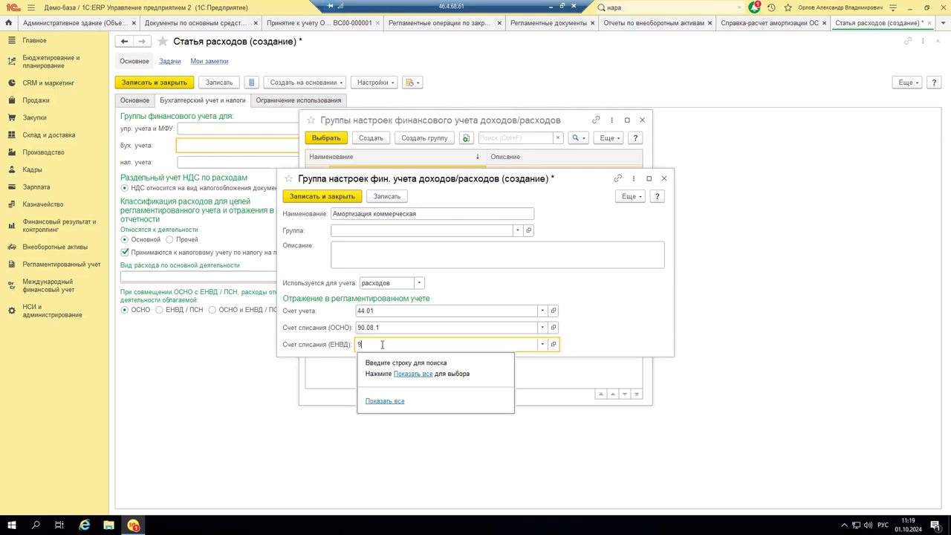
text(0)
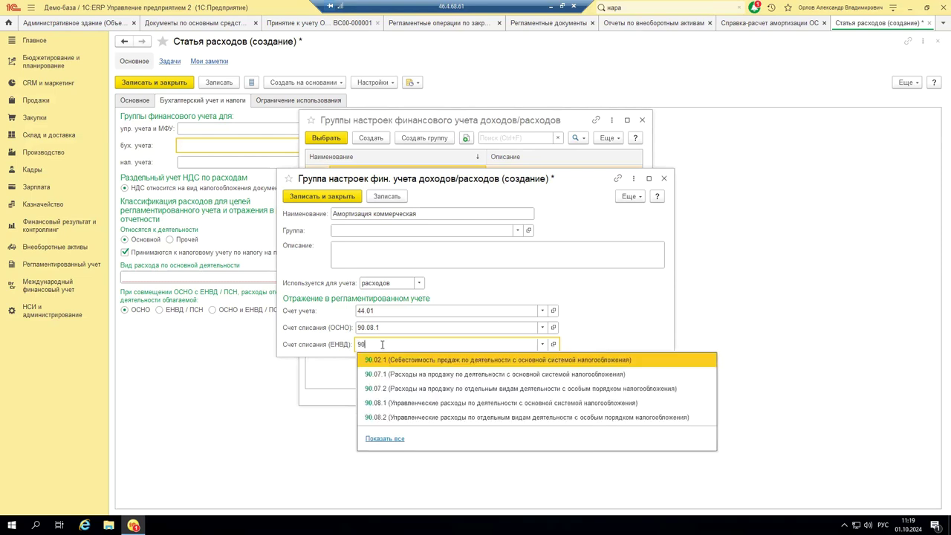
click(470, 418)
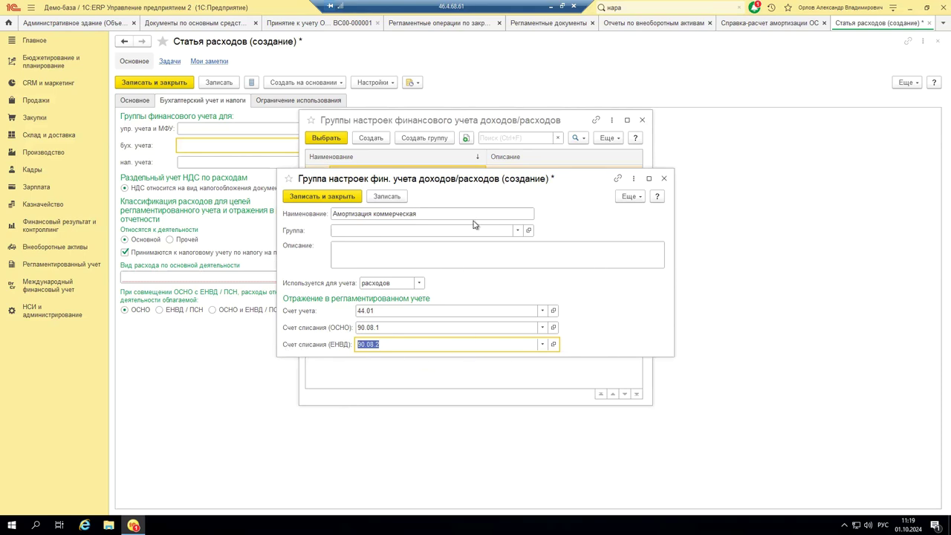
click(317, 197)
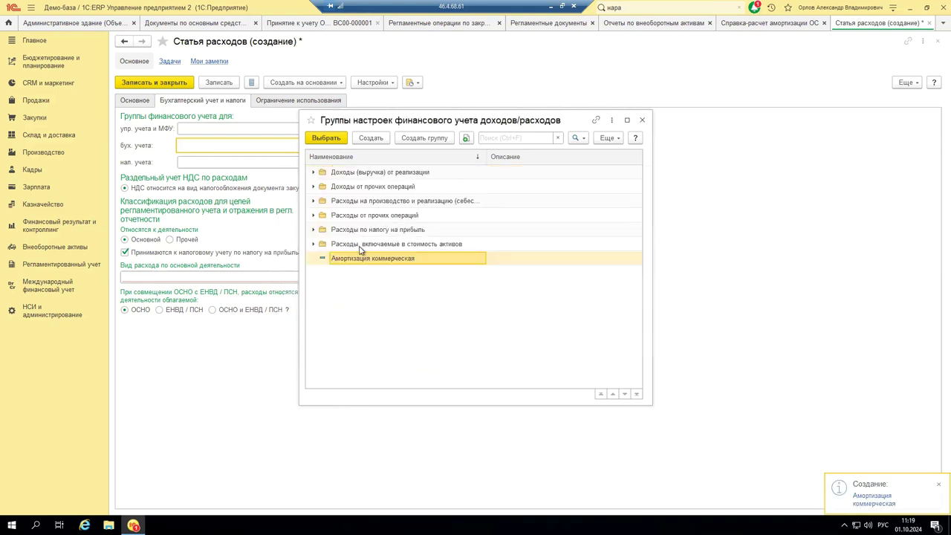
Assign the group Амортизация коммерческая to the expense item for бух. учета, упр. учета и МФУ and нал. учета.
double_click(368, 260)
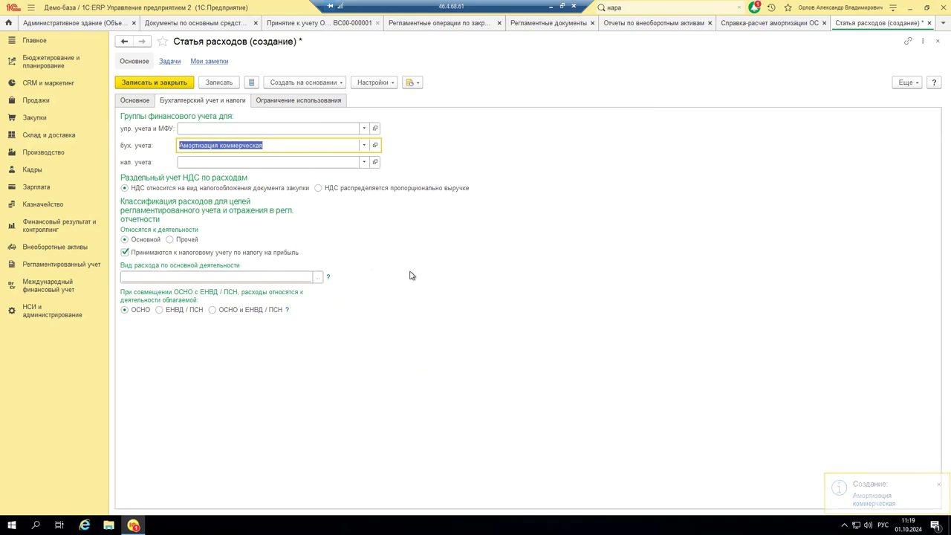
click(272, 130)
click(256, 144)
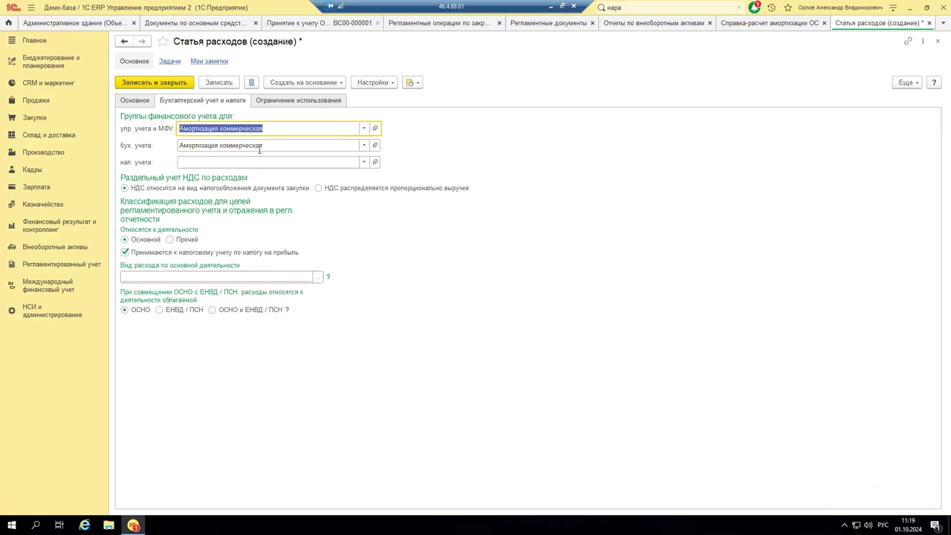
click(193, 162)
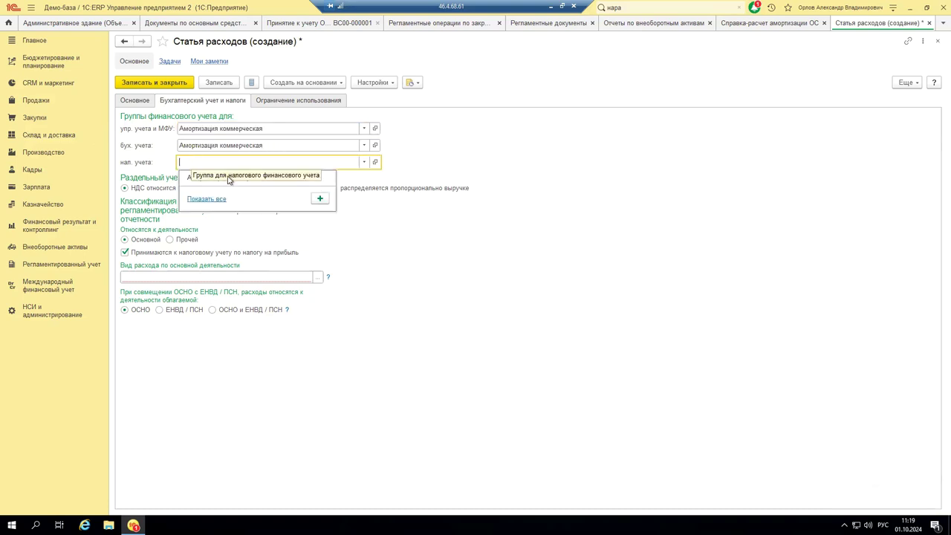
click(212, 179)
Set Вид расхода по основной деятельности to Амортизация, save the expense item, and choose it for accounting depreciation in the acceptance document.
click(319, 278)
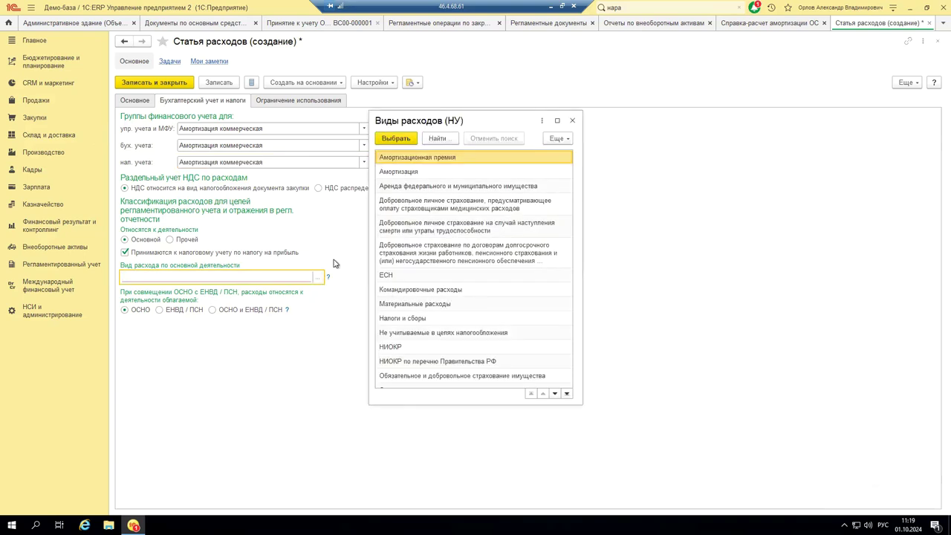
double_click(412, 174)
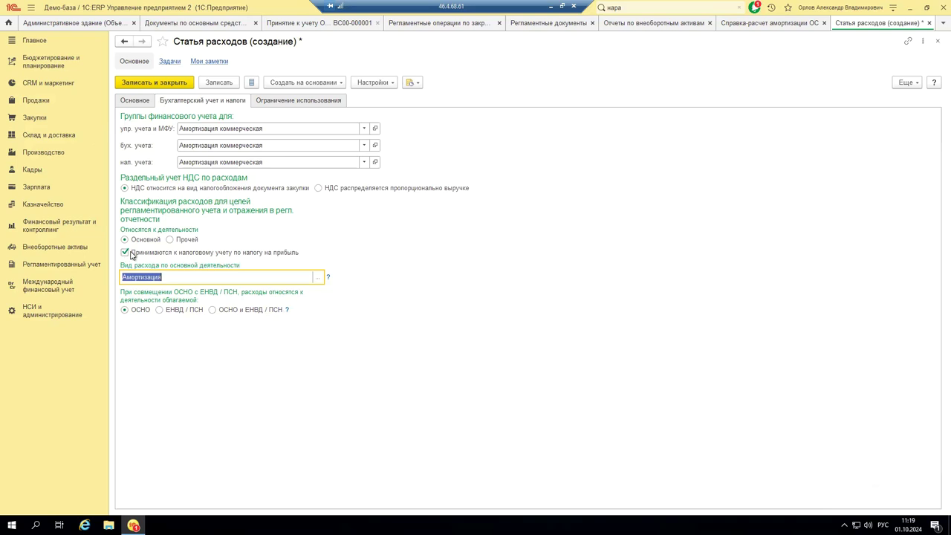
click(143, 83)
double_click(169, 104)
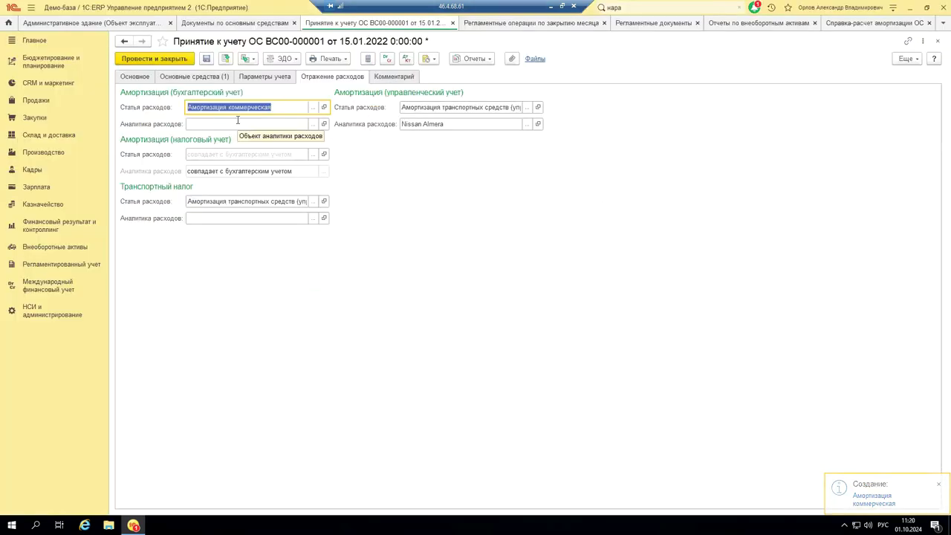
Choose the second individual in the Физические лица list as the accounting depreciation expense analytics.
click(187, 124)
click(315, 125)
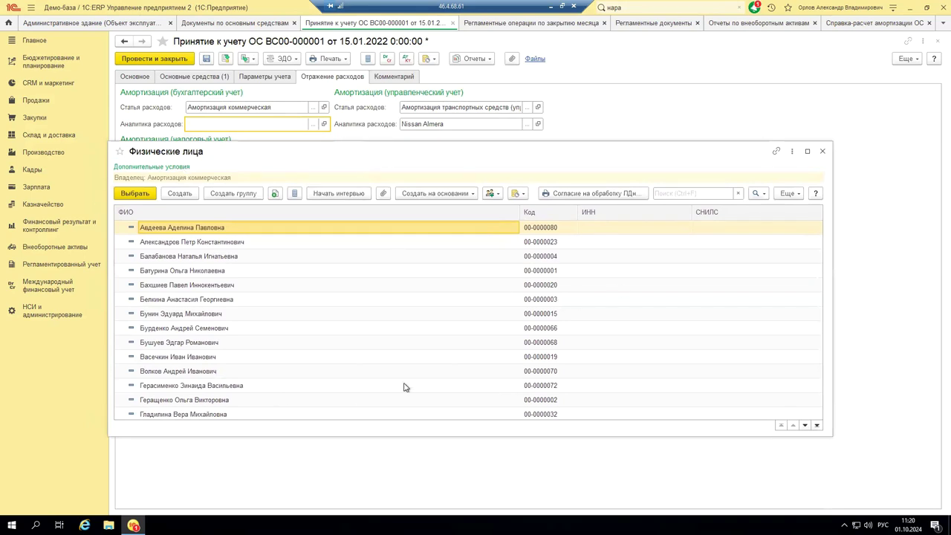
double_click(214, 243)
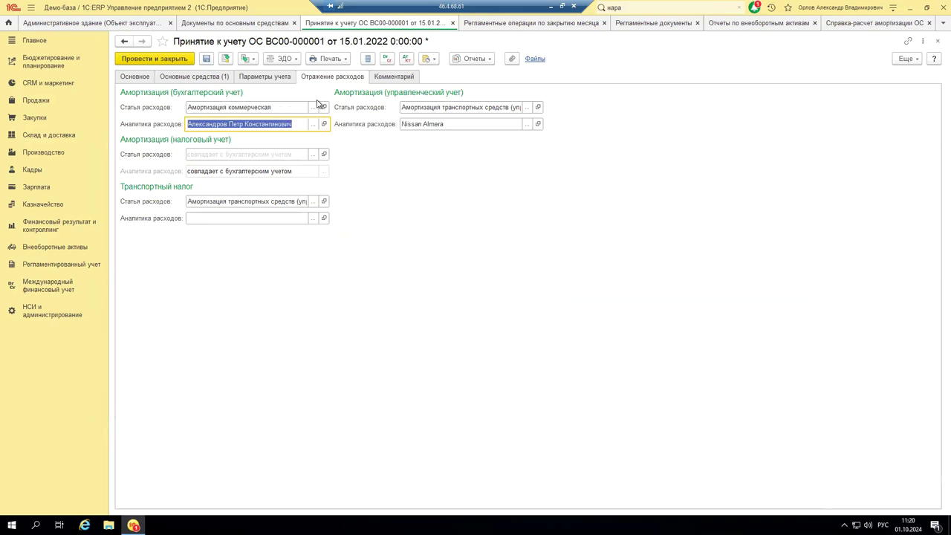
Replace the accounting depreciation expense item with Амортизация зданий (общепроизвод.).
key(shift+Tab)
key(F4)
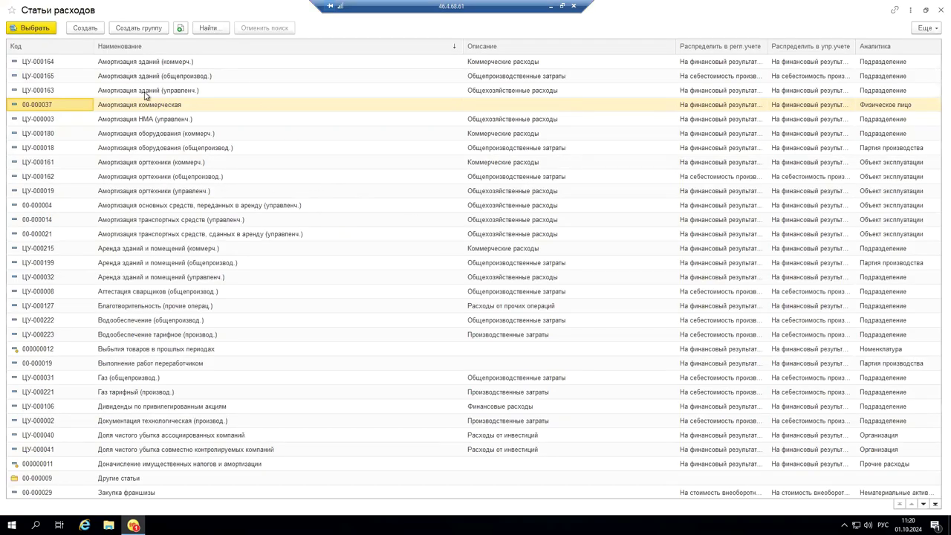
double_click(202, 80)
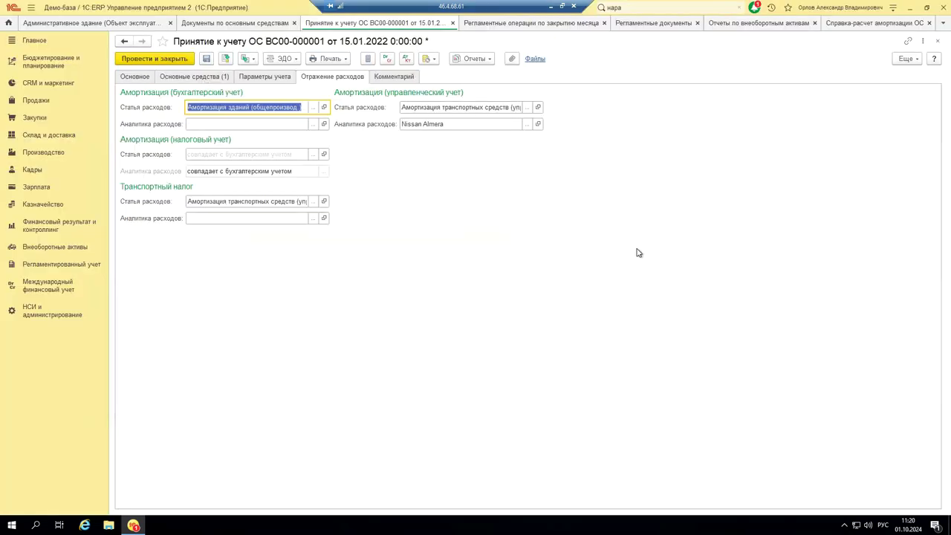
Open the item Амортизация зданий (общепроизвод.) and review the distribution rule it uses in management accounting.
click(323, 107)
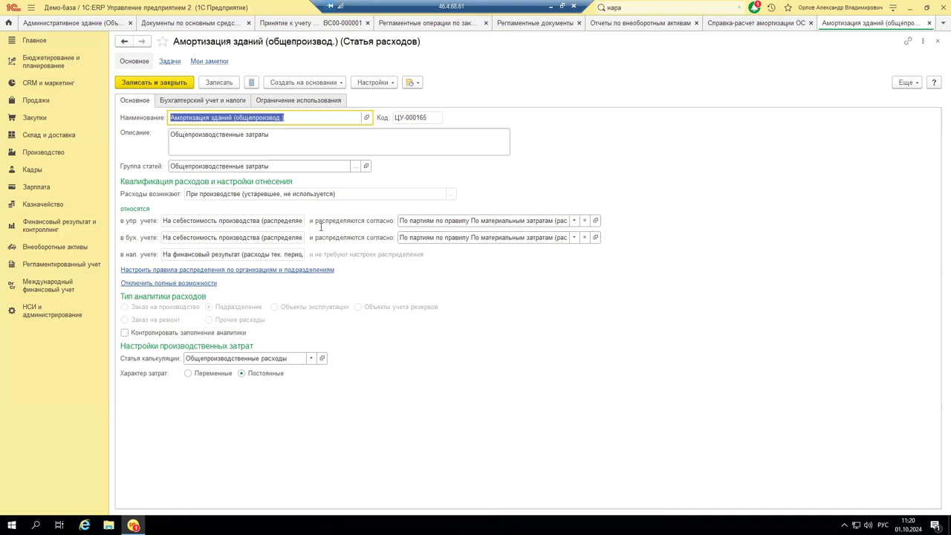
click(595, 220)
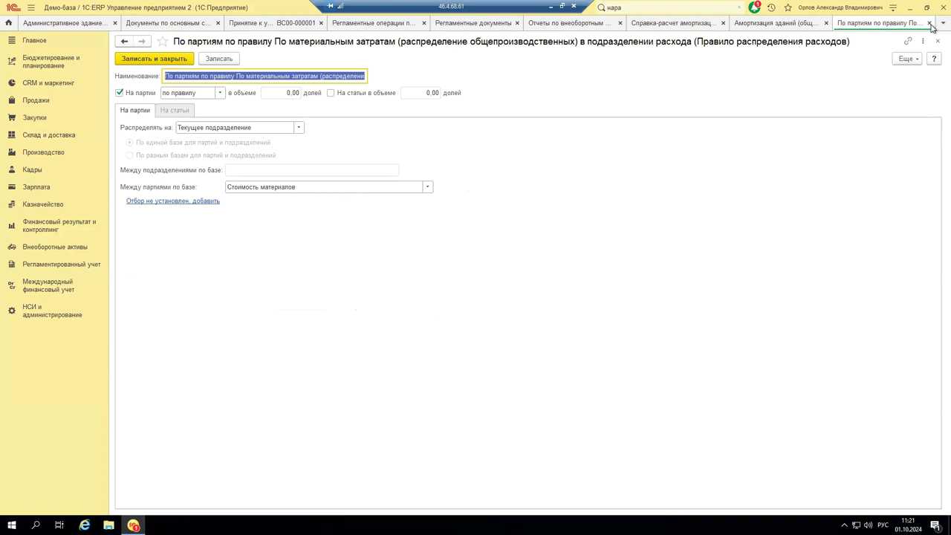
click(928, 23)
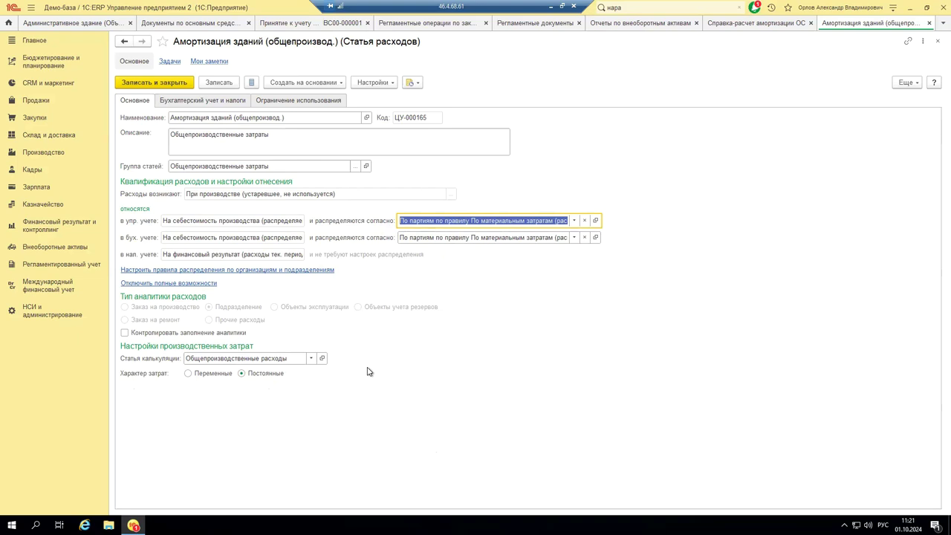
Review the item's бух. учета financial accounting group and its accounts, including Счет учета in the chart of accounts, and close the group and item.
click(208, 104)
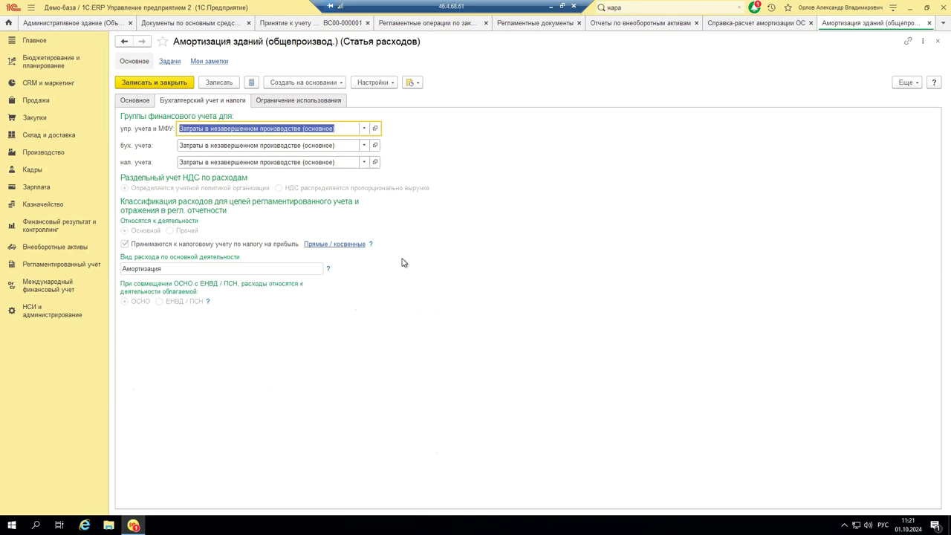
click(376, 145)
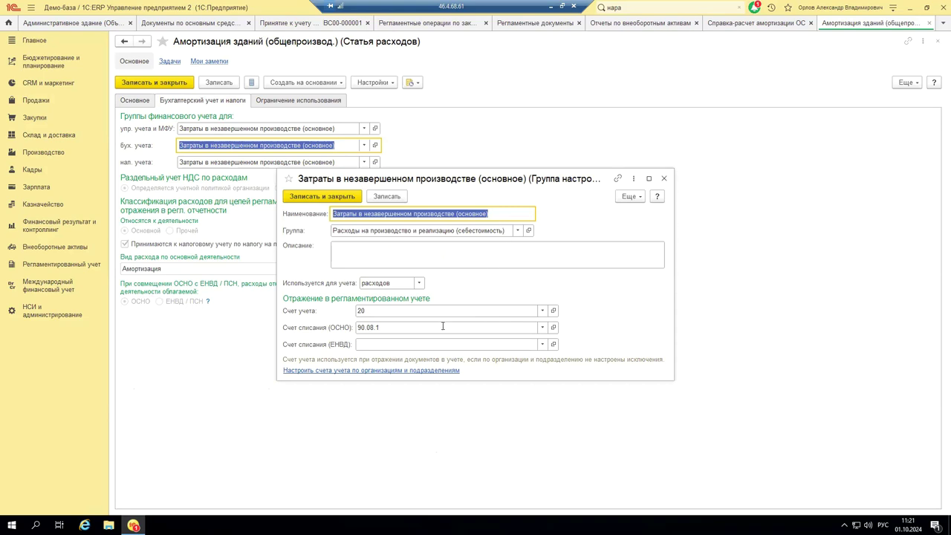
click(370, 310)
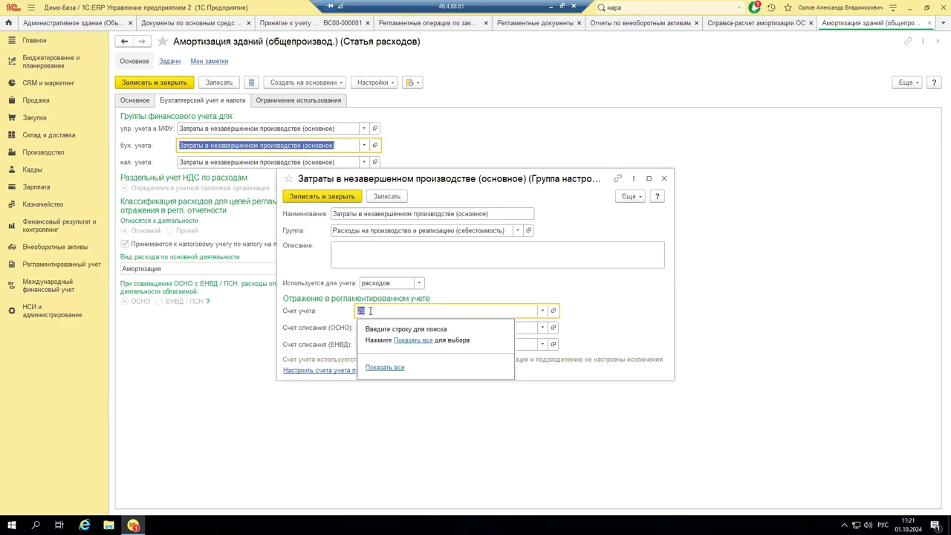
click(386, 367)
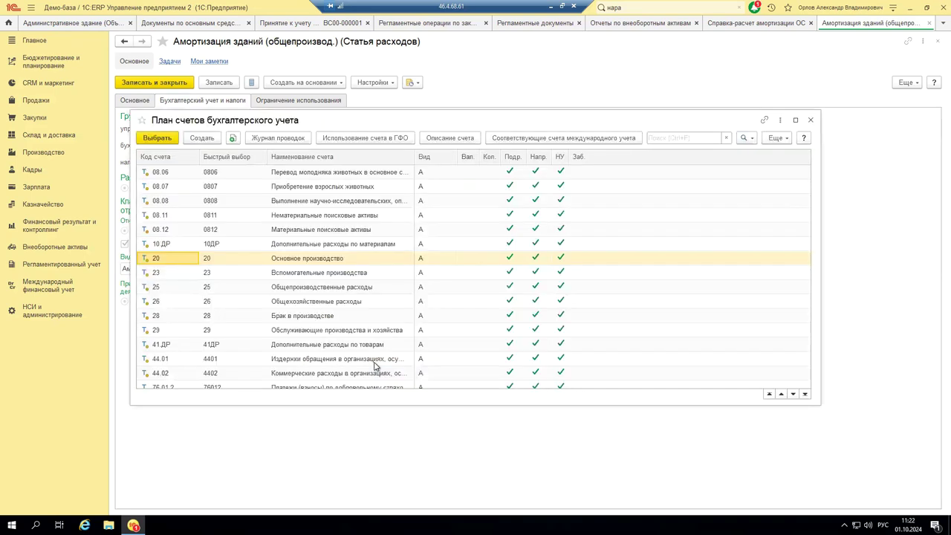
double_click(320, 263)
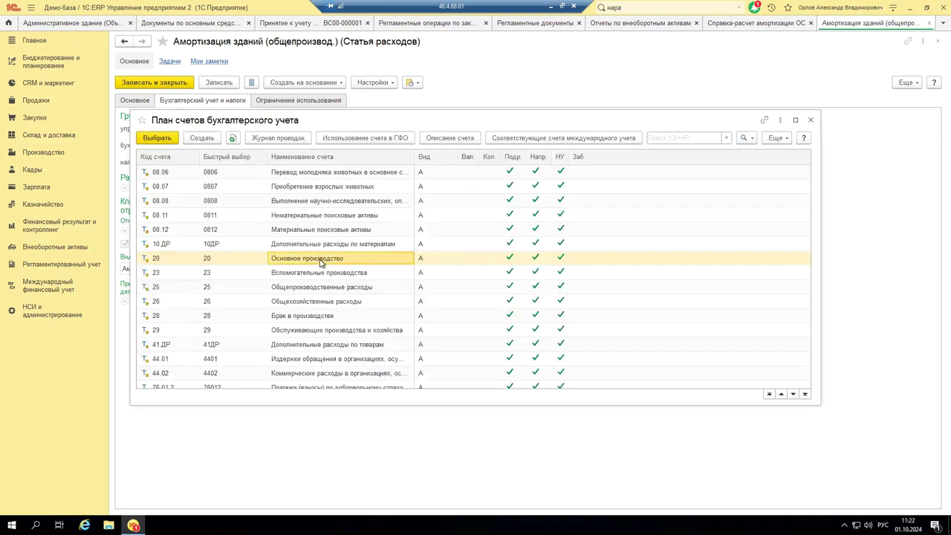
click(541, 330)
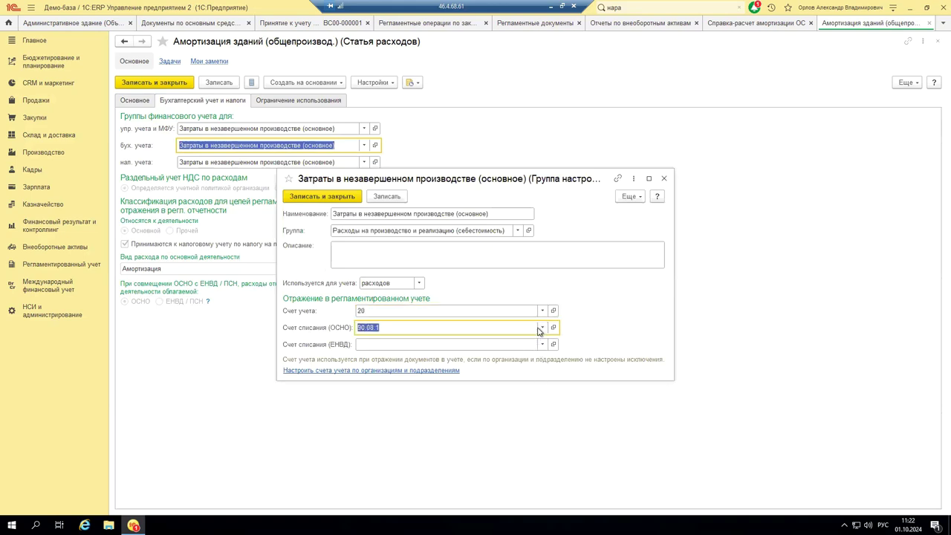
click(548, 283)
click(664, 179)
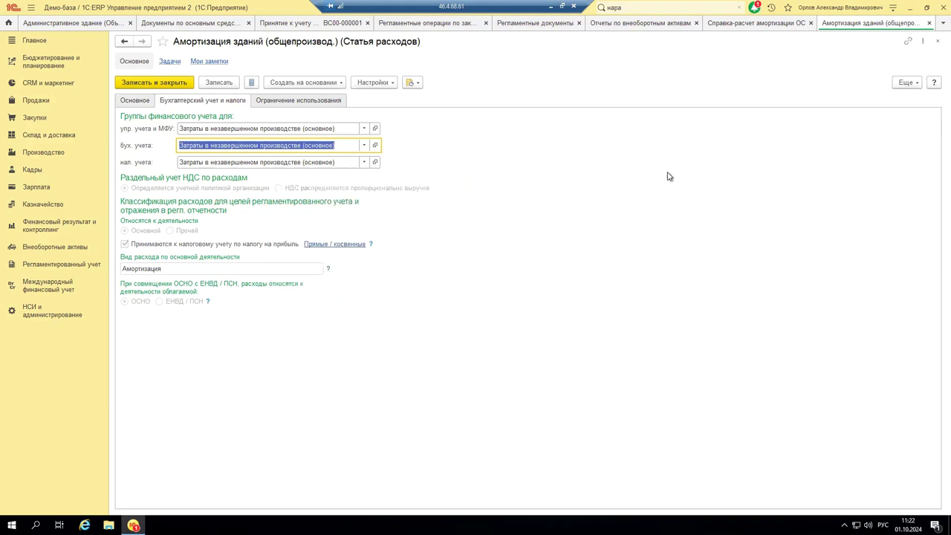
click(937, 41)
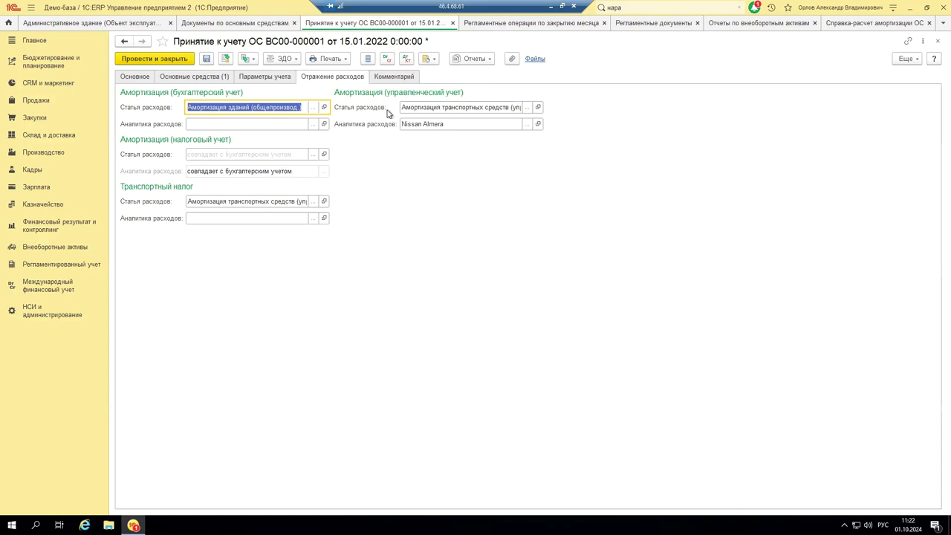
View the Статьи расходов list for the accounting depreciation expense and close the Принятие к учету ОС document without saving its changes.
click(313, 112)
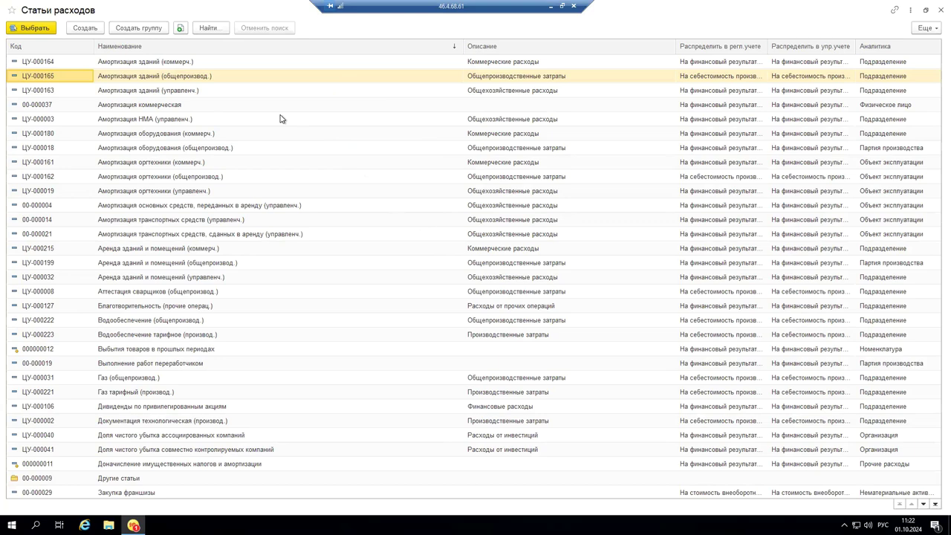
click(938, 10)
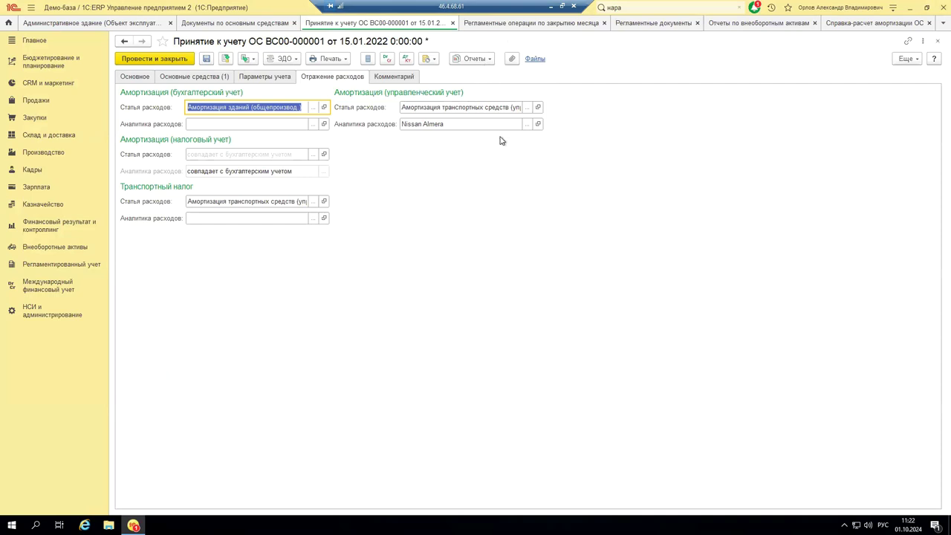
click(453, 23)
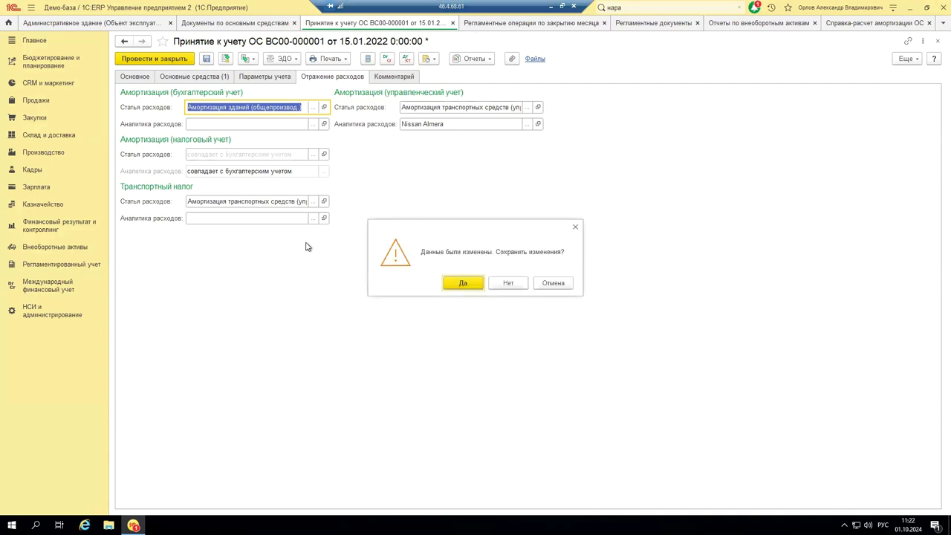
key(Escape)
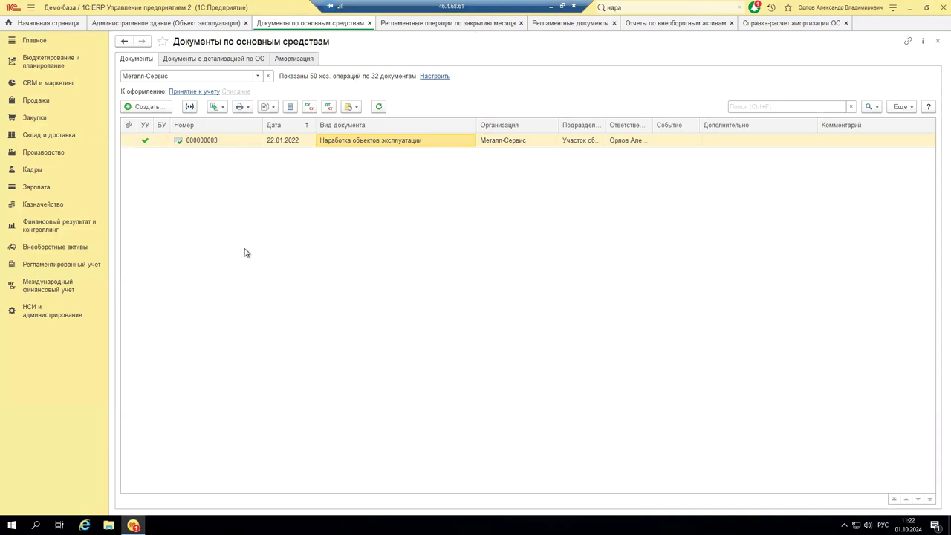
In month closing, check the selected organizations and run Начисление амортизации ОС for Ноябрь 2024.
click(45, 226)
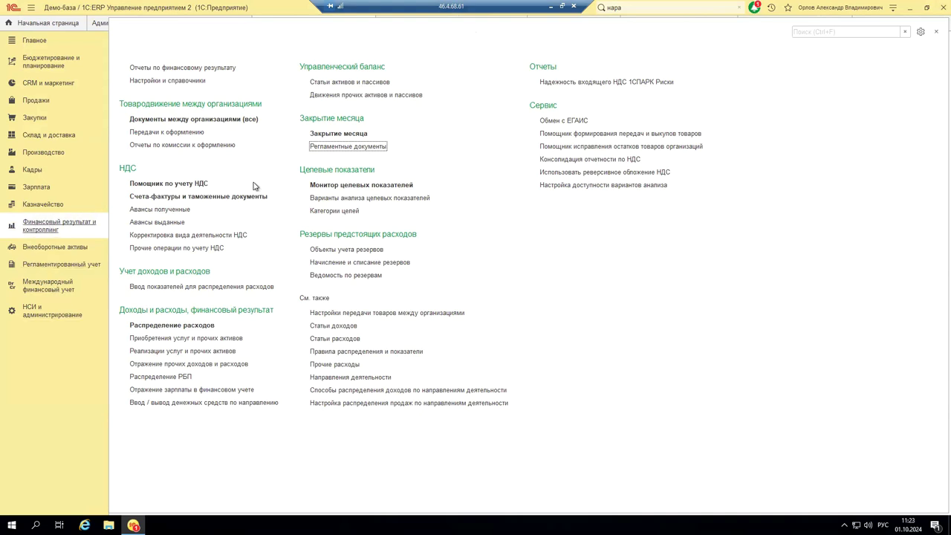
click(328, 133)
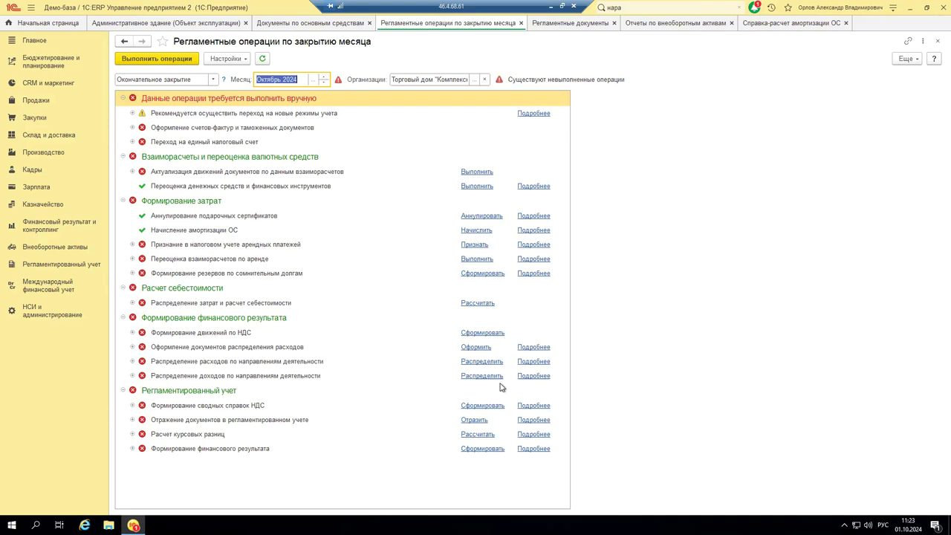
click(475, 79)
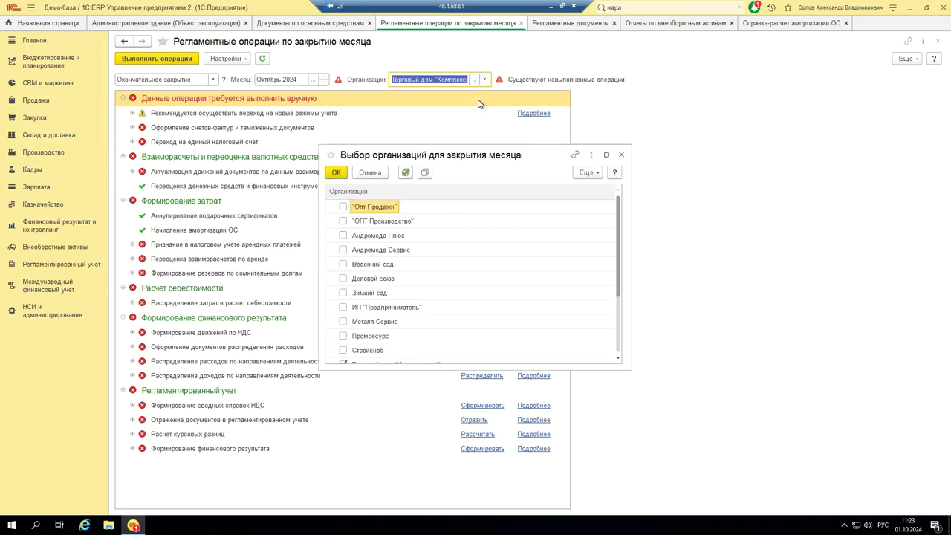
scroll(425, 274, down, 2)
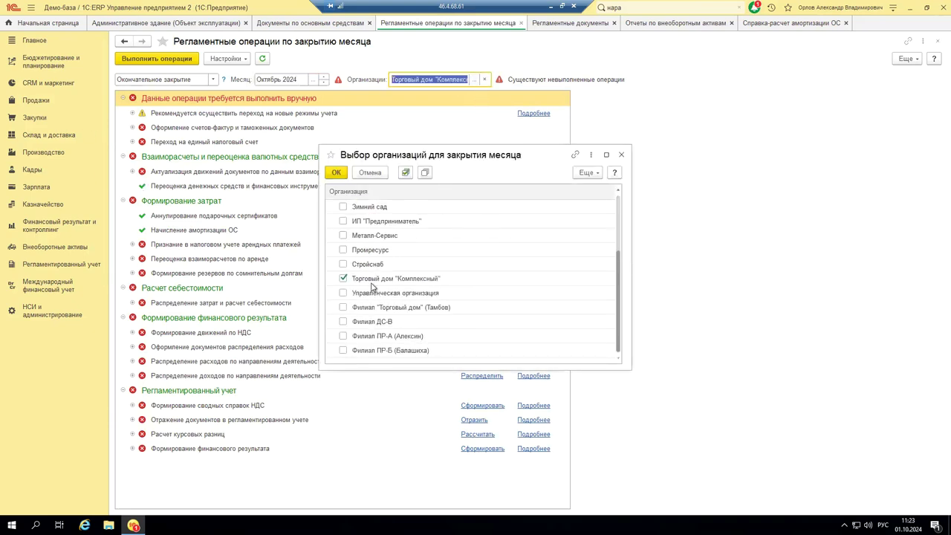
click(620, 156)
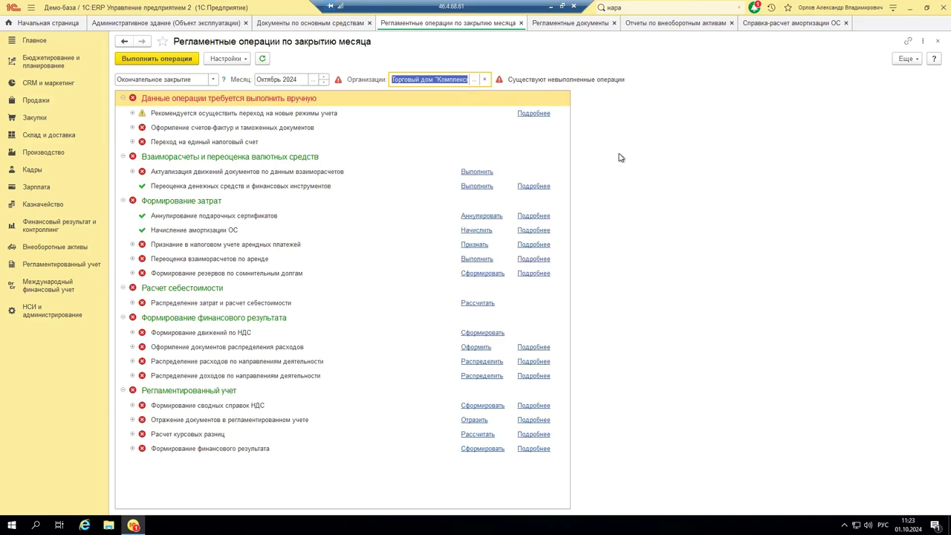
click(321, 83)
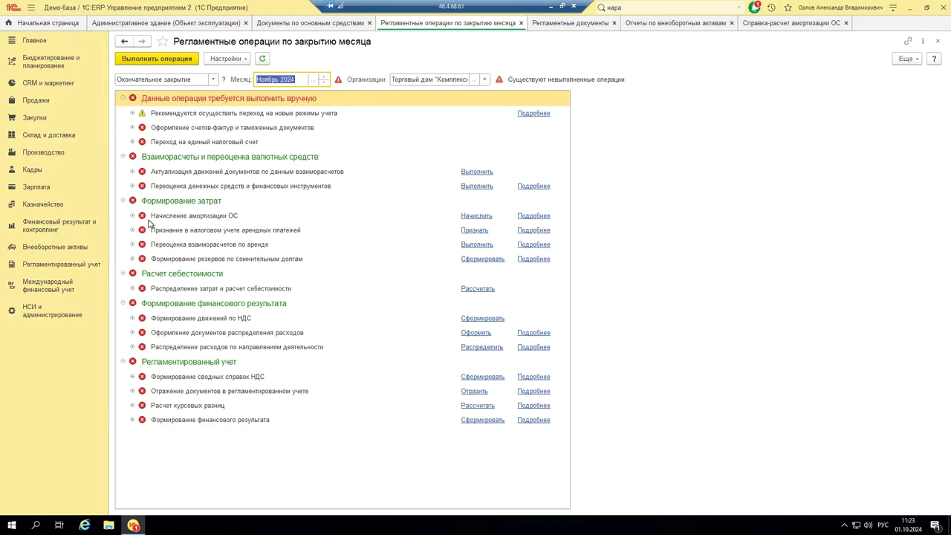
click(479, 217)
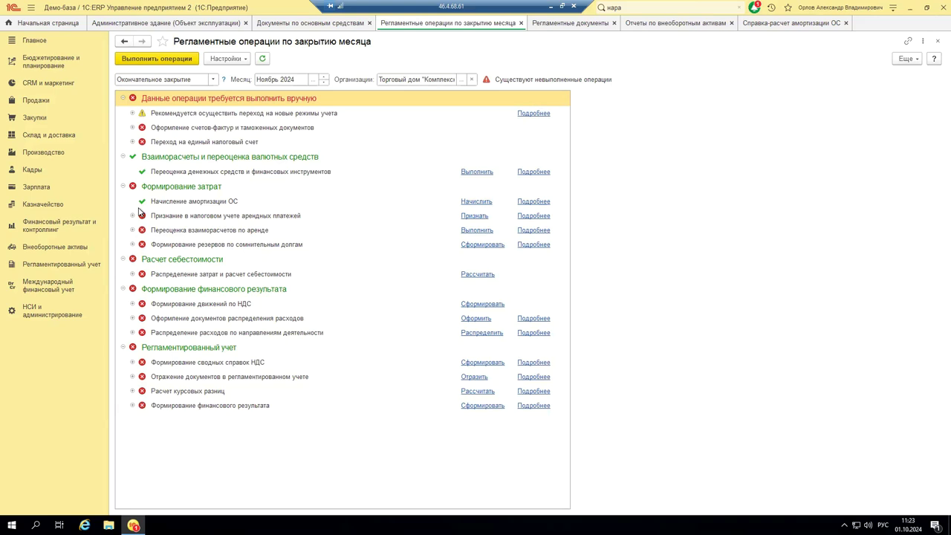
Open the Амортизация ОС document for Ноябрь 2024 from the operation's details and display its regulated accounting postings.
click(532, 204)
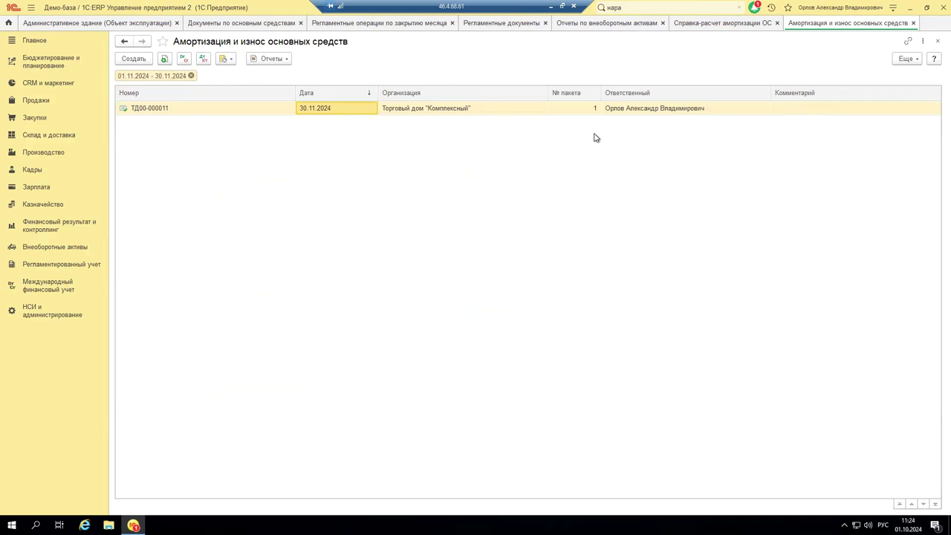
double_click(456, 108)
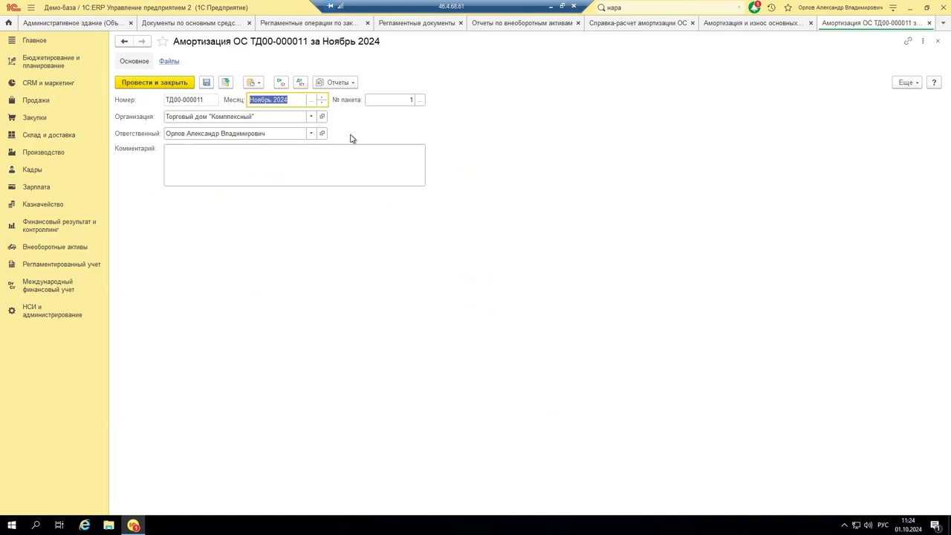
click(300, 82)
click(175, 60)
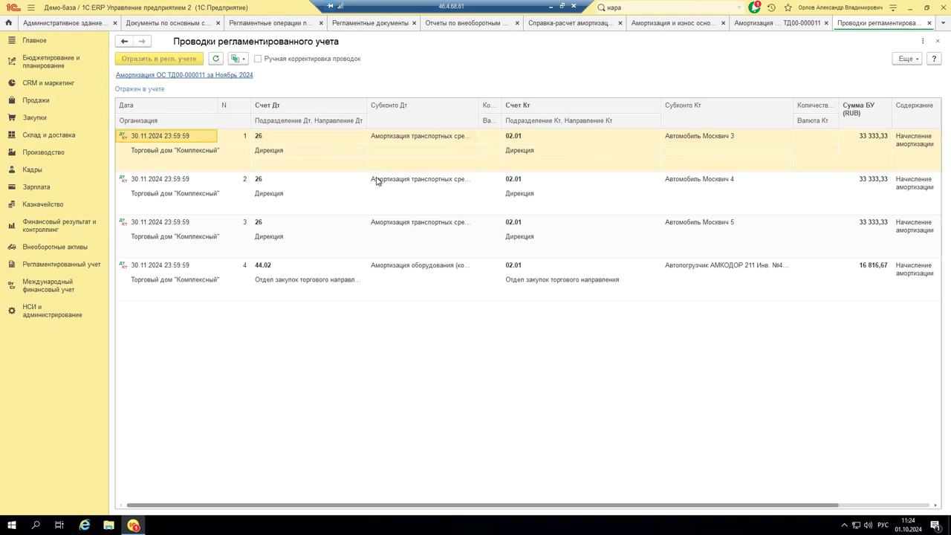
Examine the debit accounts, departments, expense items and fixed assets in the depreciation postings, and close the postings.
click(261, 136)
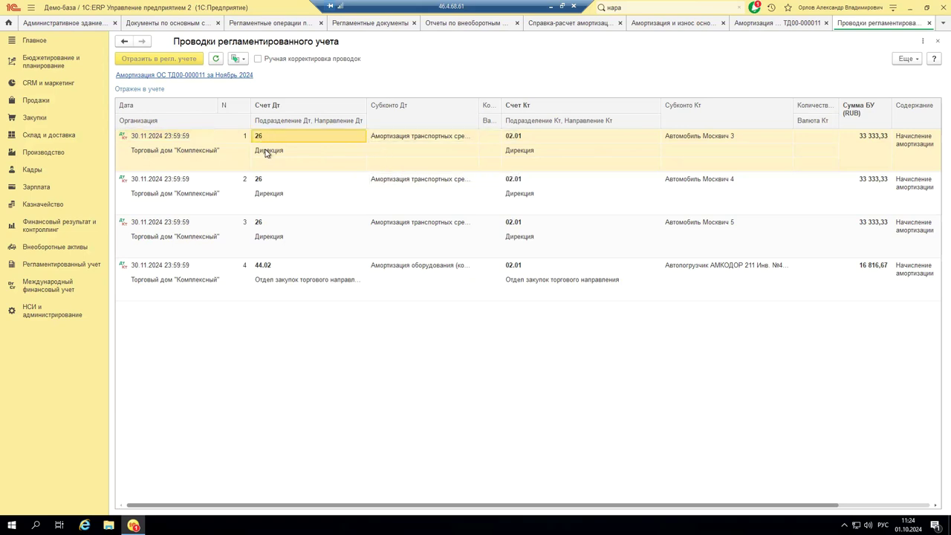
click(392, 141)
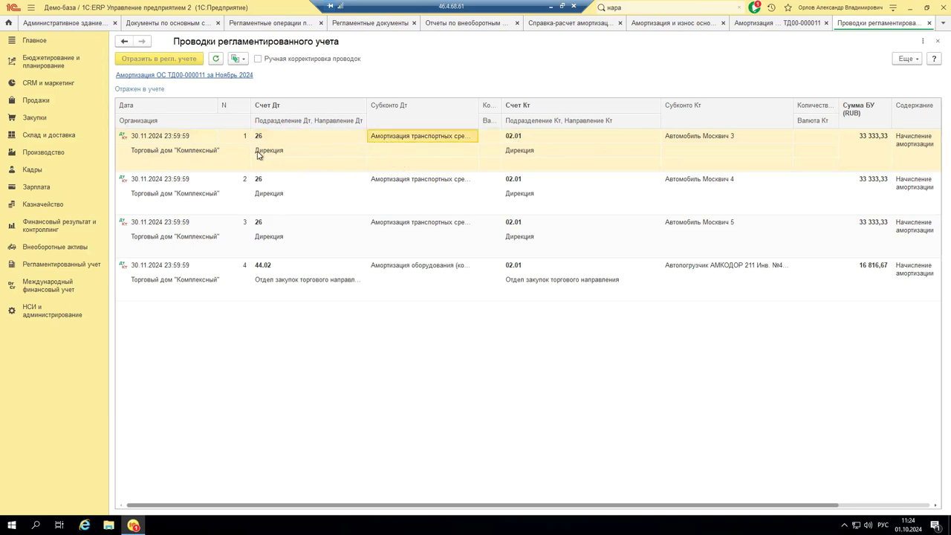
click(273, 149)
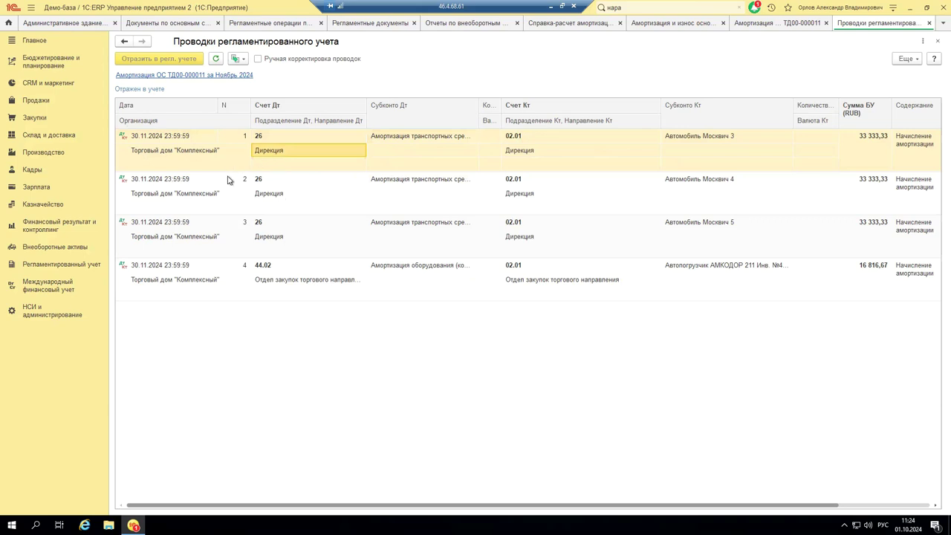
click(264, 194)
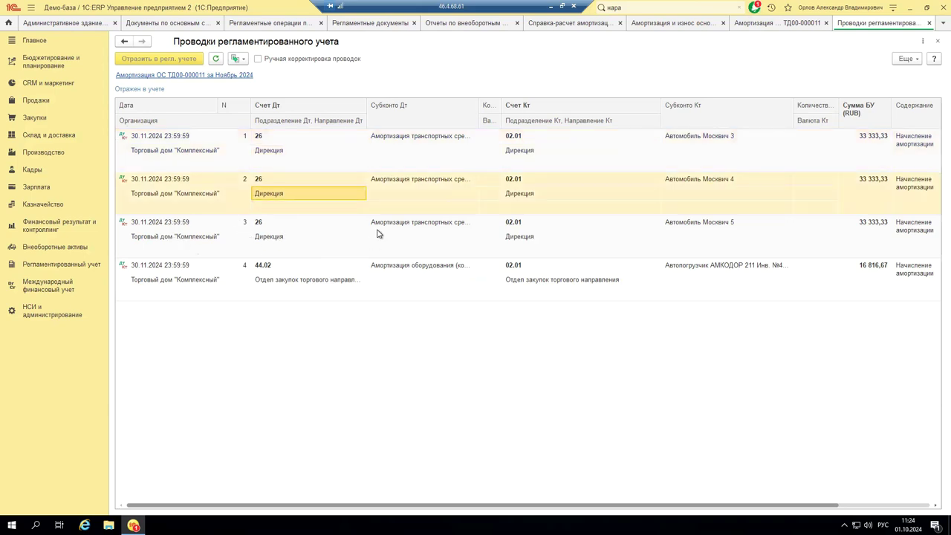
click(702, 139)
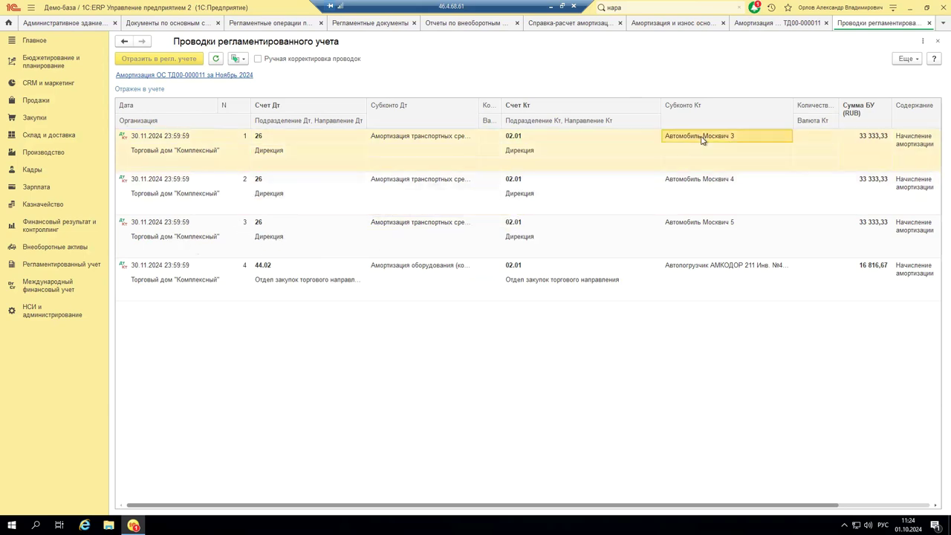
click(683, 183)
click(692, 225)
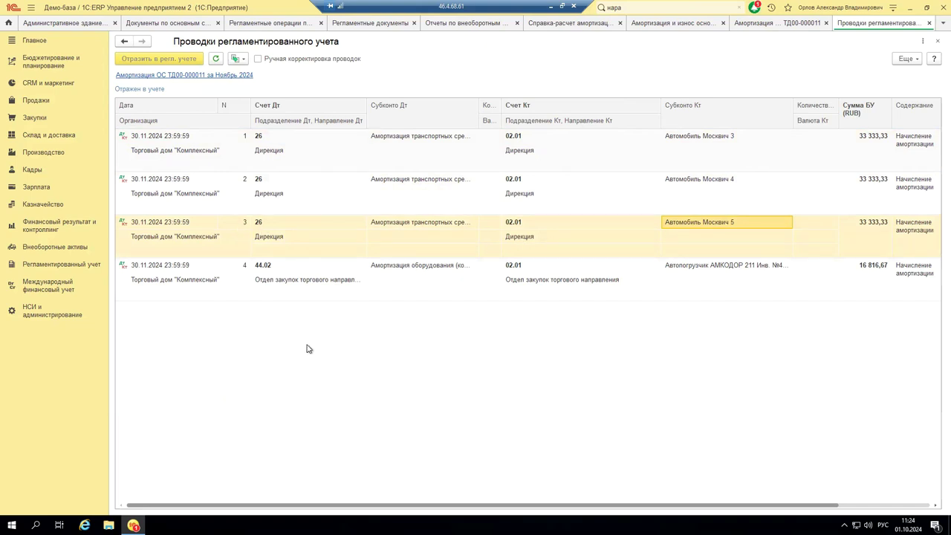
click(752, 270)
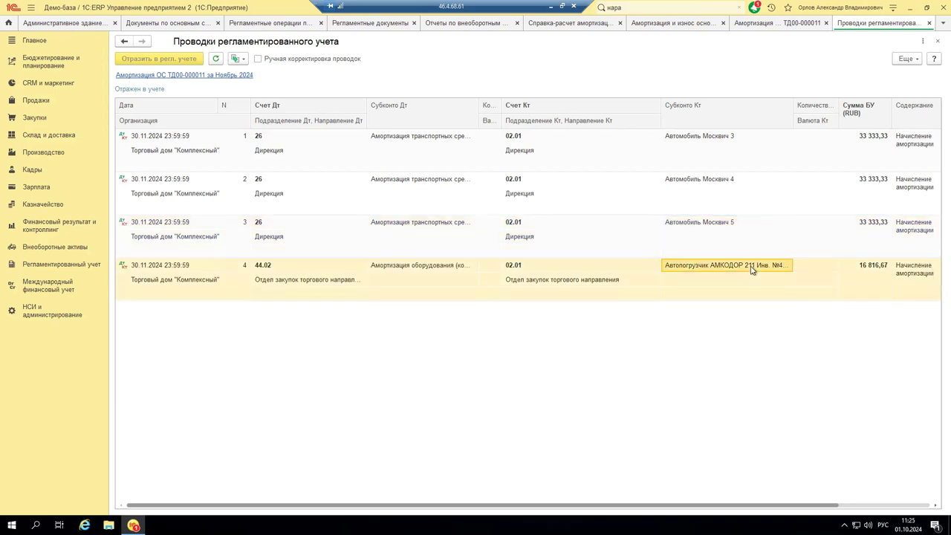
click(259, 268)
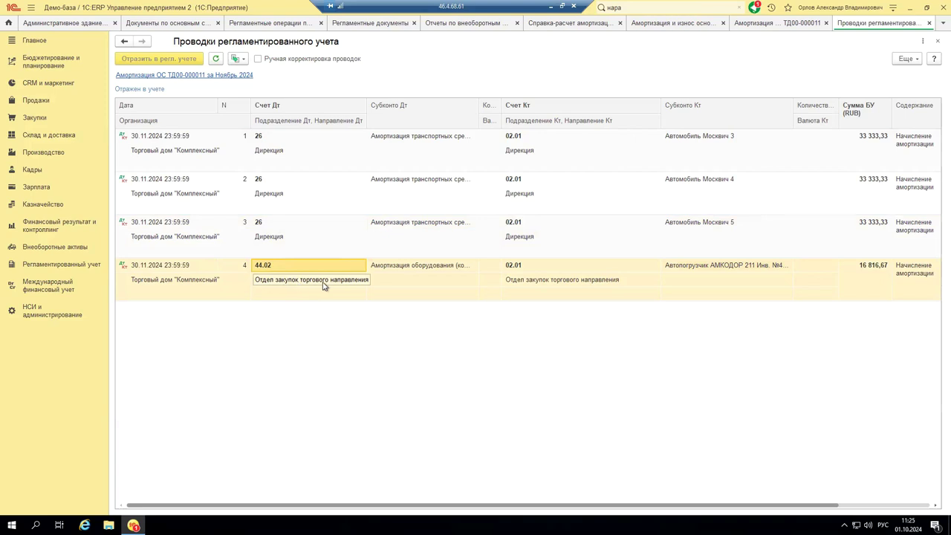
click(928, 23)
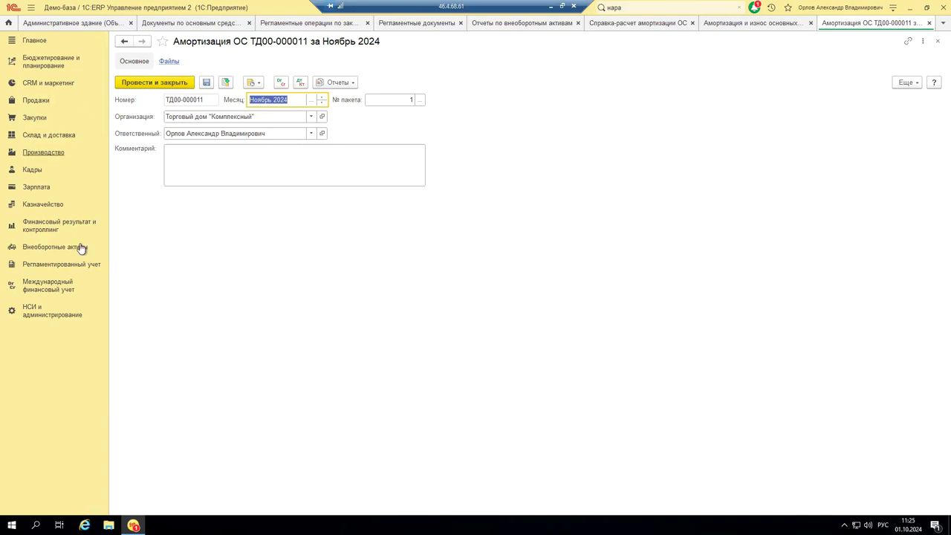
Open the Регламентные документы list, remove its type filter and filter it by the organization Торговый дом "Комплексный".
click(35, 230)
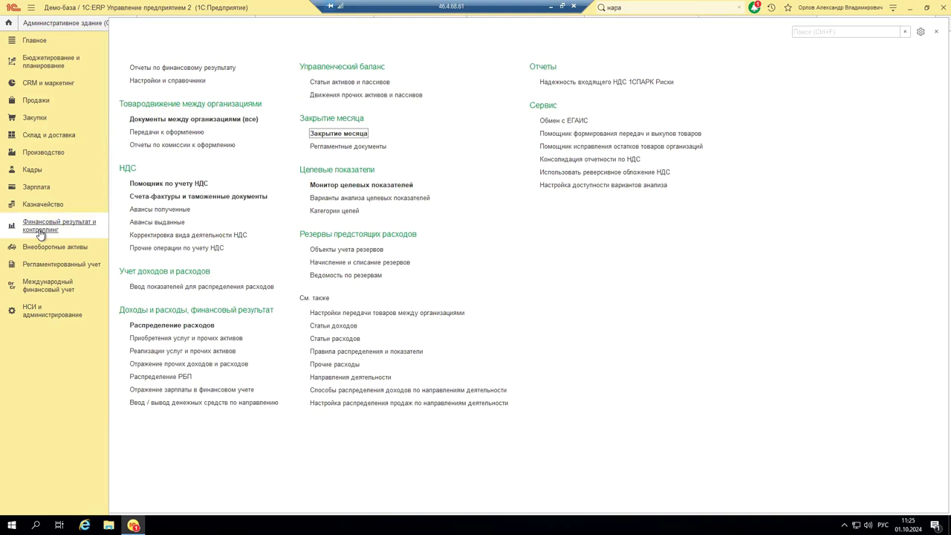
click(369, 147)
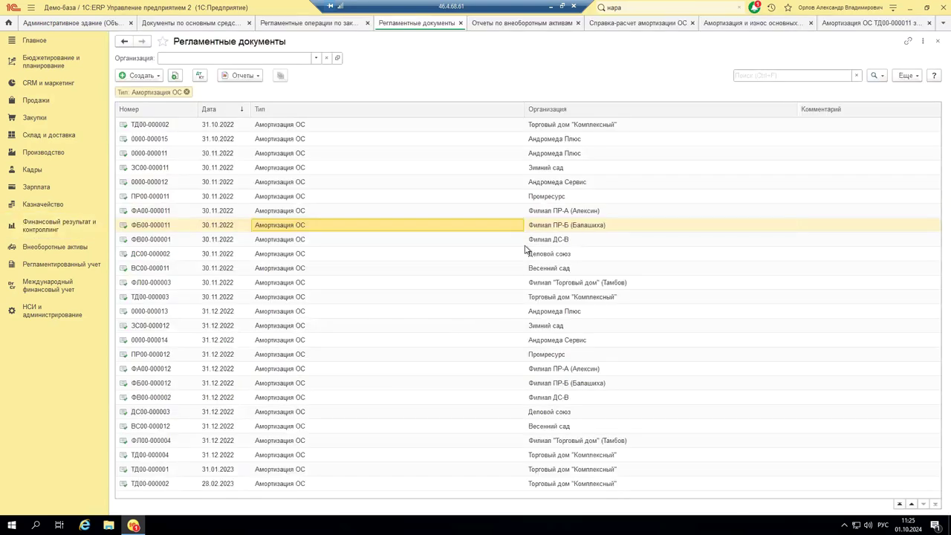
click(186, 93)
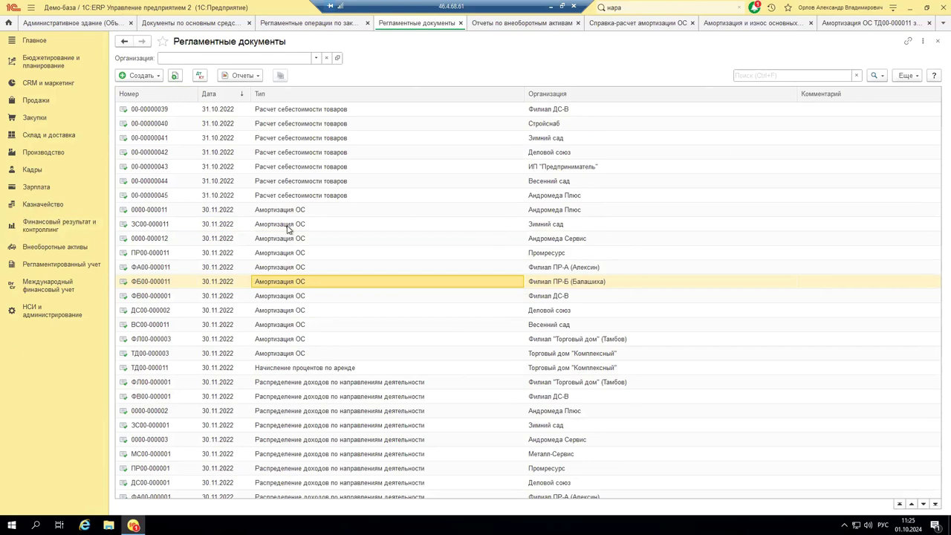
scroll(288, 228, down, 6)
scroll(257, 229, up, 6)
click(316, 57)
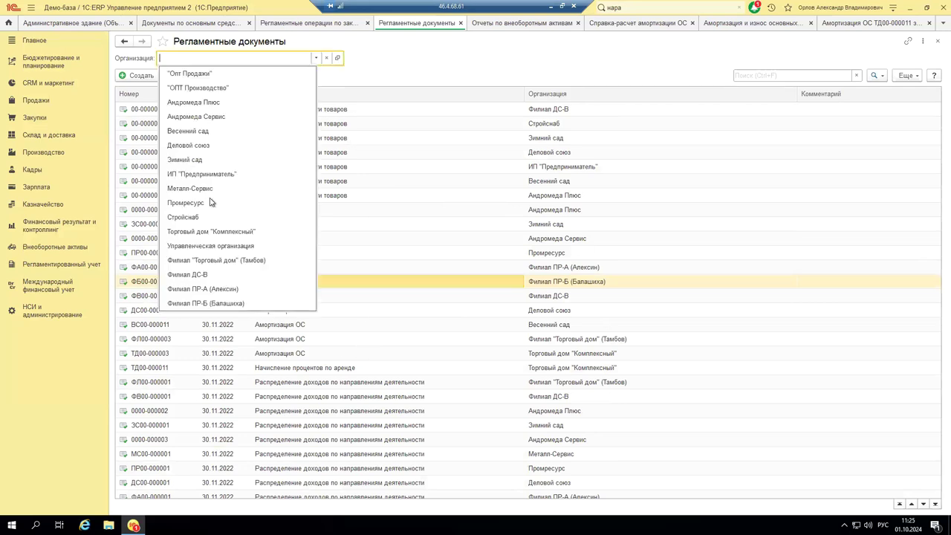
click(208, 233)
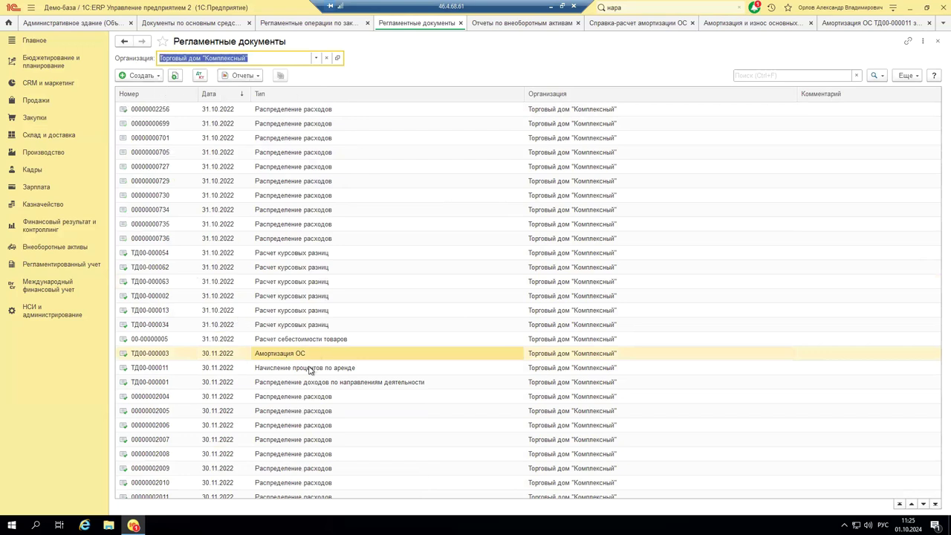
Filter the Регламентные документы list by type Амортизация ОС, and view and close the document dated 30.11.2024.
right_click(298, 315)
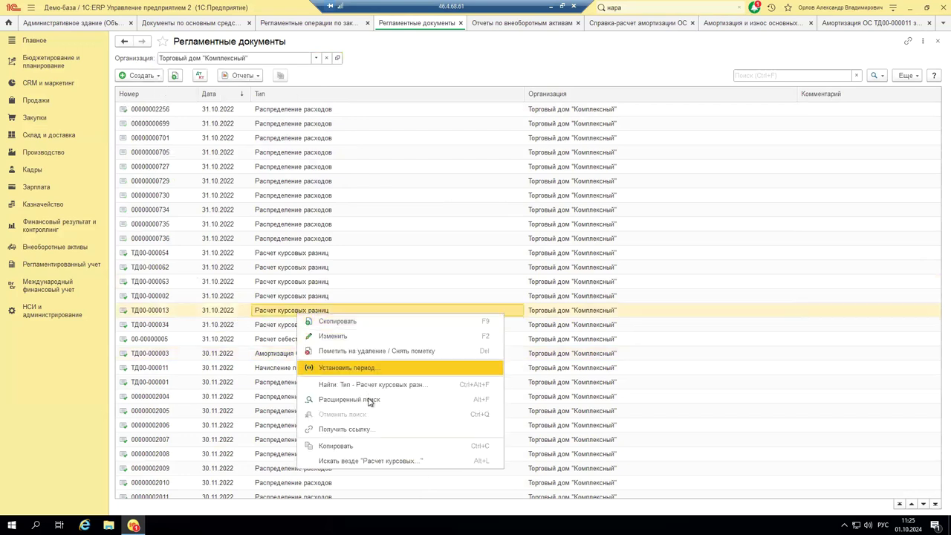
click(369, 397)
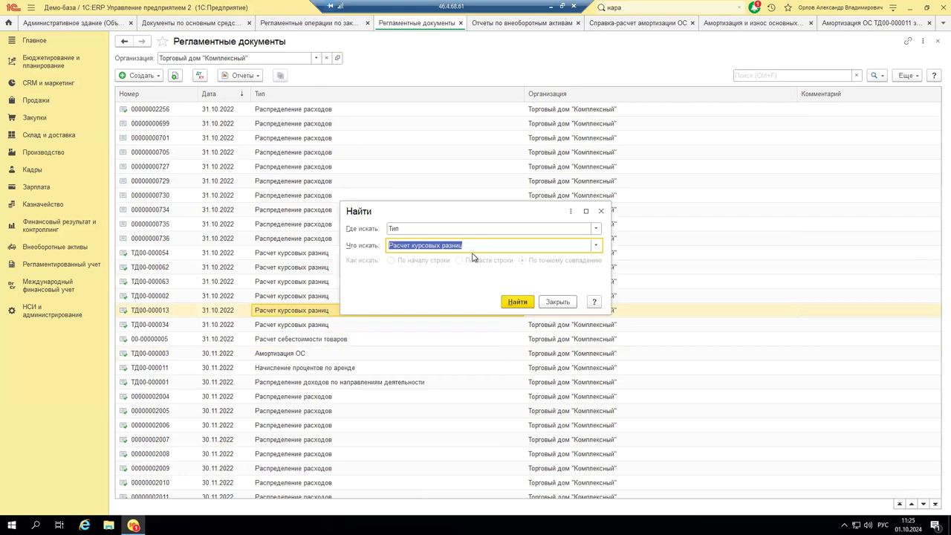
click(595, 245)
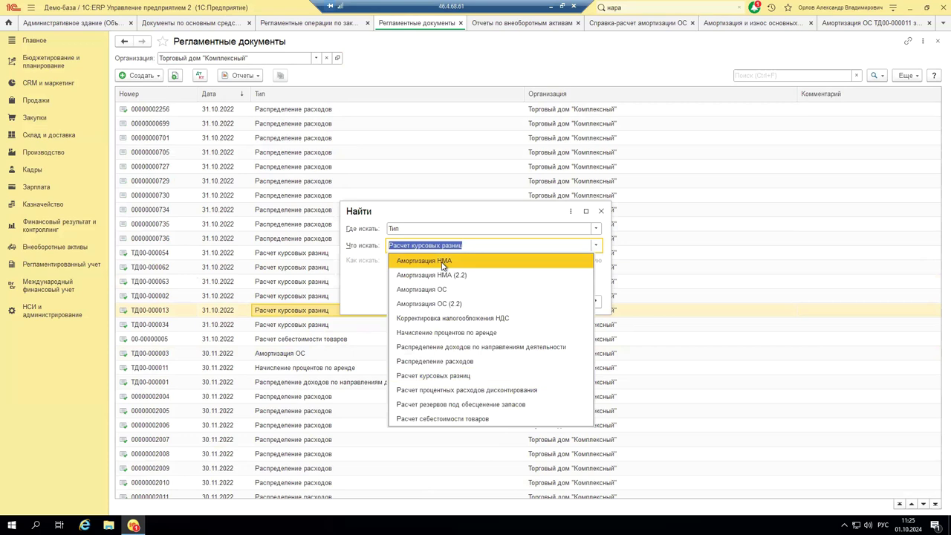
click(423, 290)
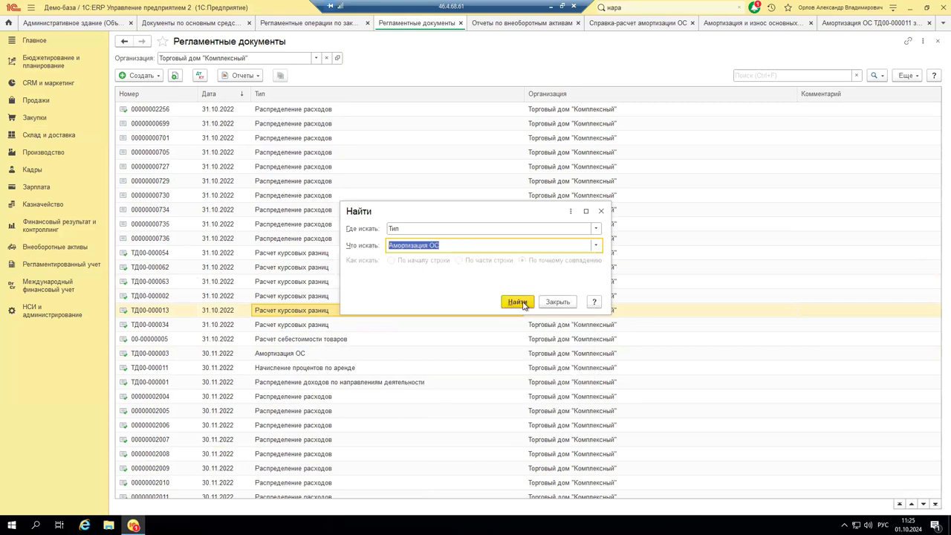
click(518, 302)
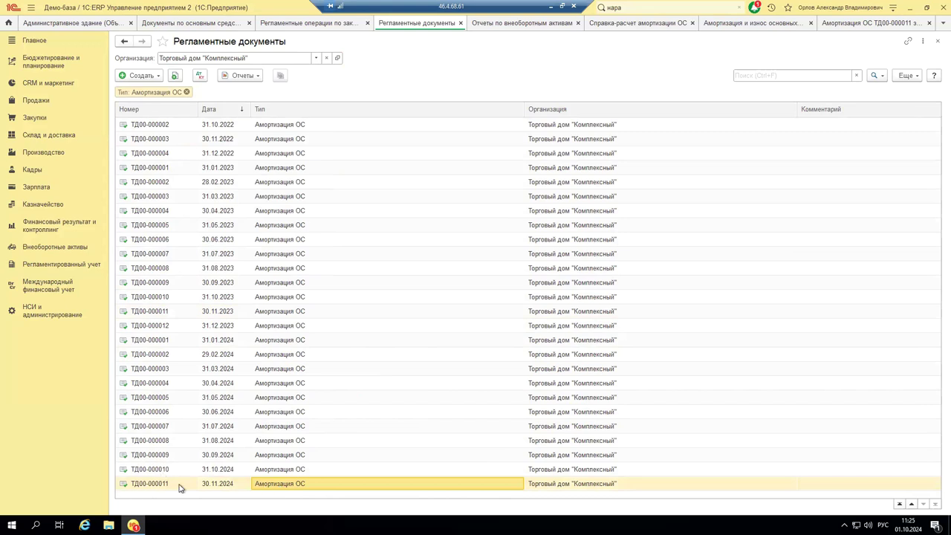
double_click(293, 485)
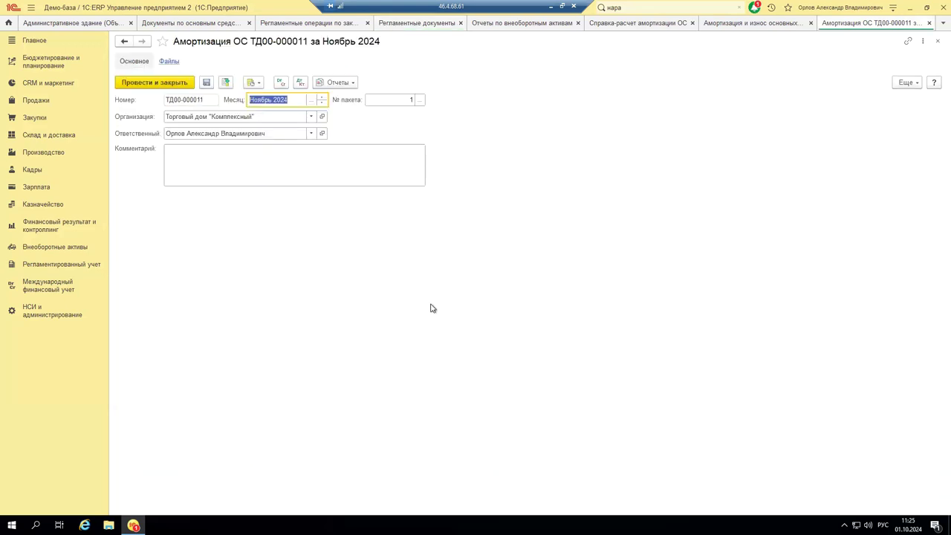
click(928, 23)
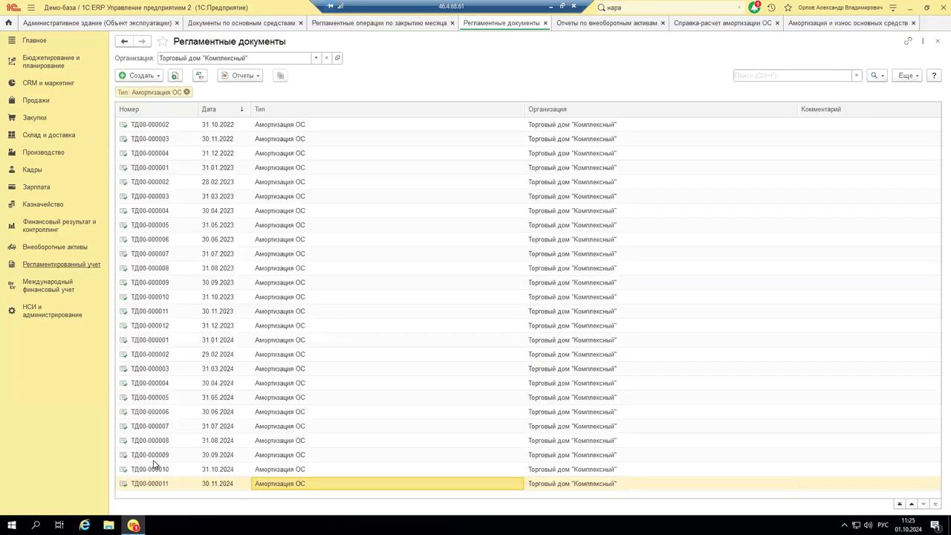
Create a new Амортизация ОС document from the Регламентные документы list and set its month to Декабрь 2024.
click(137, 78)
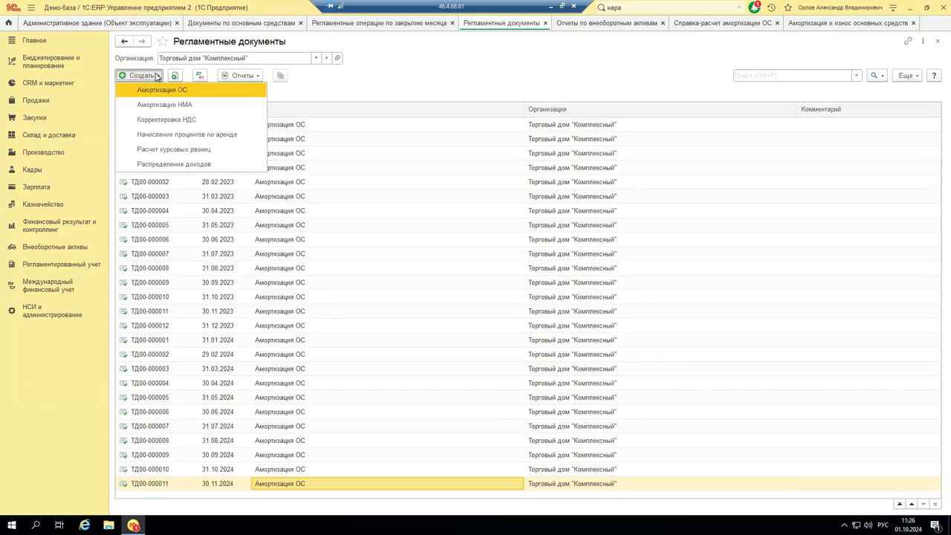
click(158, 89)
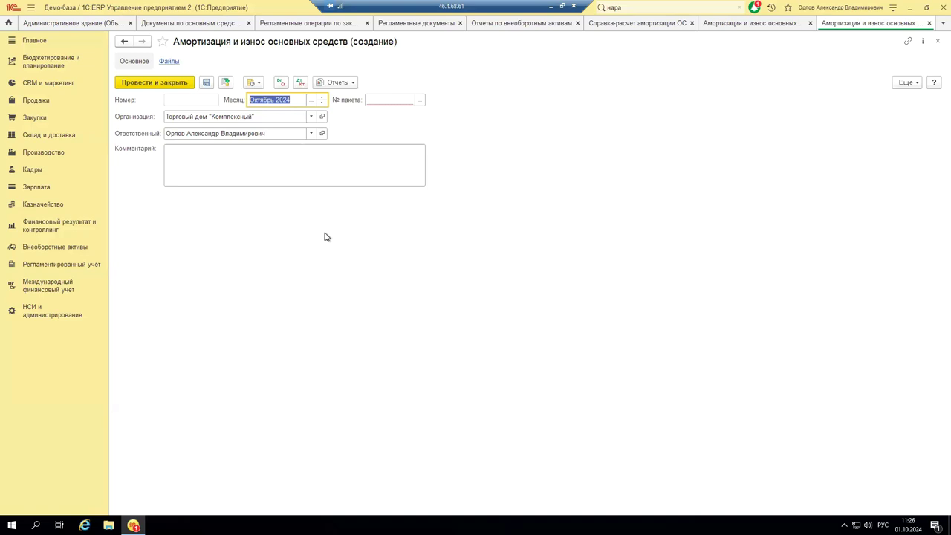
click(420, 99)
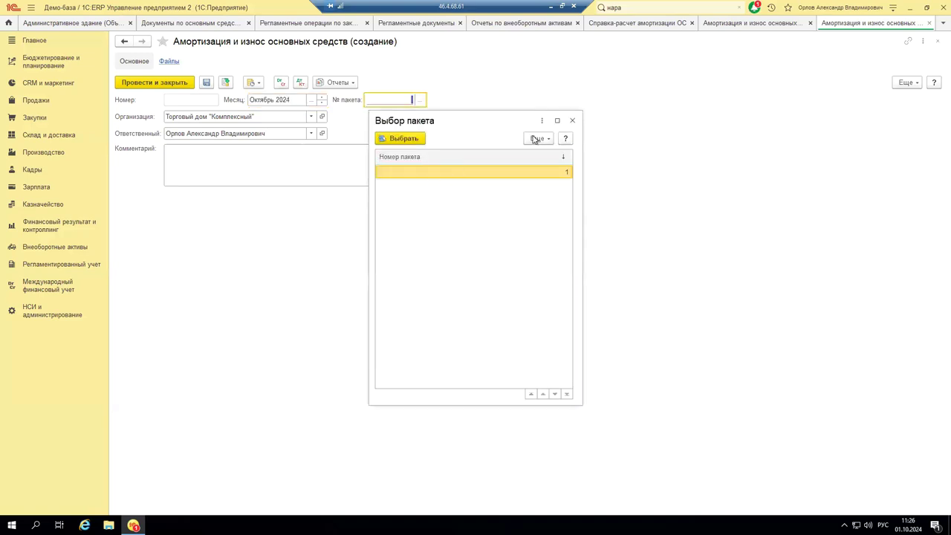
click(573, 120)
click(323, 97)
click(322, 98)
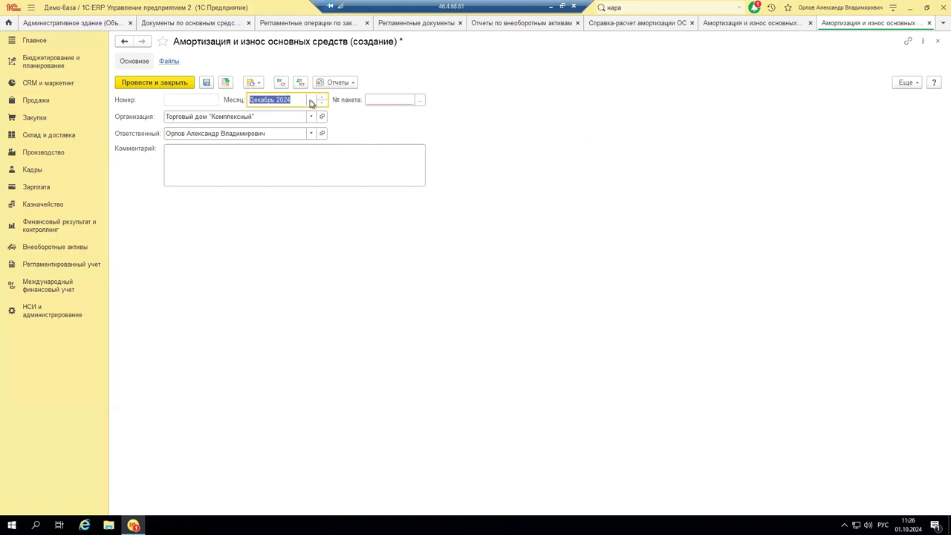
Set the № пакета of the new depreciation document to 1 from the package selection.
key(Tab)
key(F4)
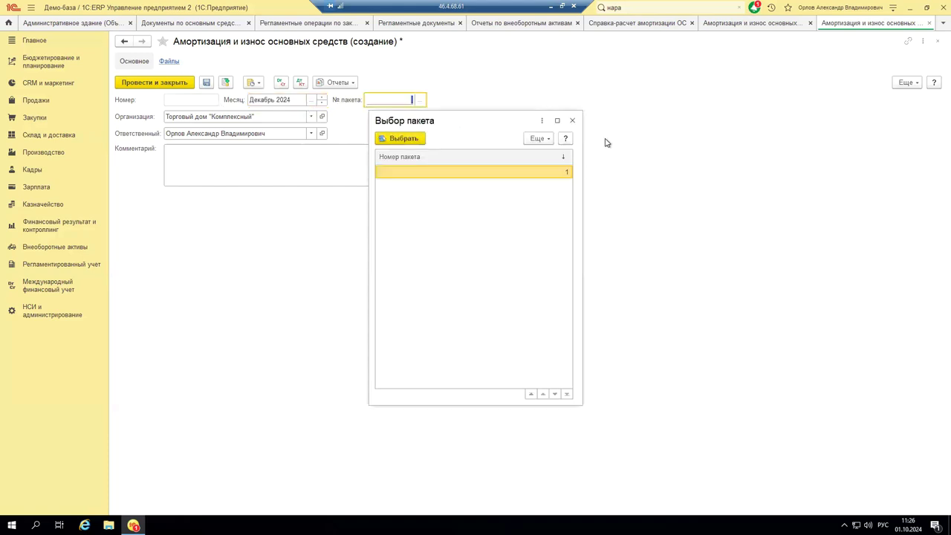
double_click(541, 172)
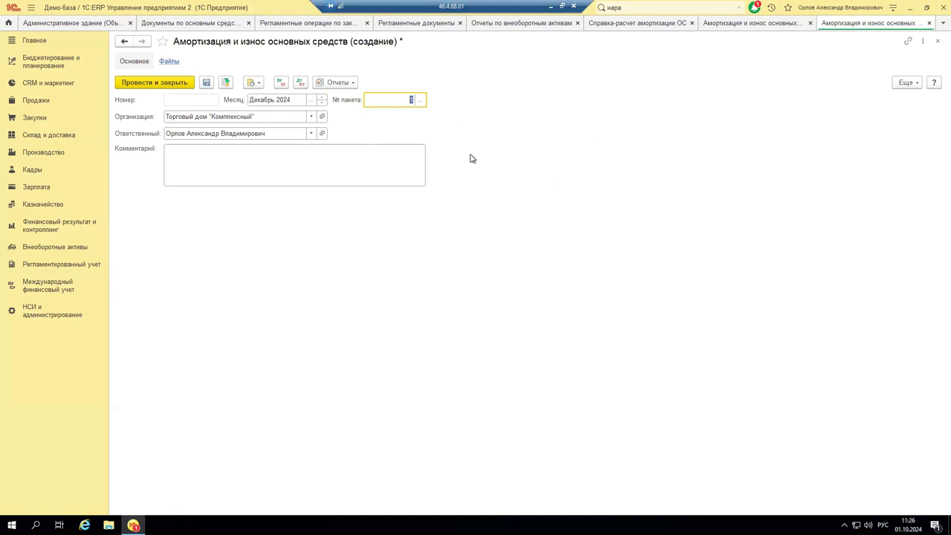
click(420, 99)
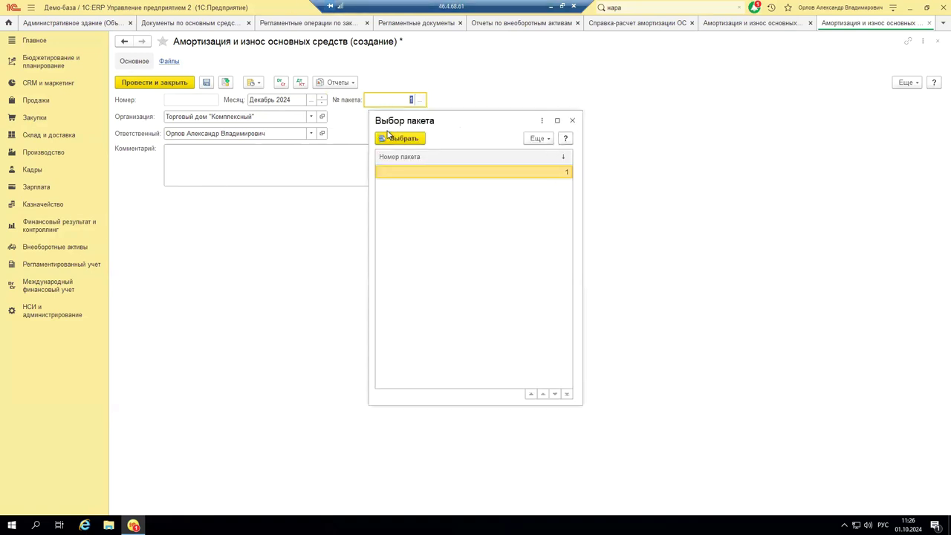
double_click(429, 173)
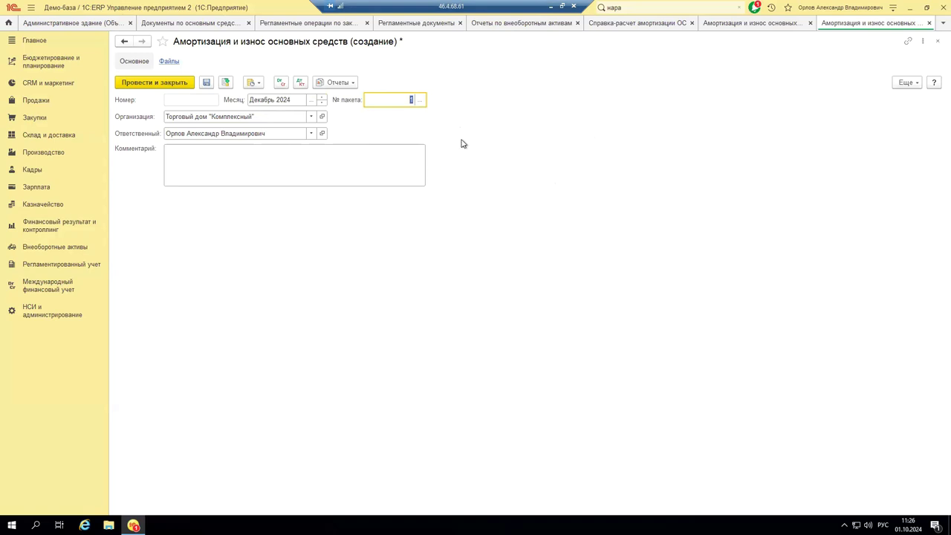
Post the Декабрь 2024 depreciation document, view its regulated accounting postings, and return to the Регламентные документы list.
click(226, 86)
click(296, 83)
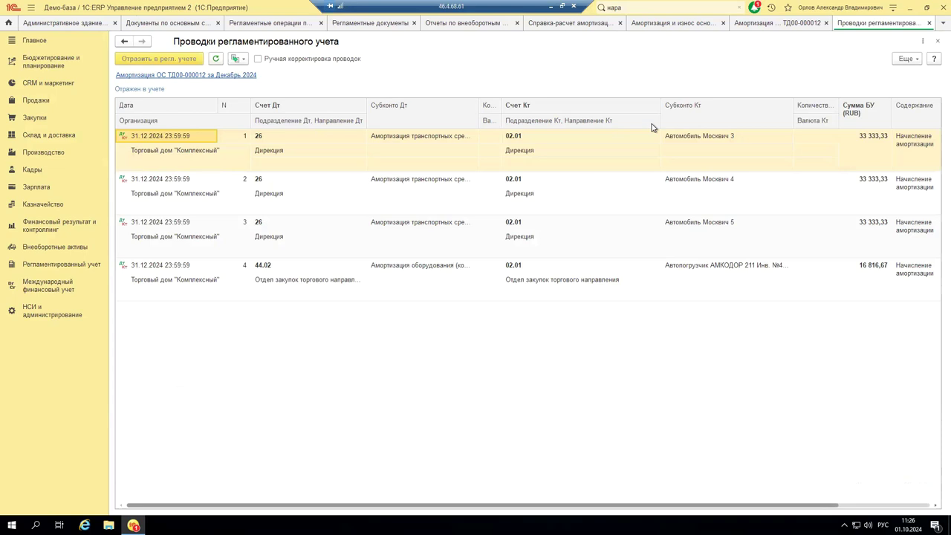
click(362, 24)
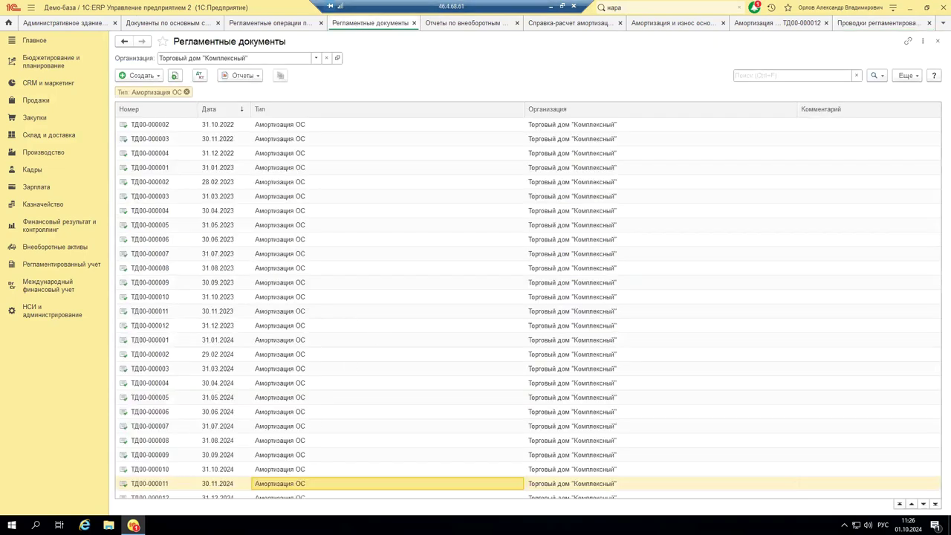
View the Амортизация ОС document for Ноябрь 2024 from the list and close it.
double_click(361, 484)
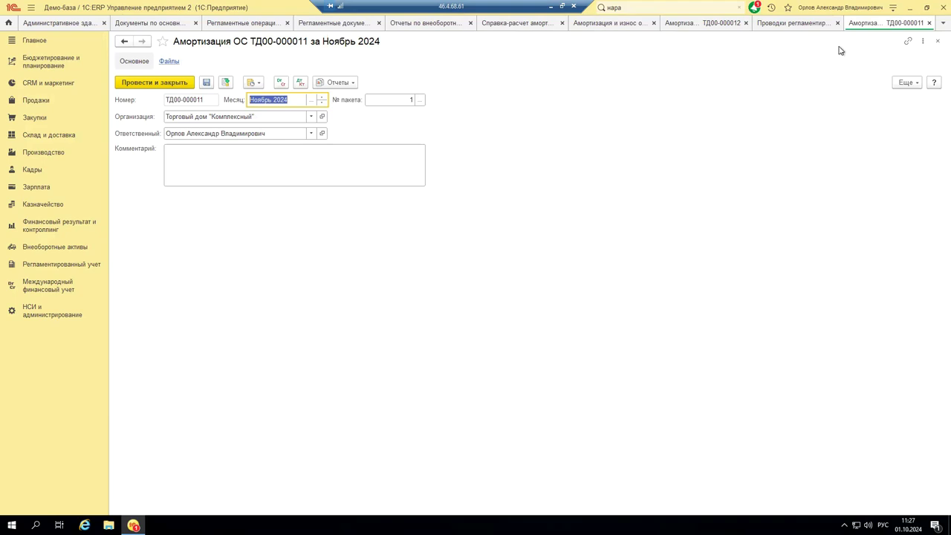
click(928, 23)
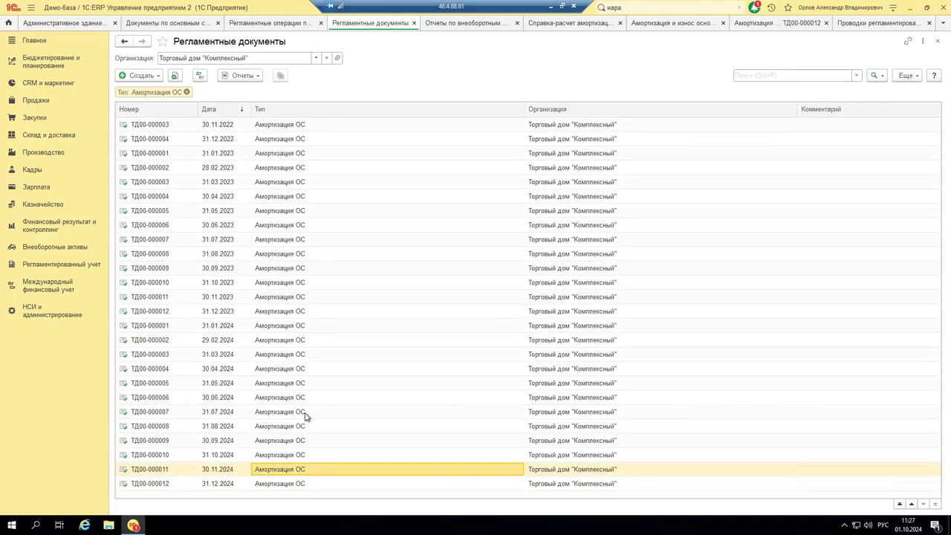
double_click(291, 471)
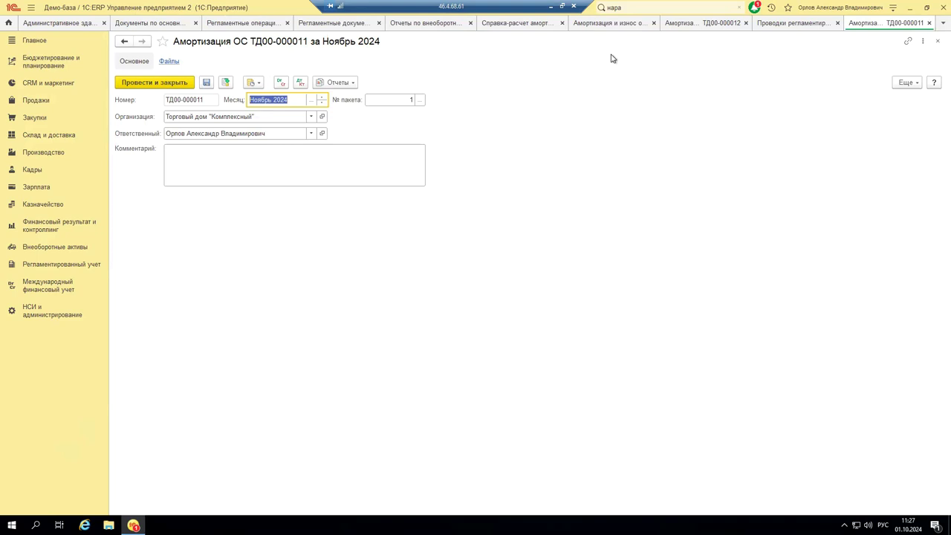
click(928, 23)
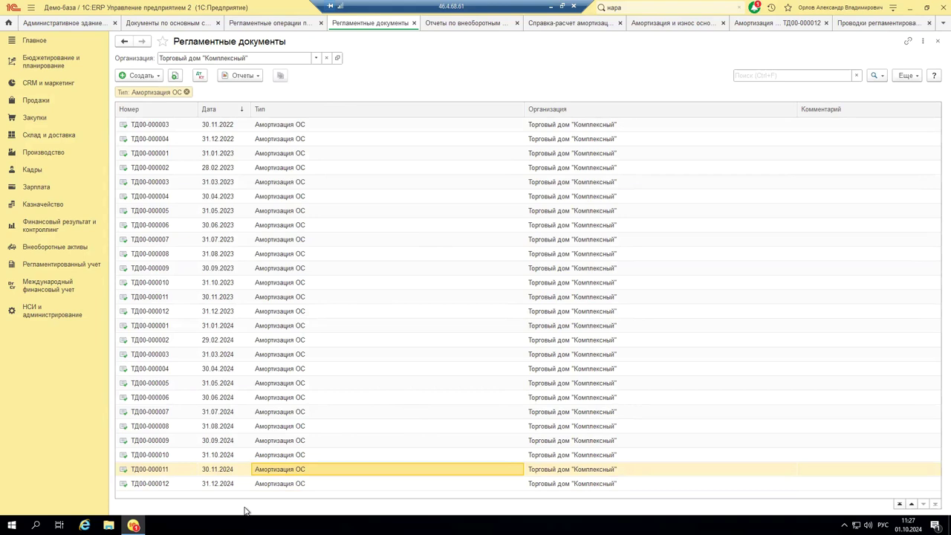
Reopen the Ноябрь 2024 depreciation document and generate its Справка-расчет амортизации report.
double_click(288, 472)
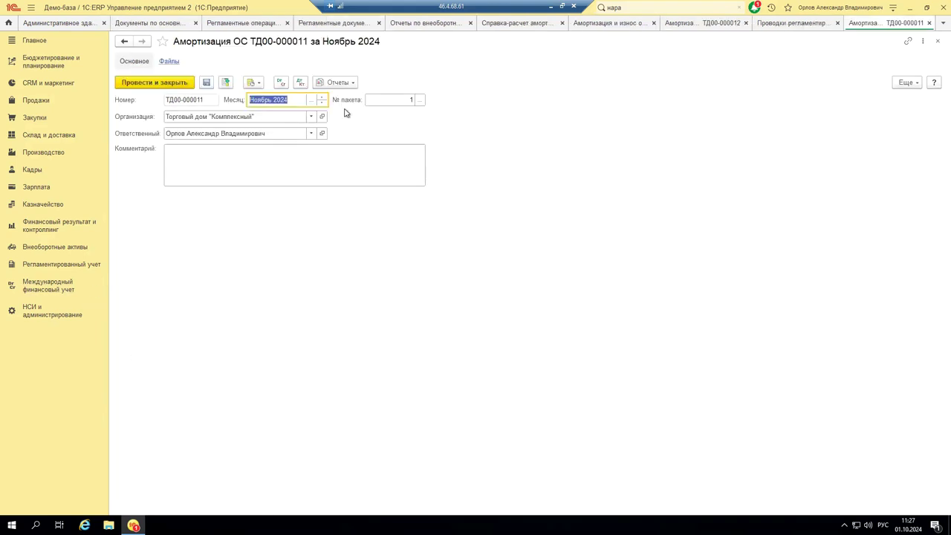
click(336, 83)
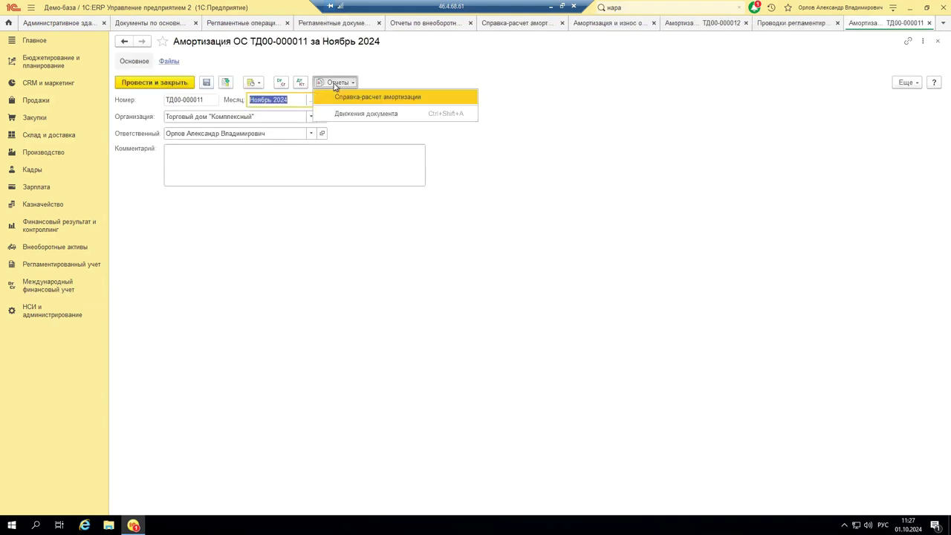
click(426, 101)
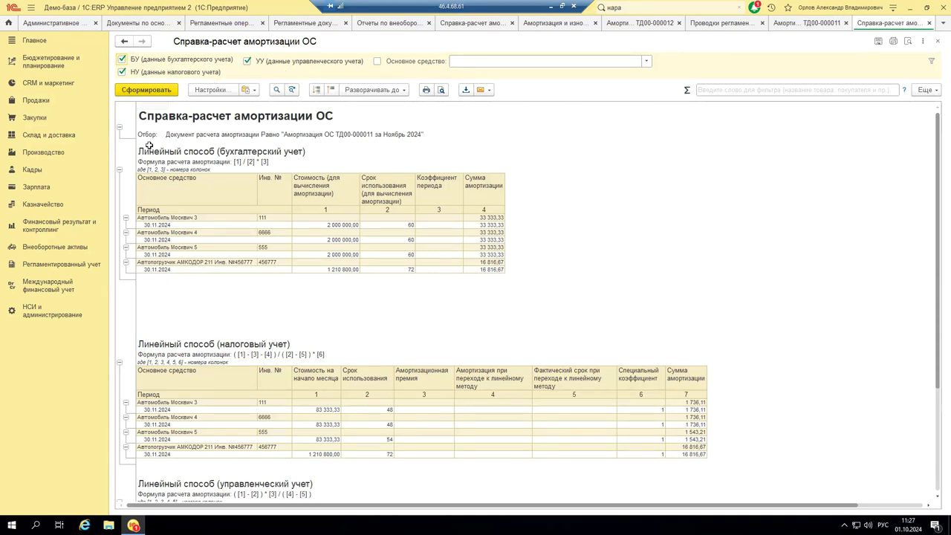
Open a separate Справка-расчет амортизации ОС report from Отчеты по внеоборотным активам.
click(59, 249)
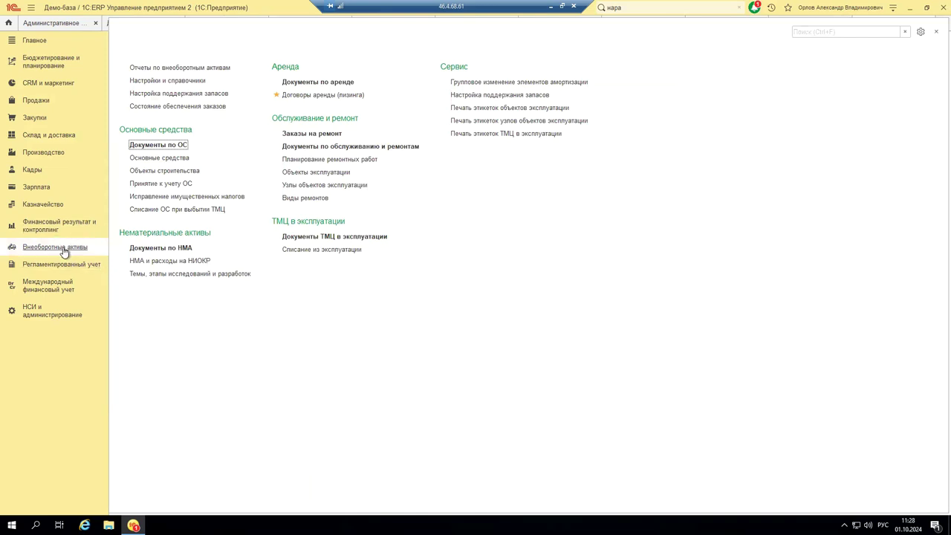
click(187, 68)
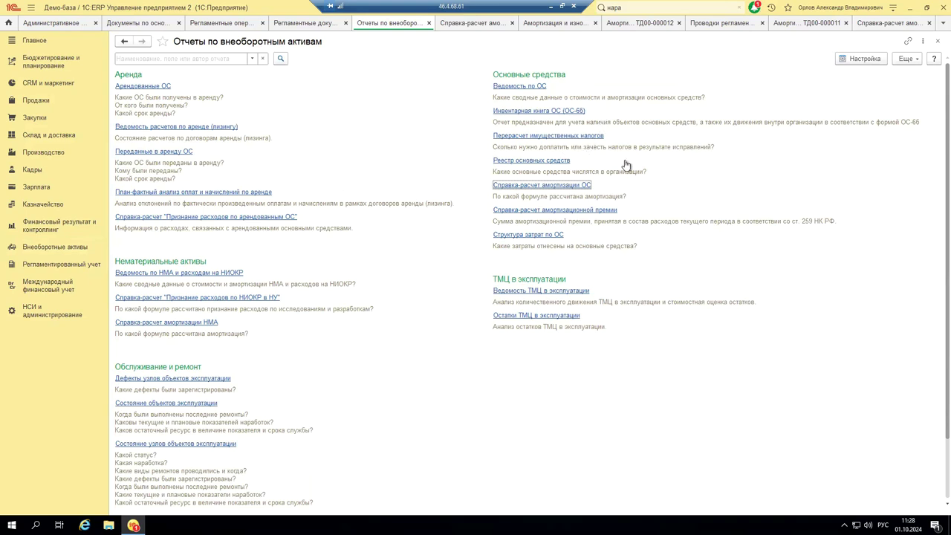
click(551, 185)
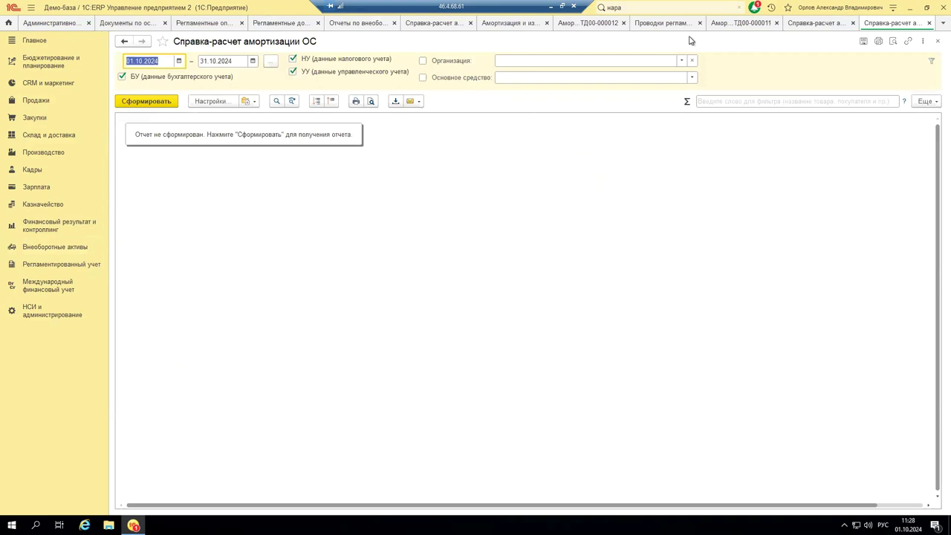
Try adding an Организация filter in the extended settings of the Ноябрь 2024 document's depreciation report, and close the settings without saving changes.
click(808, 27)
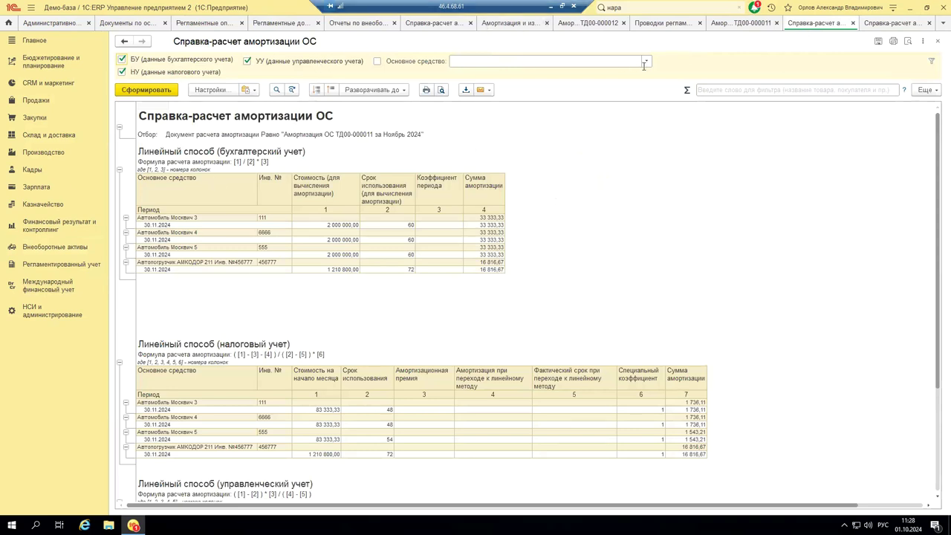
click(189, 92)
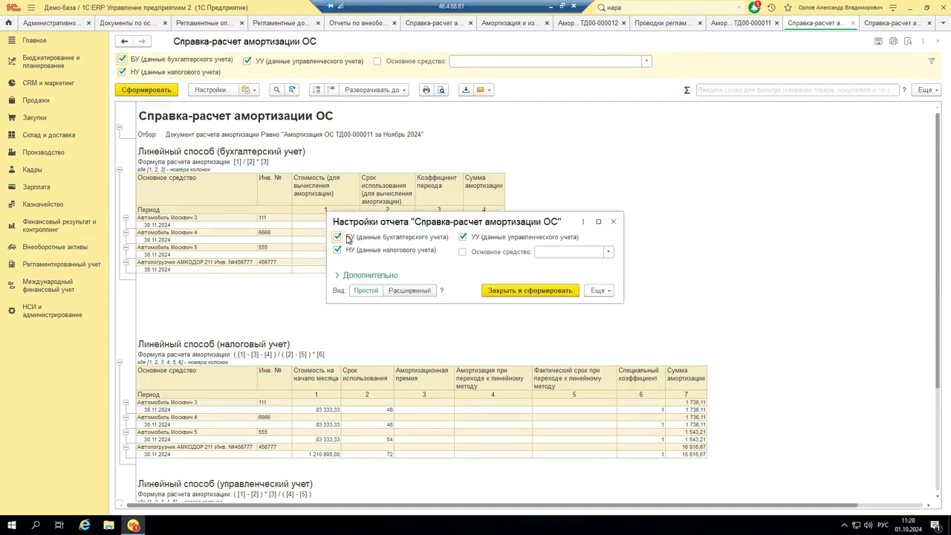
click(407, 291)
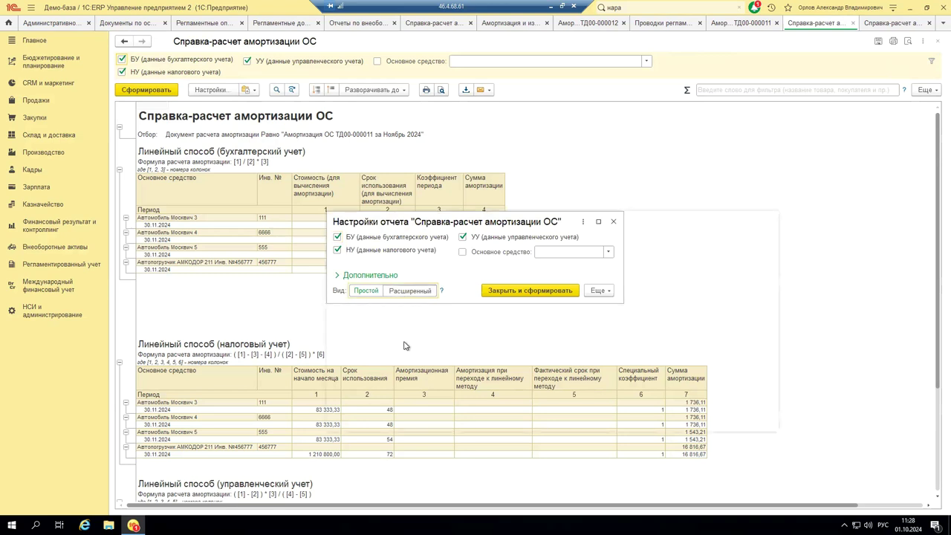
scroll(389, 340, down, 1)
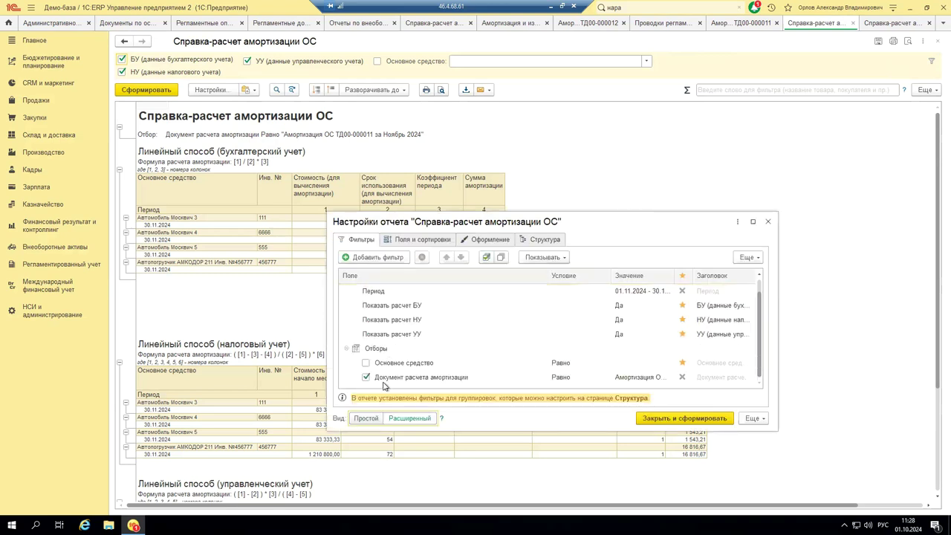
click(376, 349)
click(373, 257)
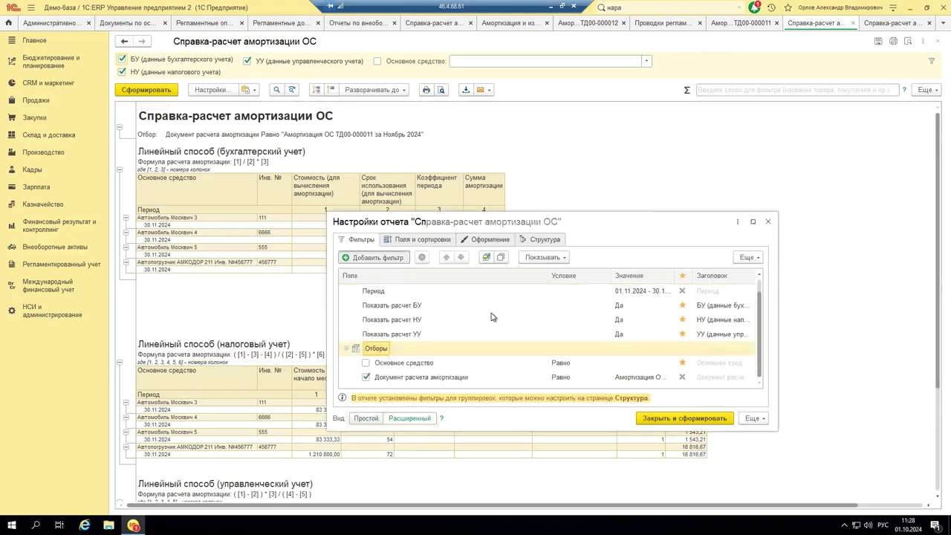
scroll(457, 289, down, 10)
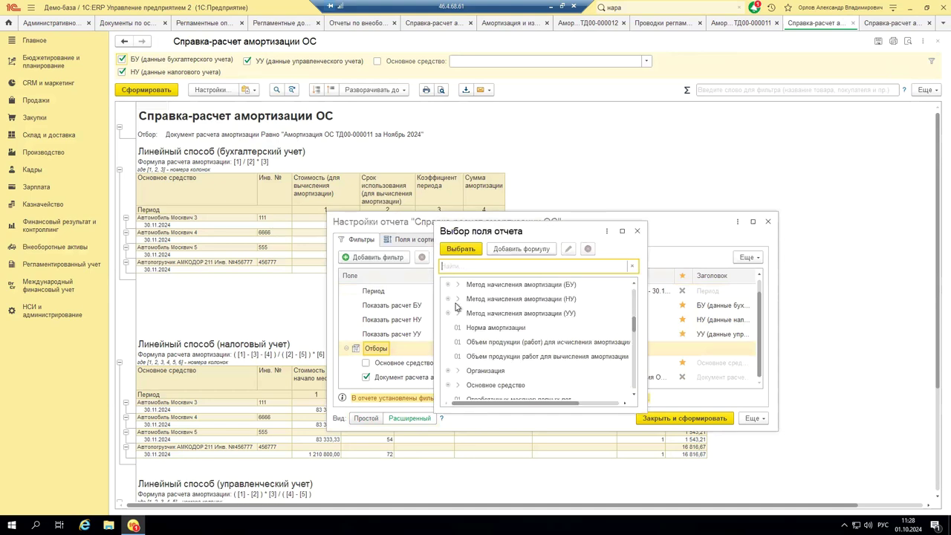
scroll(457, 307, up, 1)
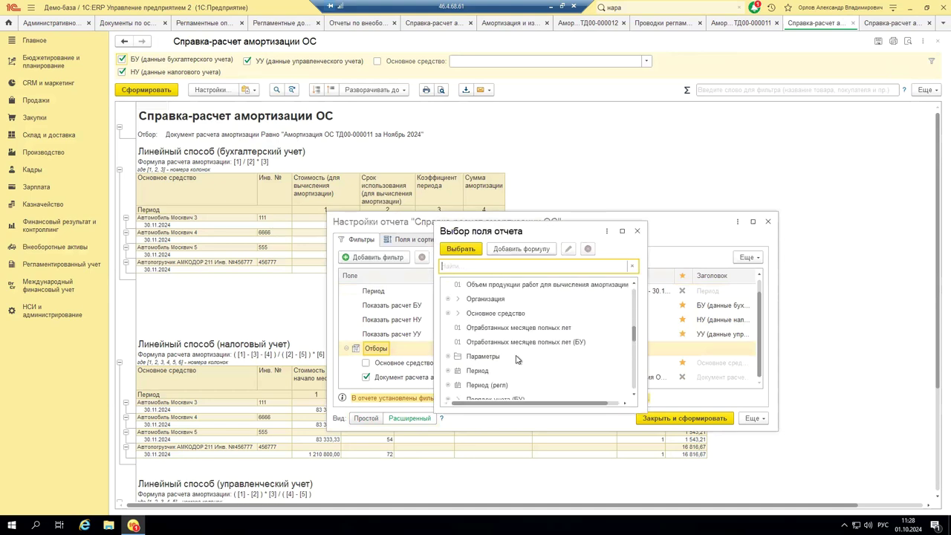
double_click(490, 299)
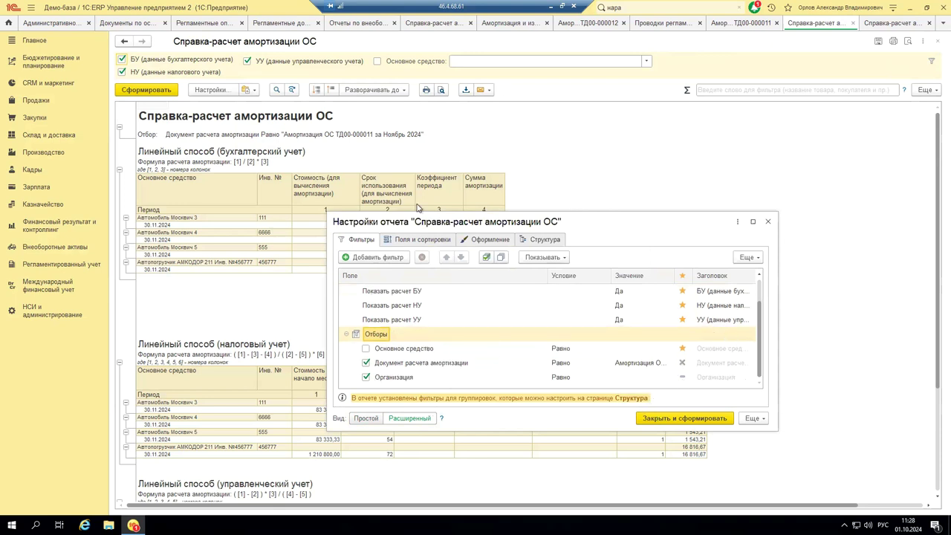
click(768, 221)
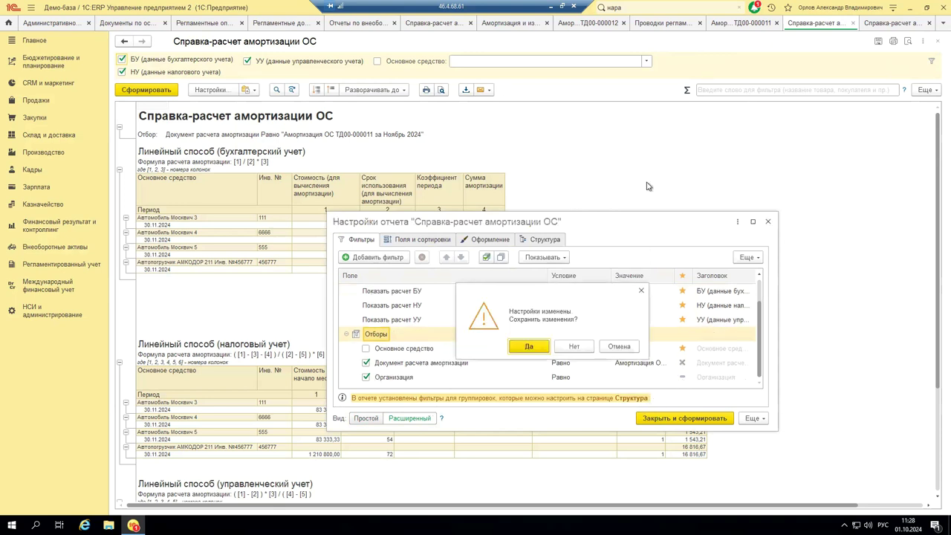
click(577, 346)
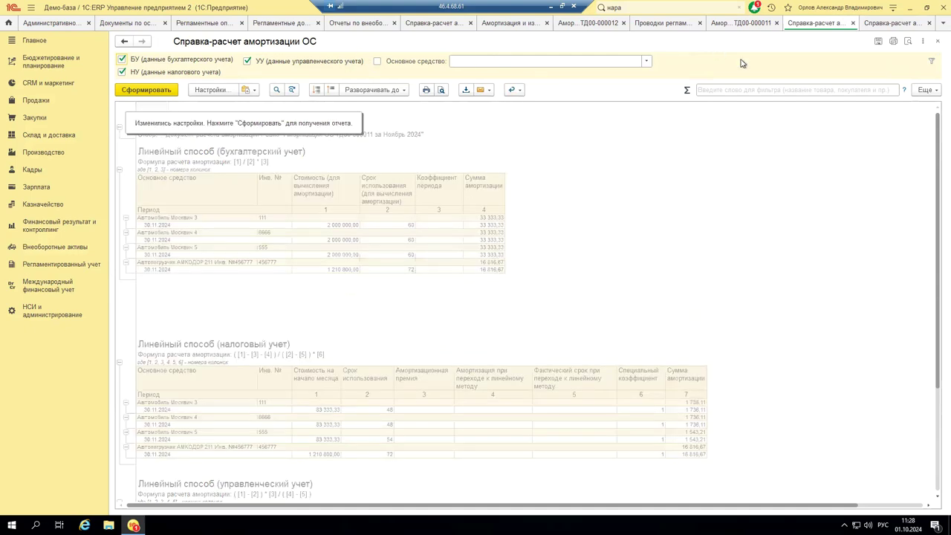
Filter the standalone Справка-расчет амортизации ОС report by organization Торговый дом "Комплексный" and generate it for 01.10.2024–31.10.2024.
click(895, 23)
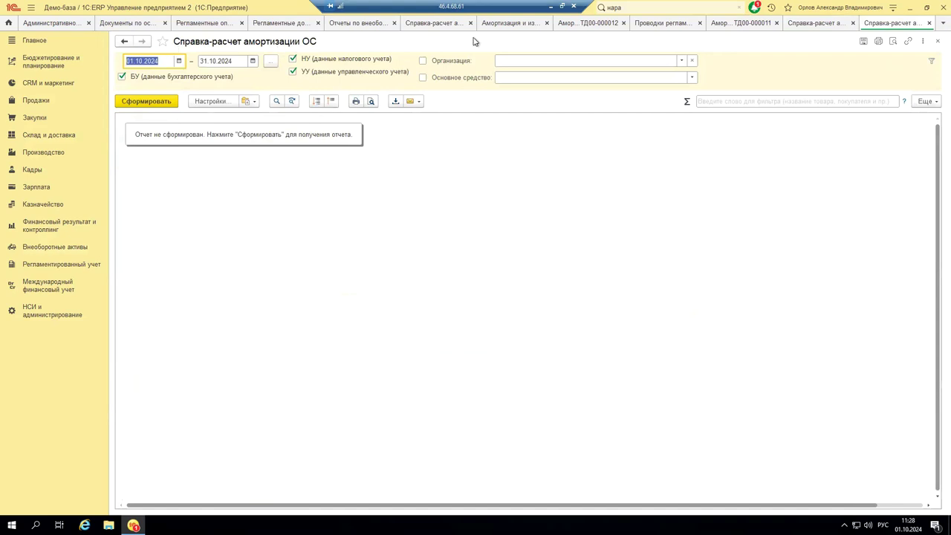
click(681, 62)
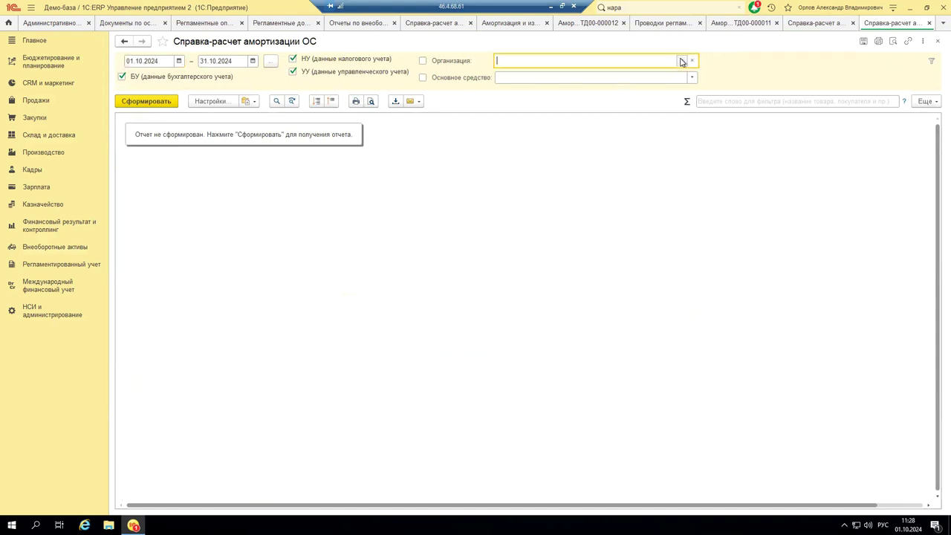
click(520, 121)
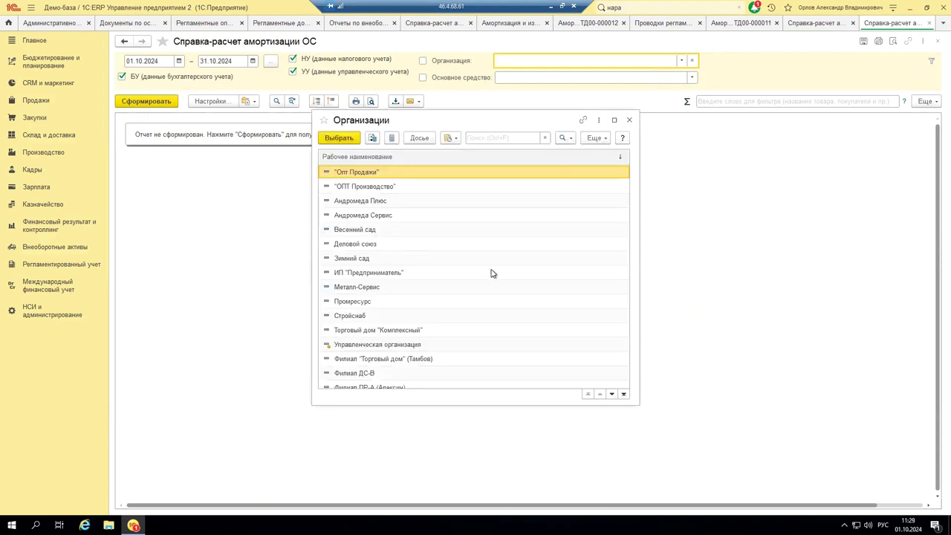
click(372, 290)
scroll(376, 290, down, 1)
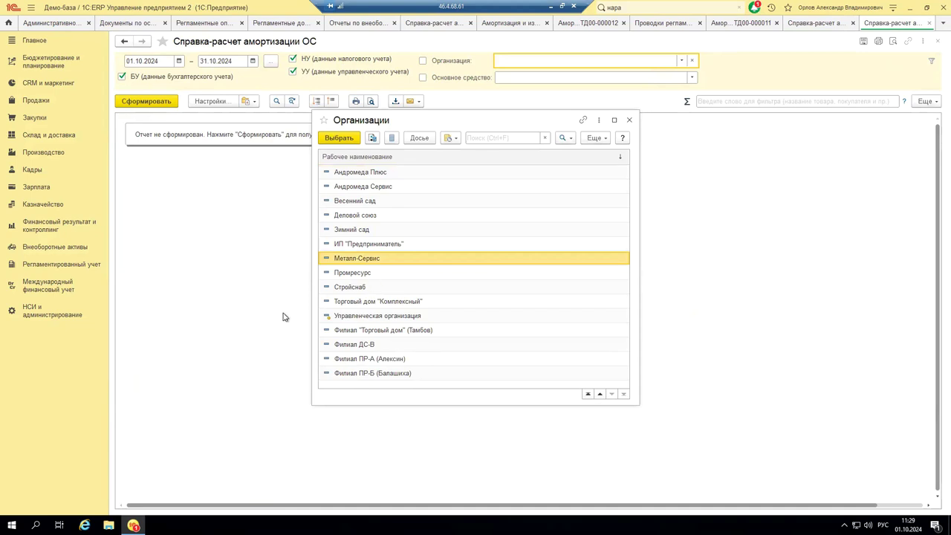
double_click(370, 304)
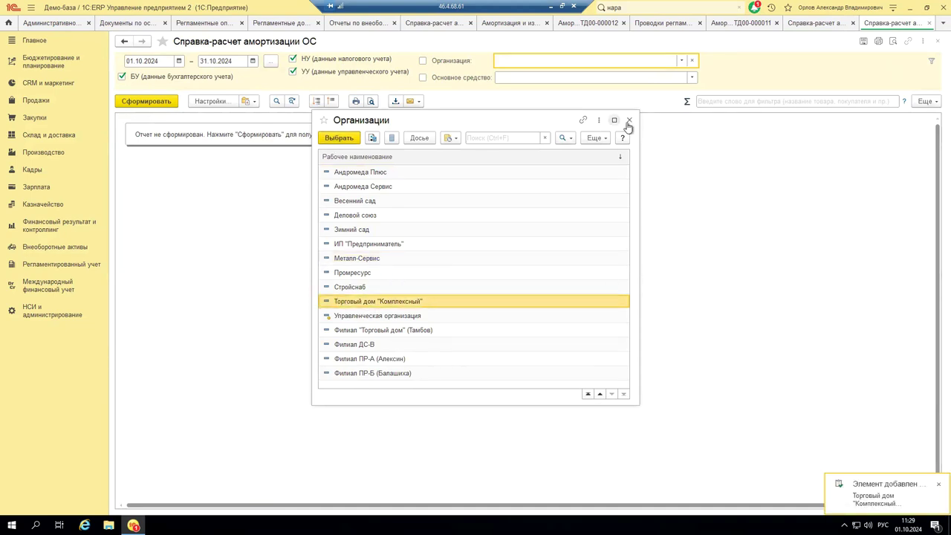
key(Escape)
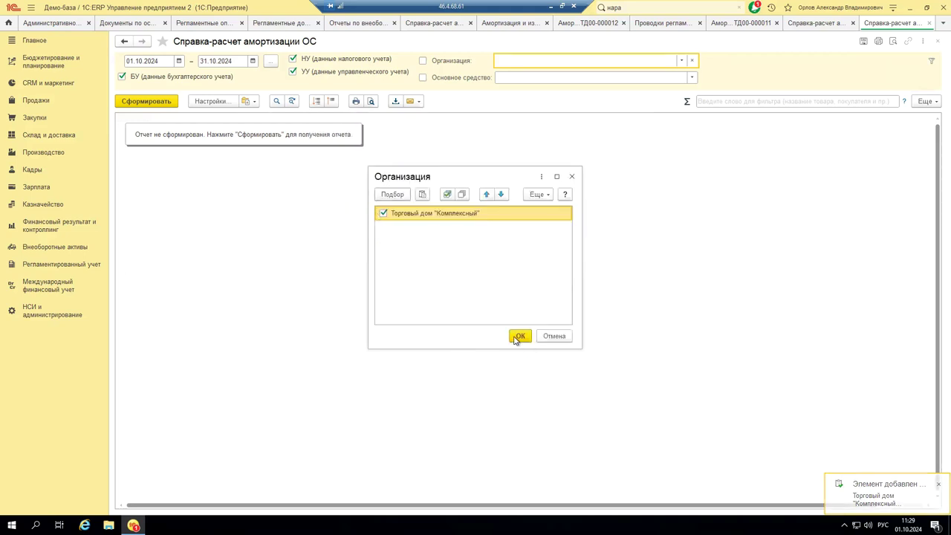
click(512, 336)
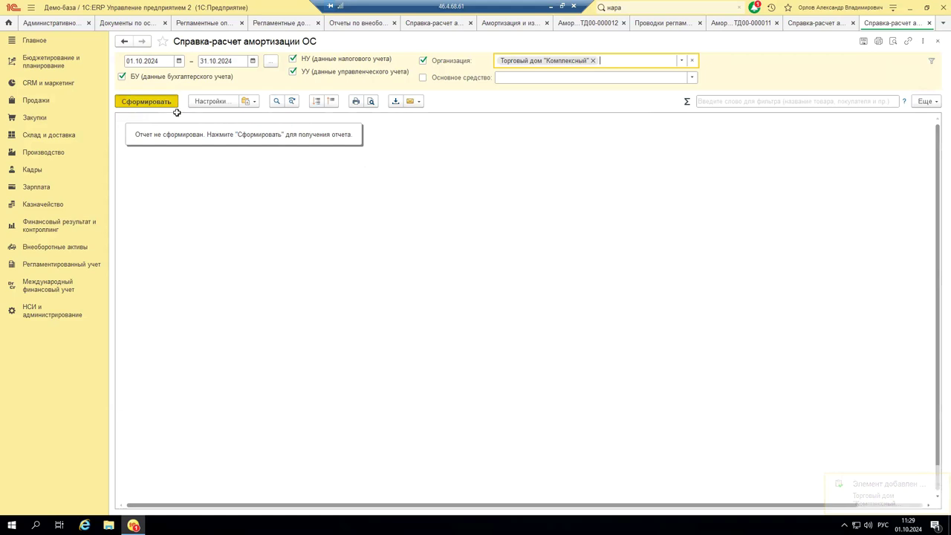
key(ctrl+Return)
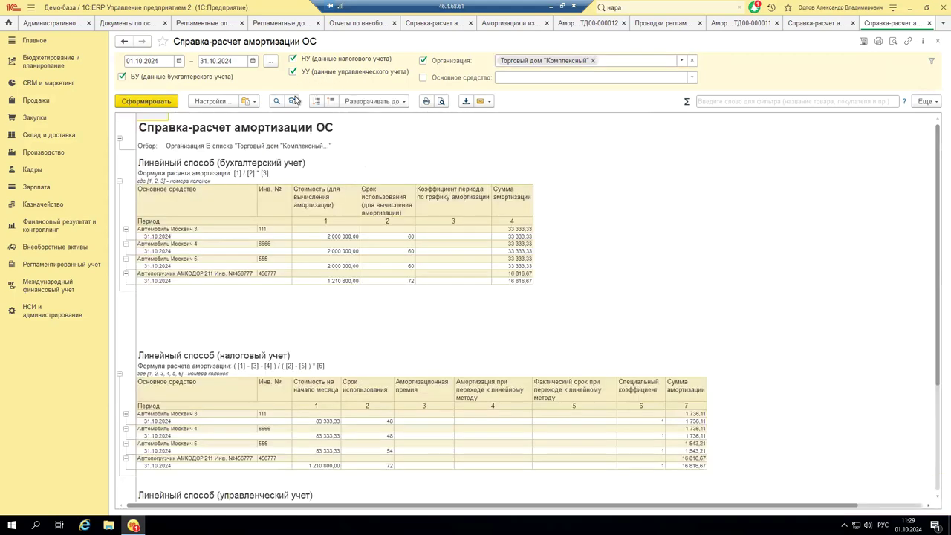
Generate the depreciation report with only БУ data, and again with only УУ data.
click(294, 72)
click(293, 59)
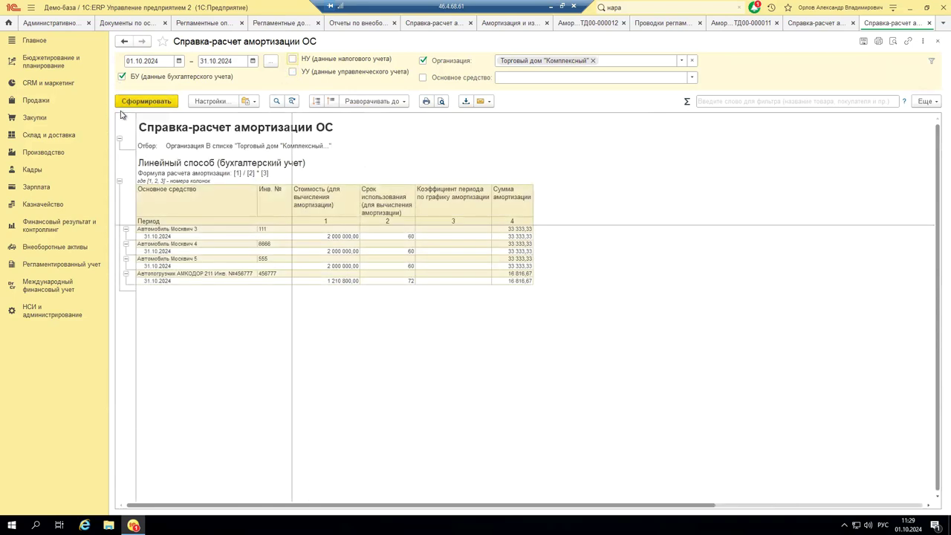
click(292, 71)
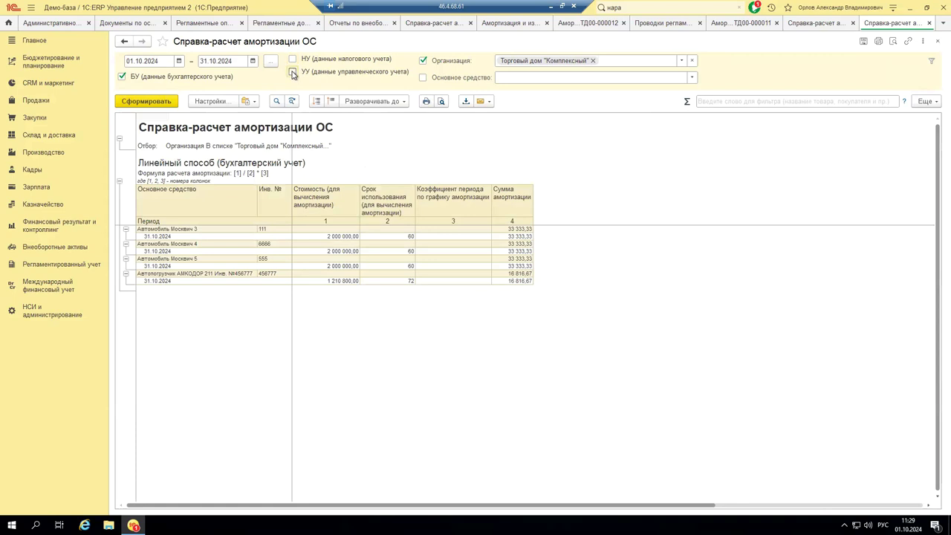
click(122, 77)
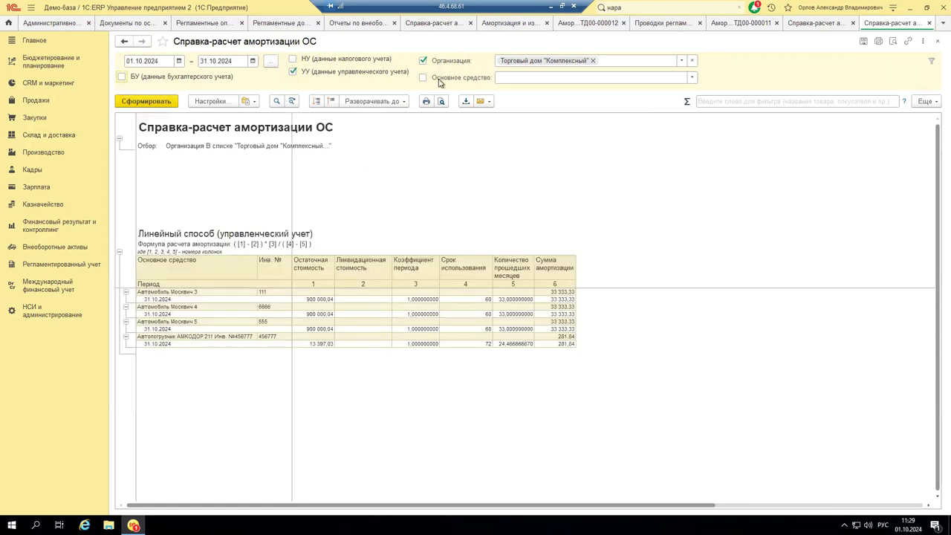
Include БУ data again alongside УУ, turn off the Организация filter and regenerate the depreciation report.
click(122, 76)
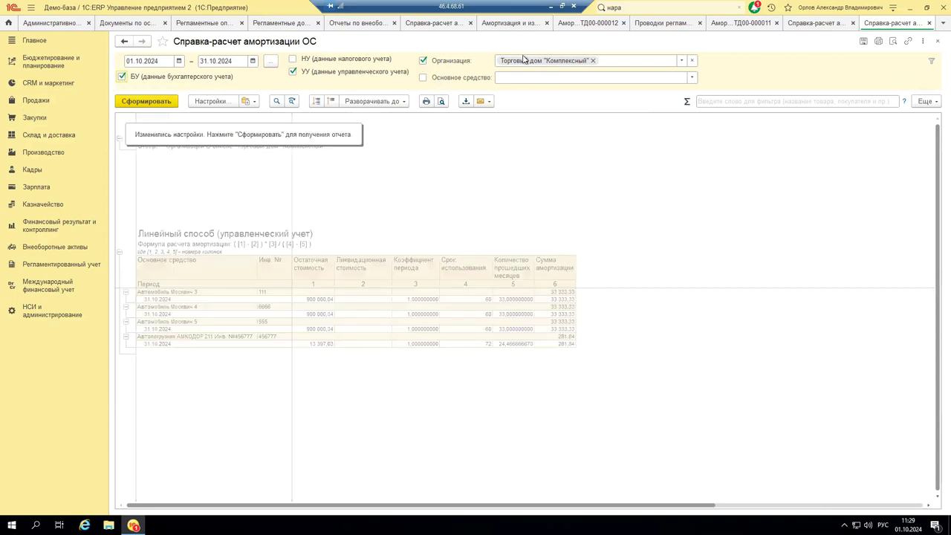
click(423, 61)
click(157, 106)
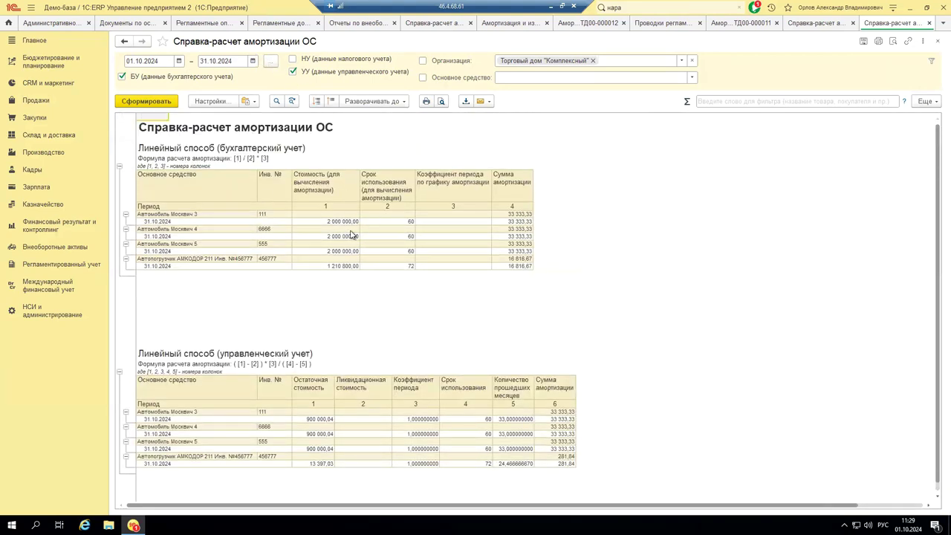
Set the report period to January 2022 (01.01.2022–31.01.2022) and generate the depreciation report.
click(266, 65)
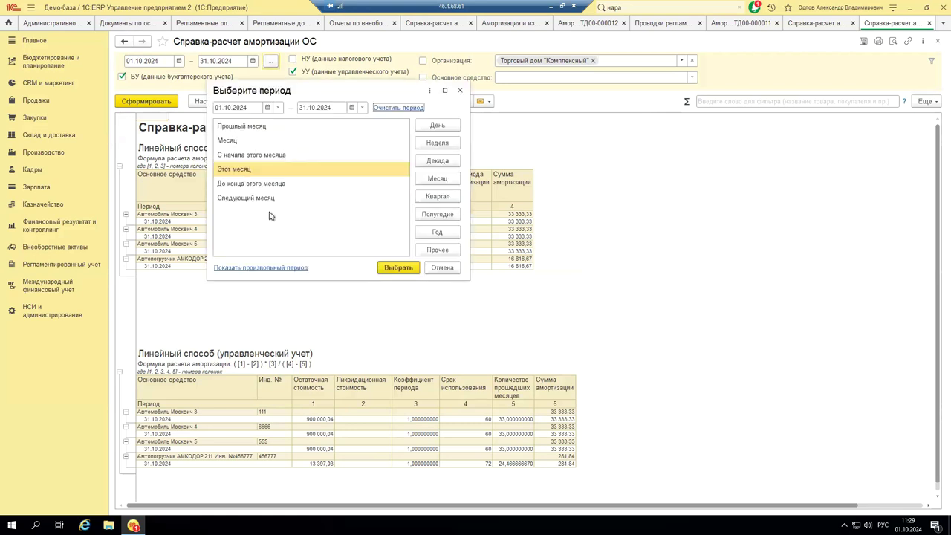
click(268, 269)
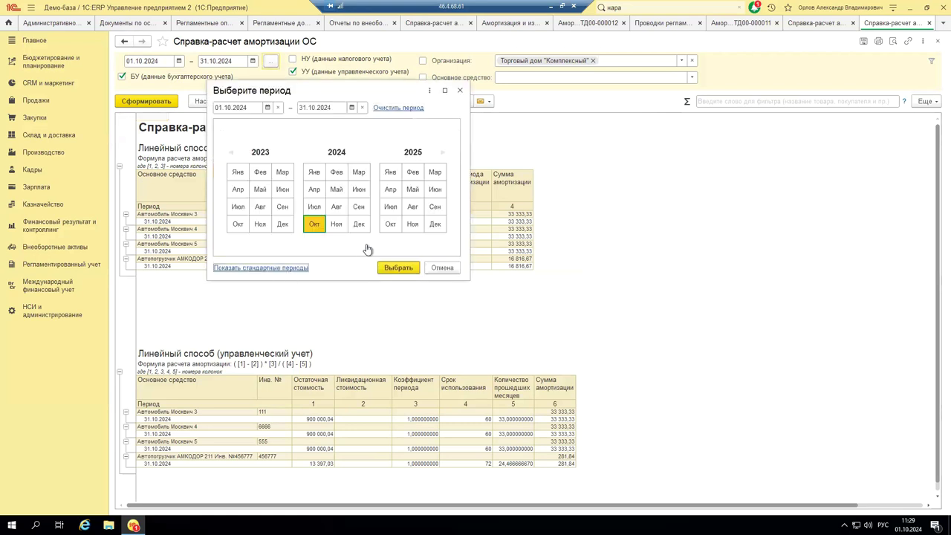
click(250, 268)
click(248, 269)
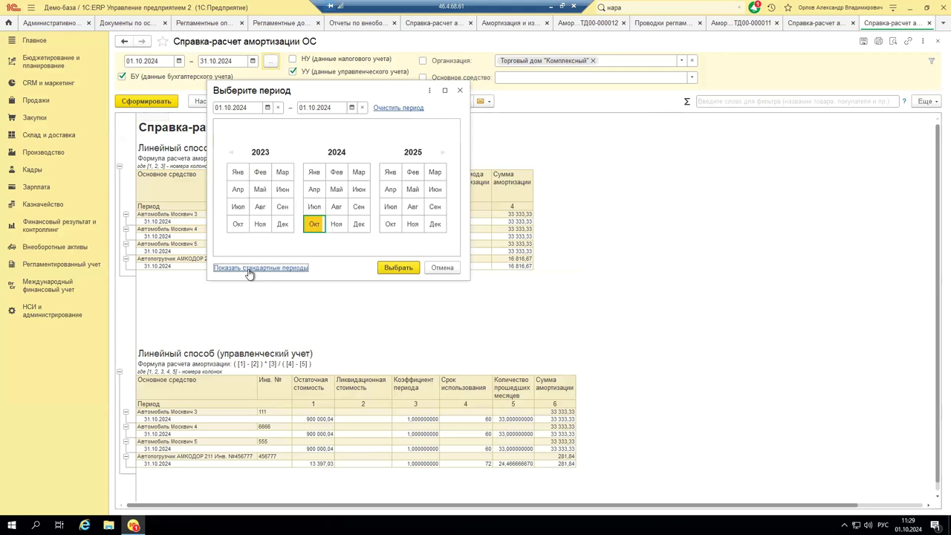
click(231, 155)
click(237, 171)
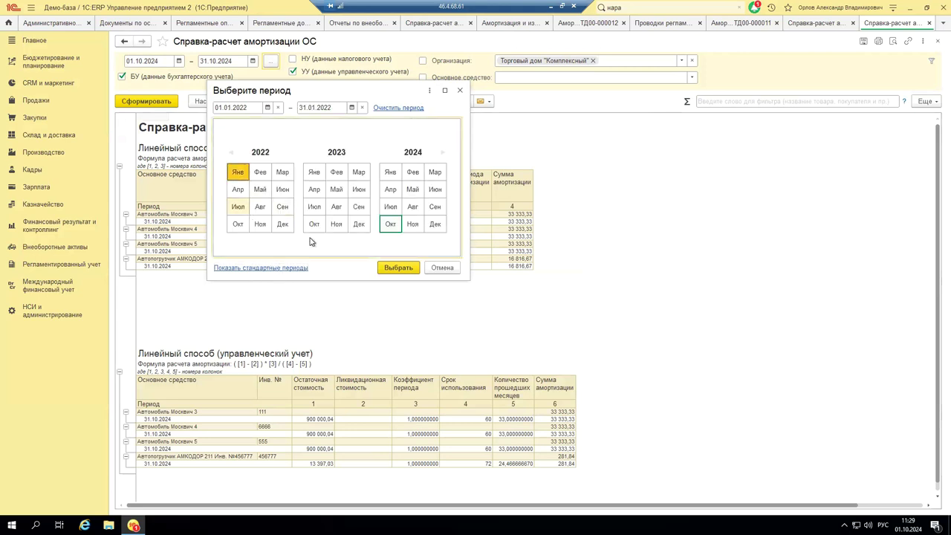
click(398, 267)
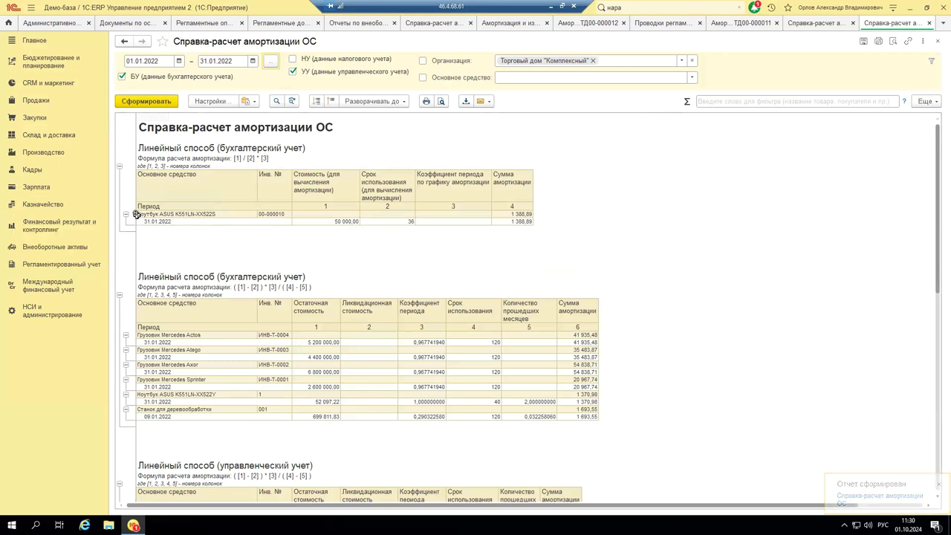
Examine the January 2022 depreciation rows in the accounting and management accounting sections of the report.
drag(136, 214, 565, 223)
scroll(310, 180, down, 1)
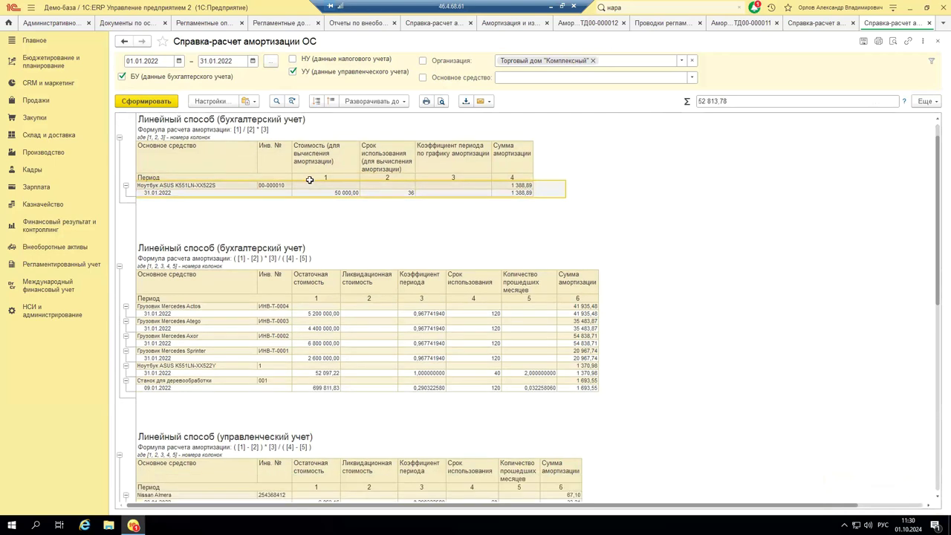
scroll(309, 180, down, 3)
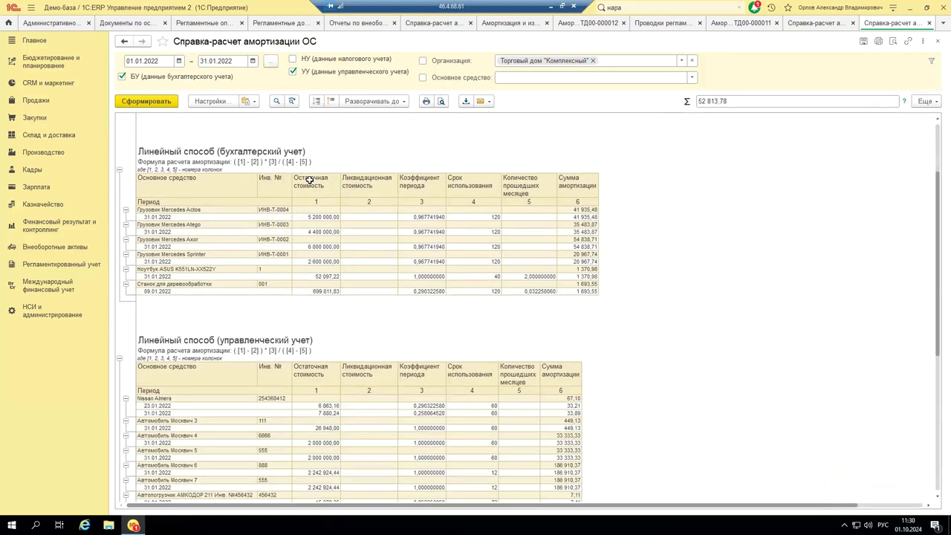
scroll(200, 221, down, 12)
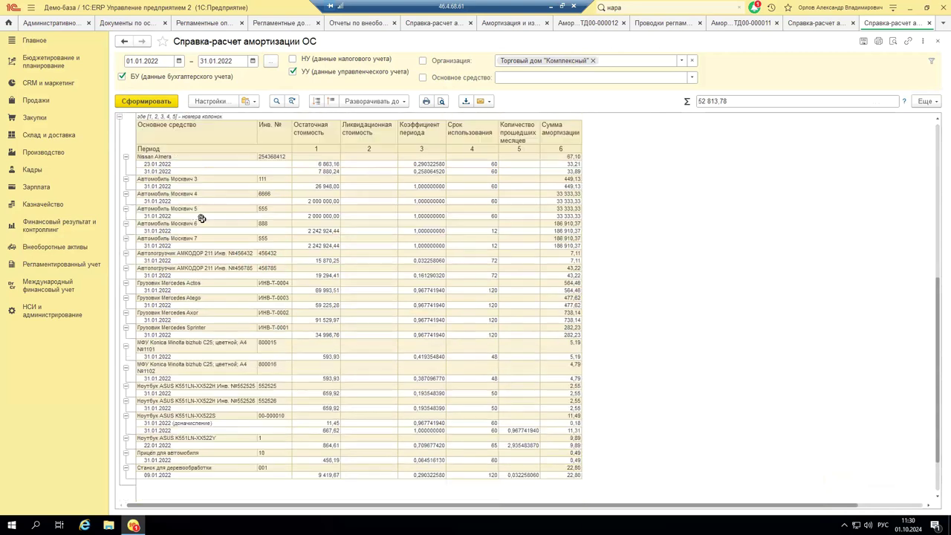
scroll(159, 210, up, 4)
scroll(240, 202, up, 12)
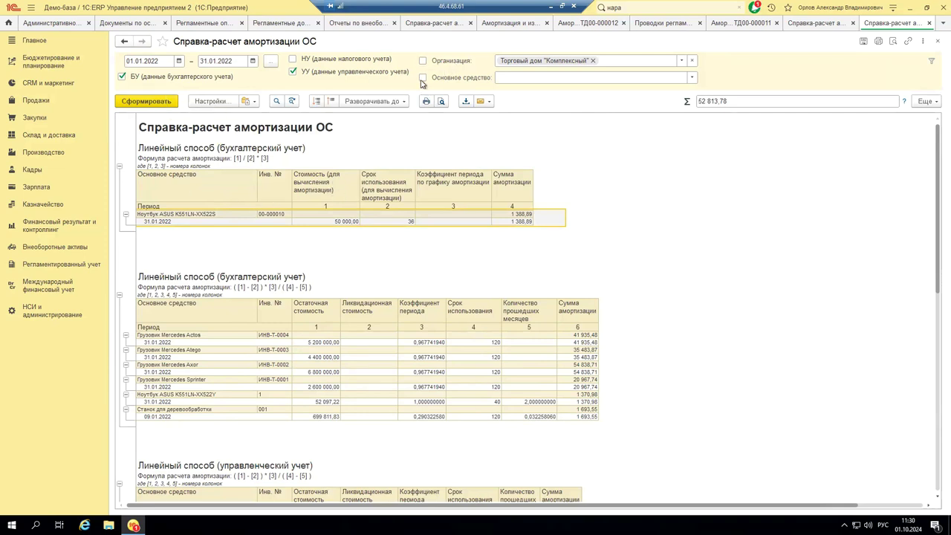
Filter the report by the fixed asset Автомобиль Москвич 3 from the Автомобиль Москвич group and regenerate it.
click(691, 78)
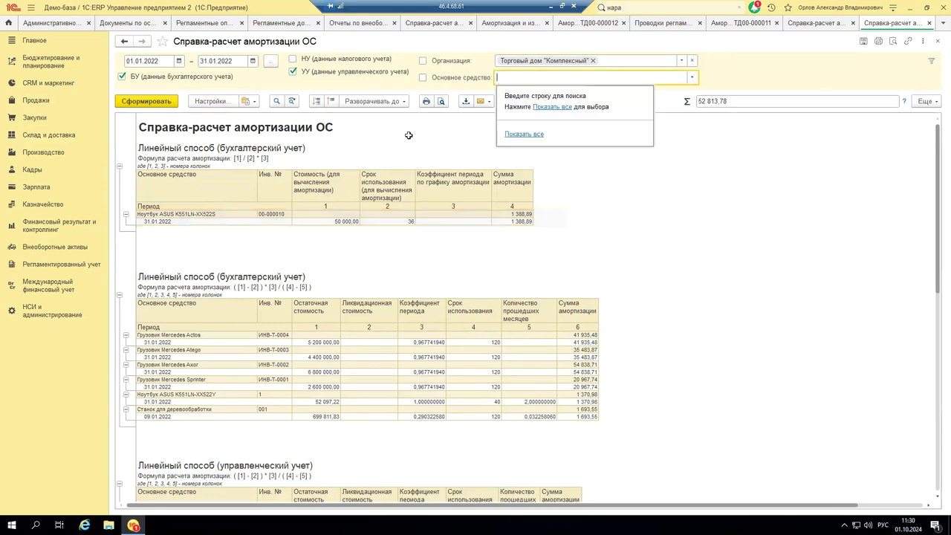
click(520, 134)
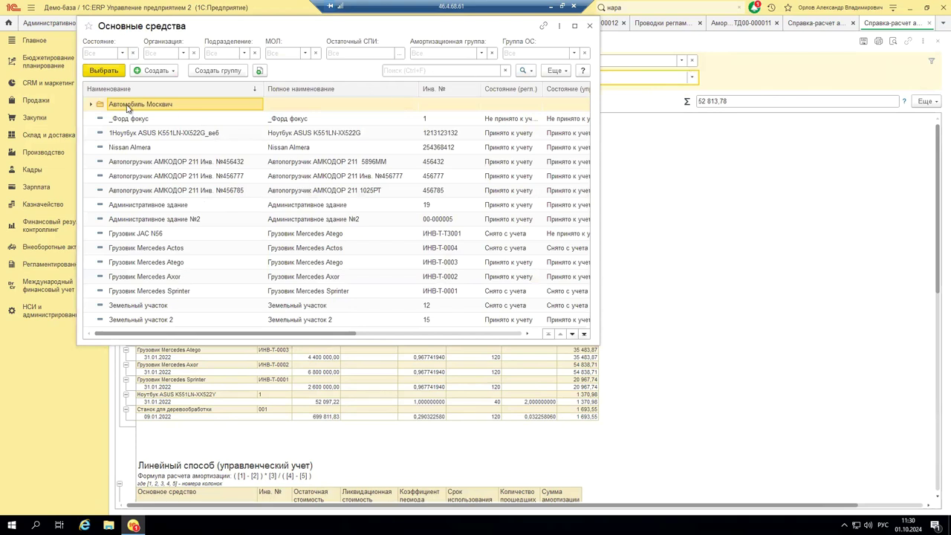
click(93, 104)
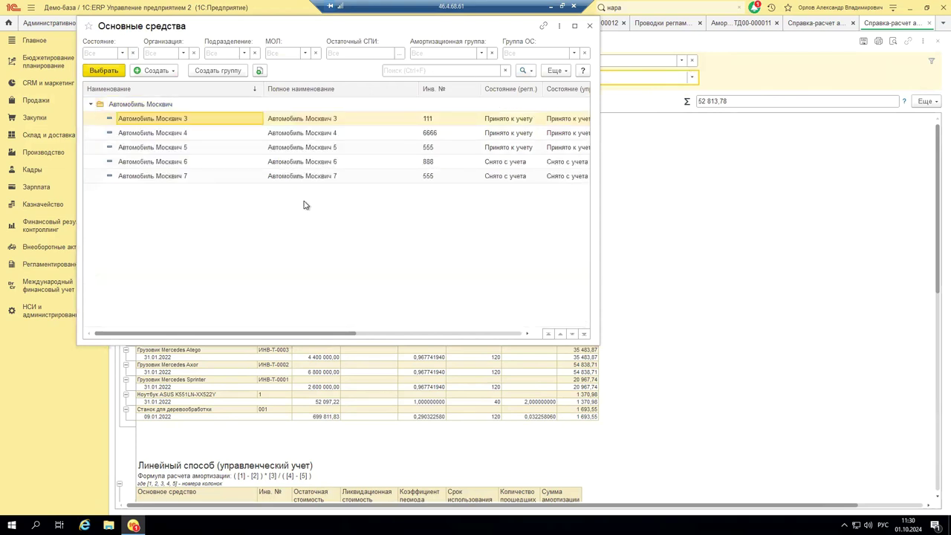
double_click(184, 121)
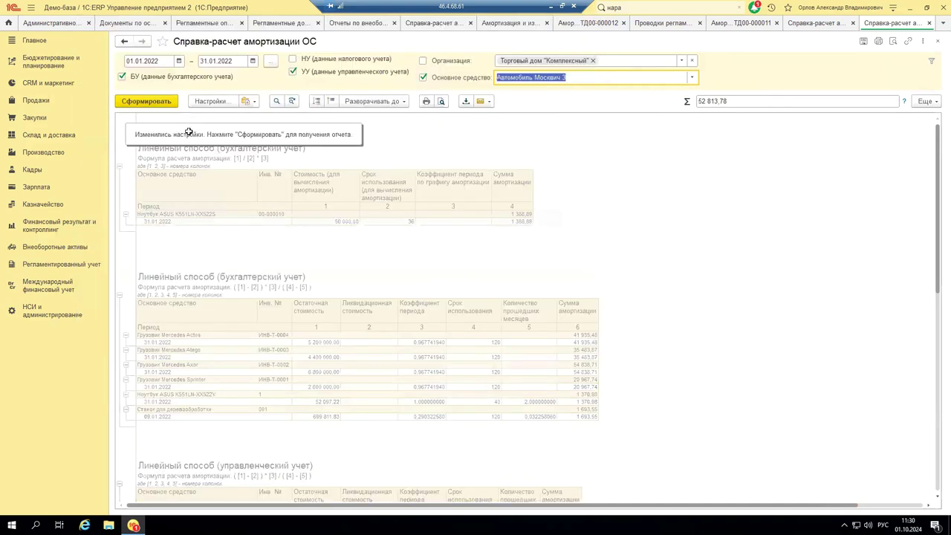
click(152, 103)
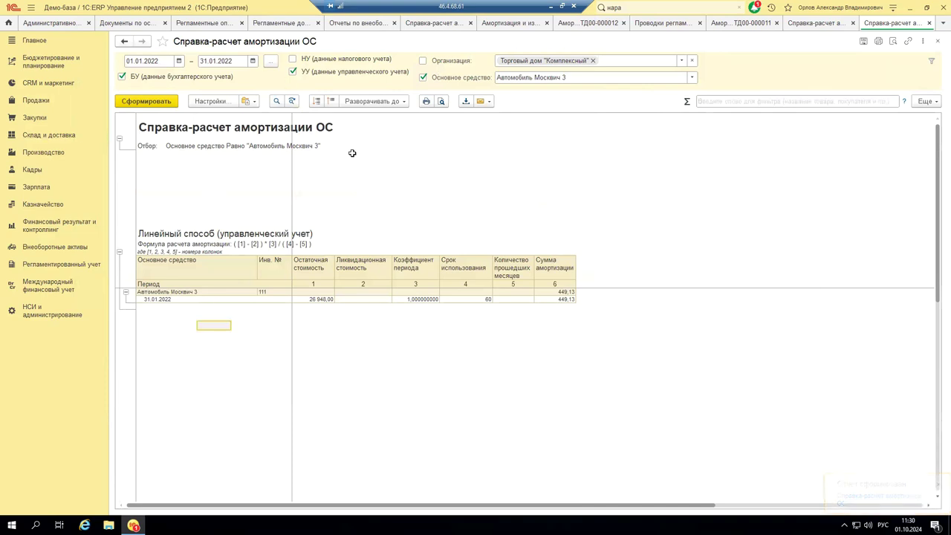
Extend the report period to 01.01.2022–31.12.2023, regenerate it and examine the monthly cost, useful life and depreciation amounts.
click(271, 60)
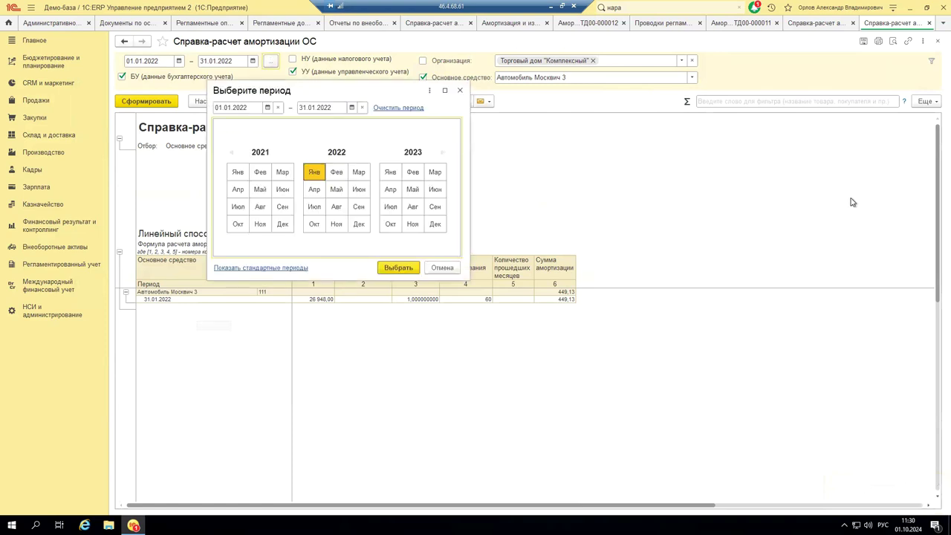
click(435, 225)
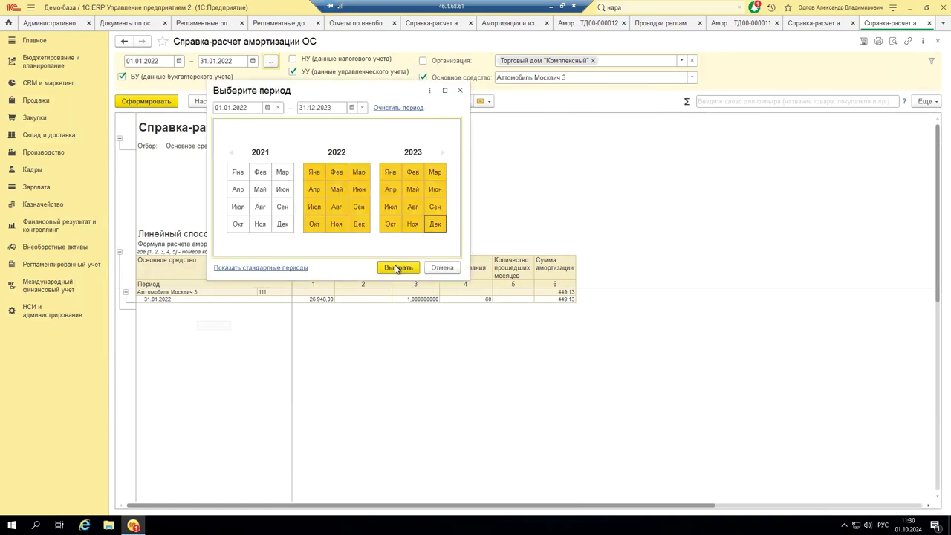
click(398, 267)
click(147, 106)
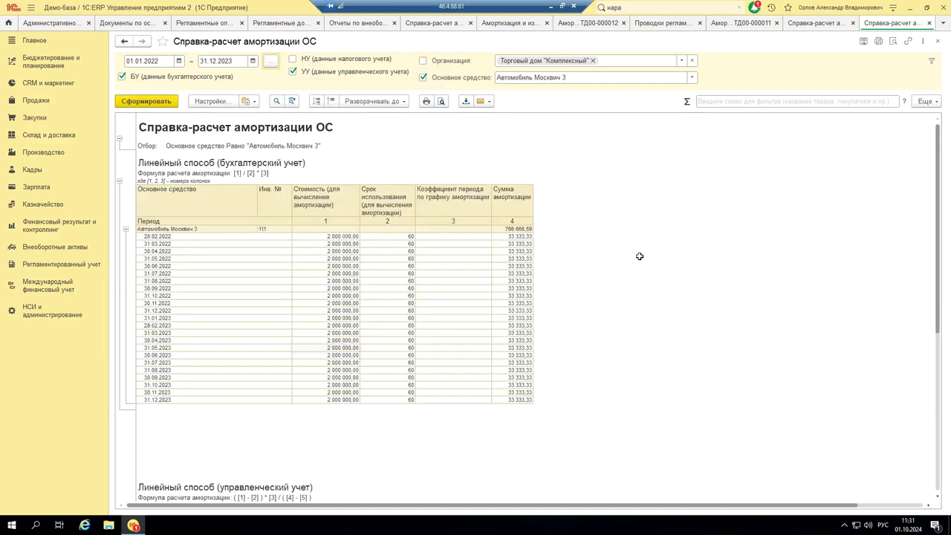
drag(172, 251, 392, 391)
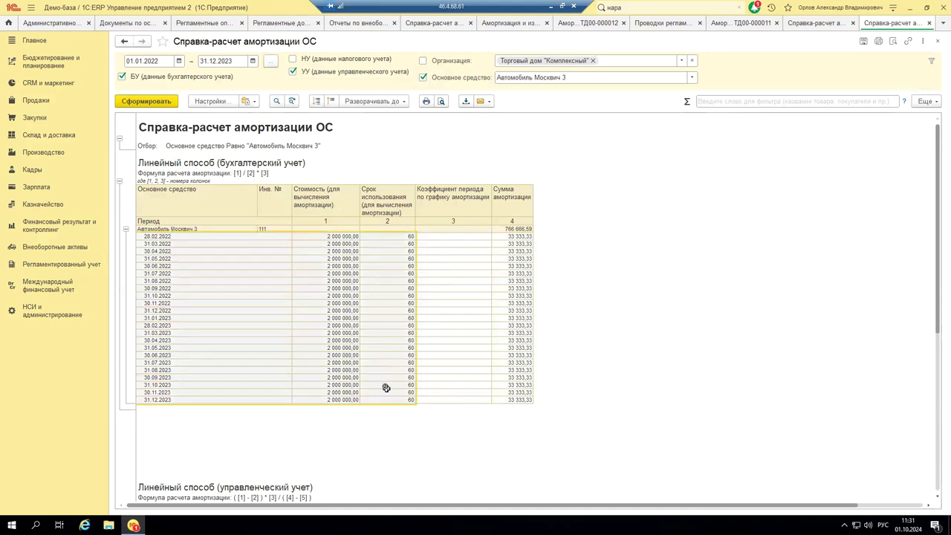
click(325, 377)
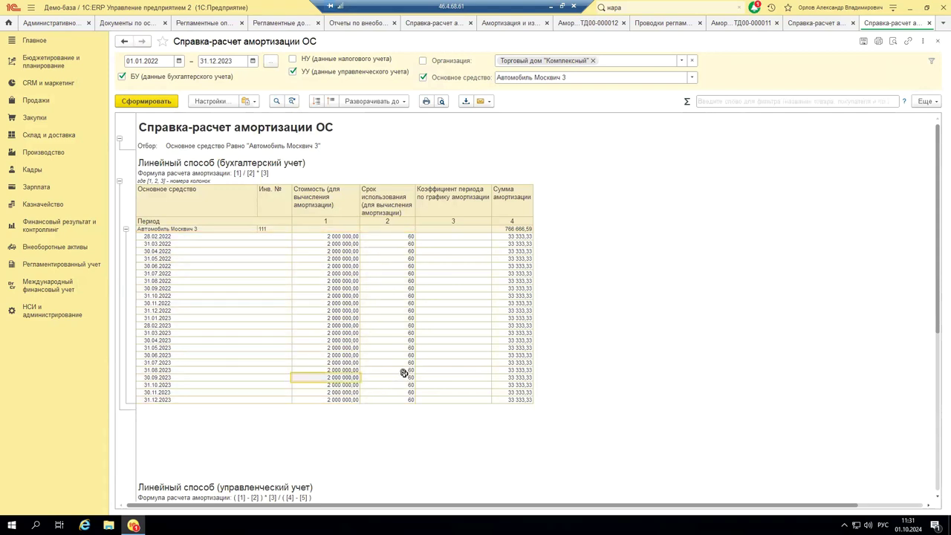
click(511, 377)
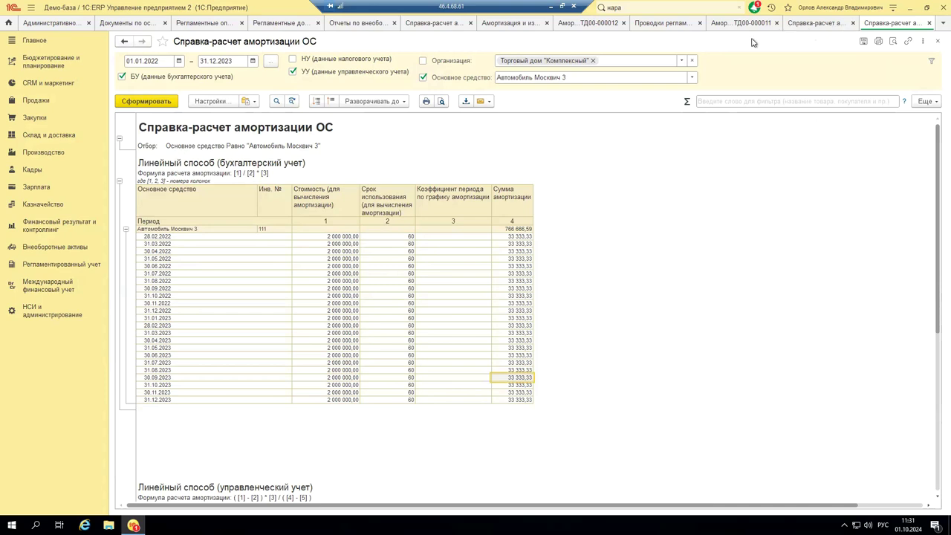
Open the Справка-расчет амортизационной премии report from the Внеоборотные активы section's reports.
click(45, 247)
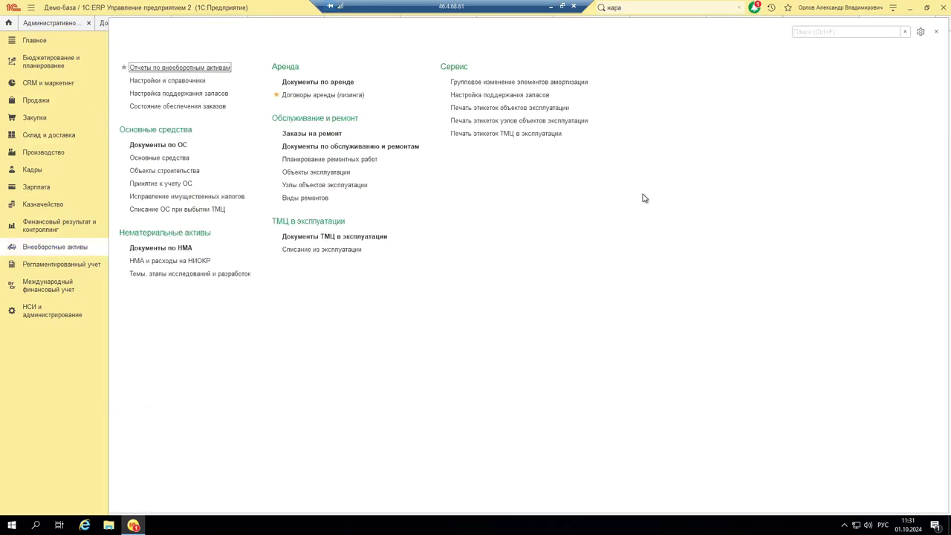
click(562, 212)
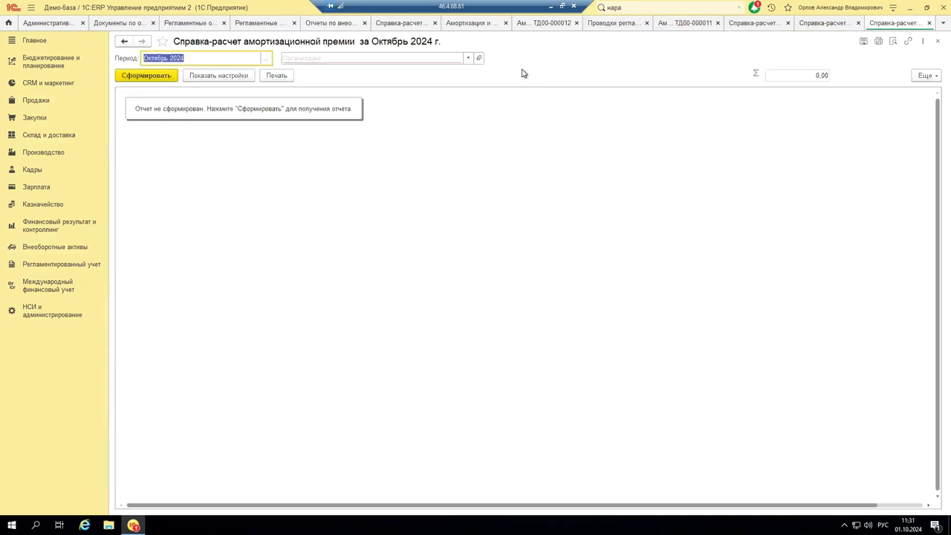
Generate the Справка-расчет амортизационной премии report for Октябрь 2024 for the organization Торговый дом "Комплексный".
click(468, 57)
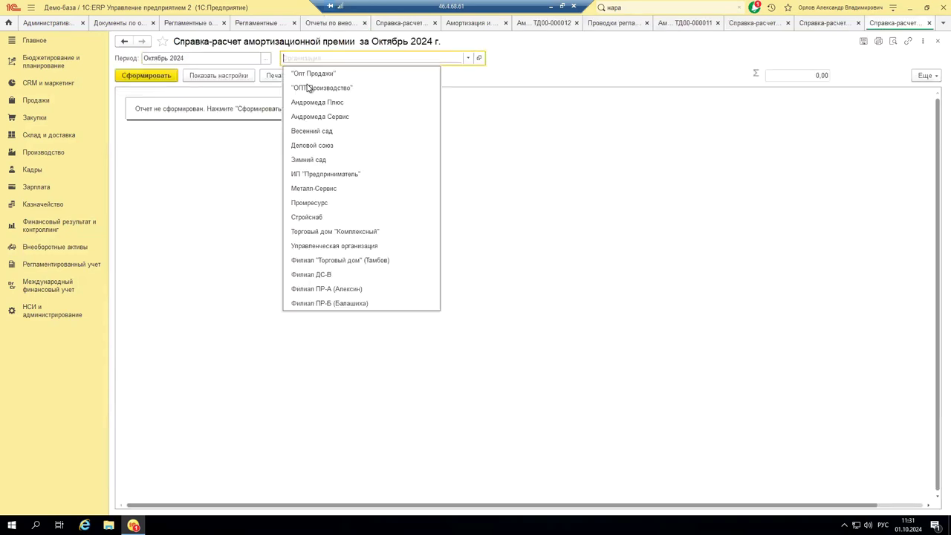
click(324, 231)
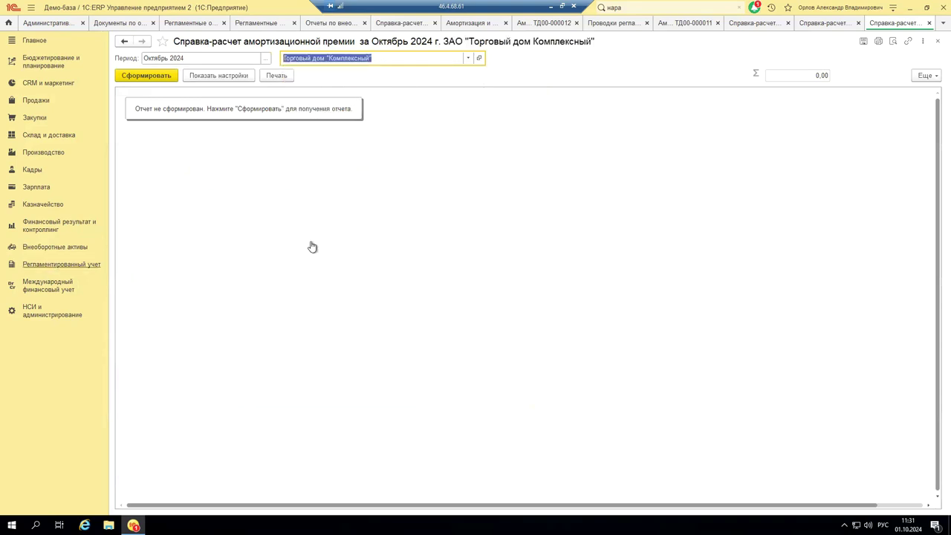
click(149, 76)
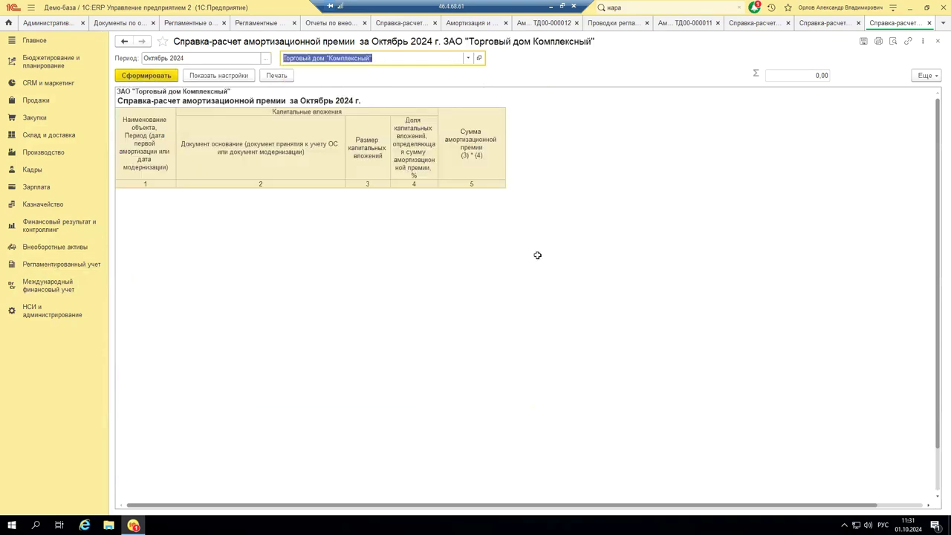
Examine the filter fields available under Объект кап.вложений in the report settings without adding one, and close the report.
click(226, 77)
click(140, 123)
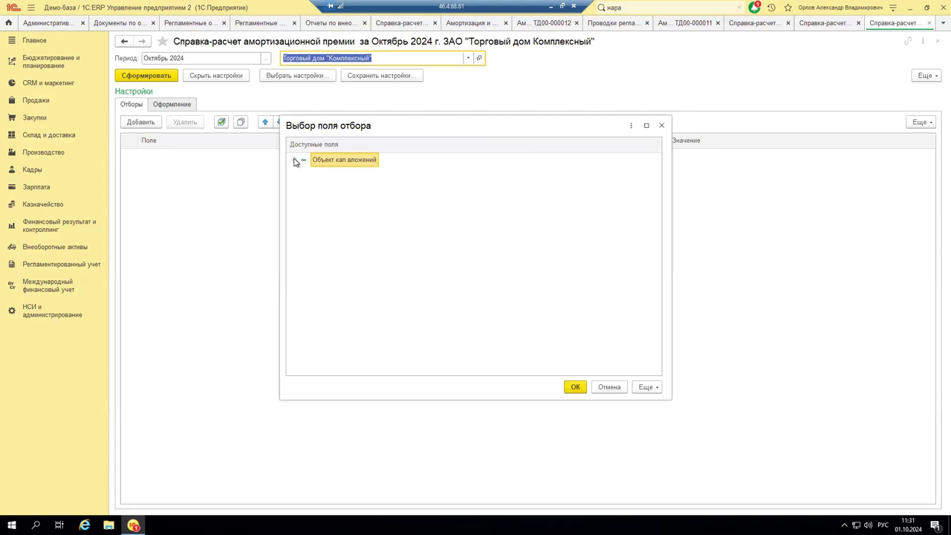
click(295, 160)
click(332, 249)
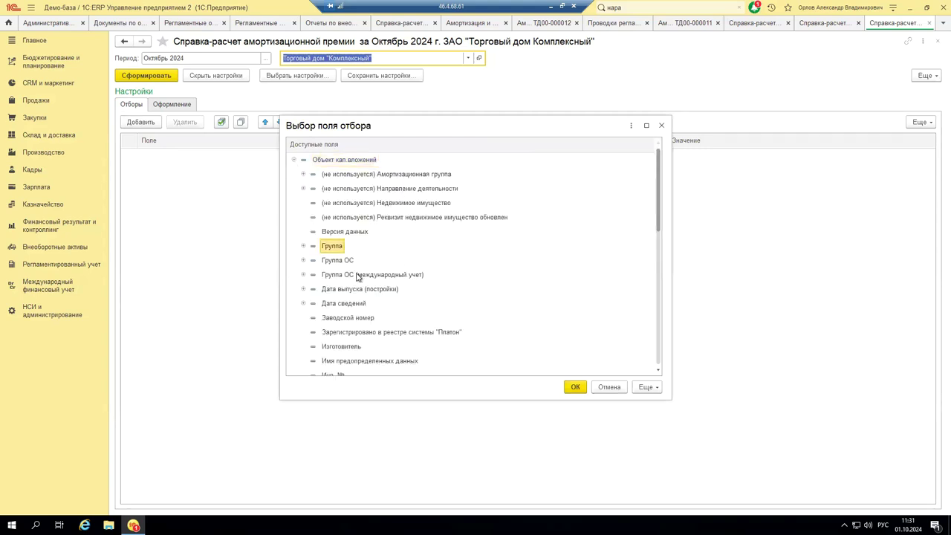
scroll(357, 277, down, 10)
scroll(353, 294, up, 8)
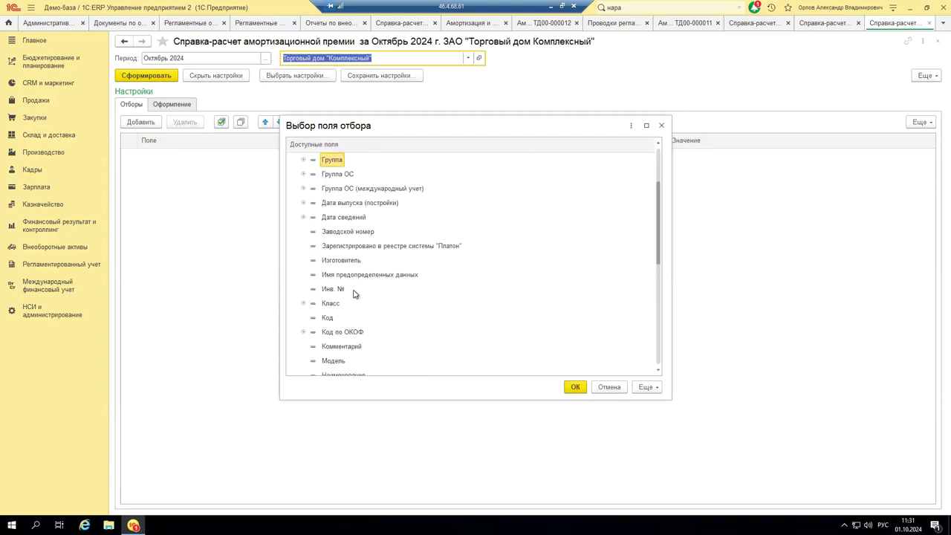
scroll(353, 293, up, 2)
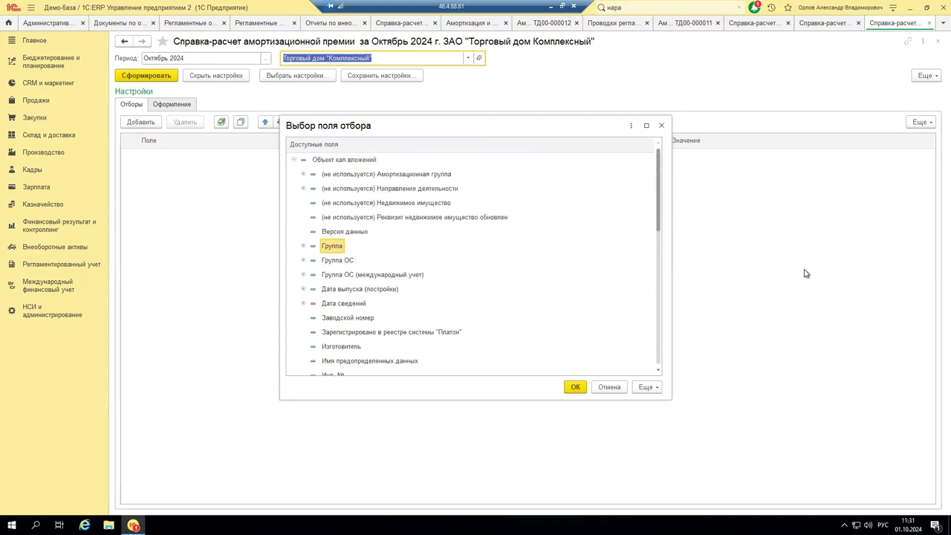
click(661, 128)
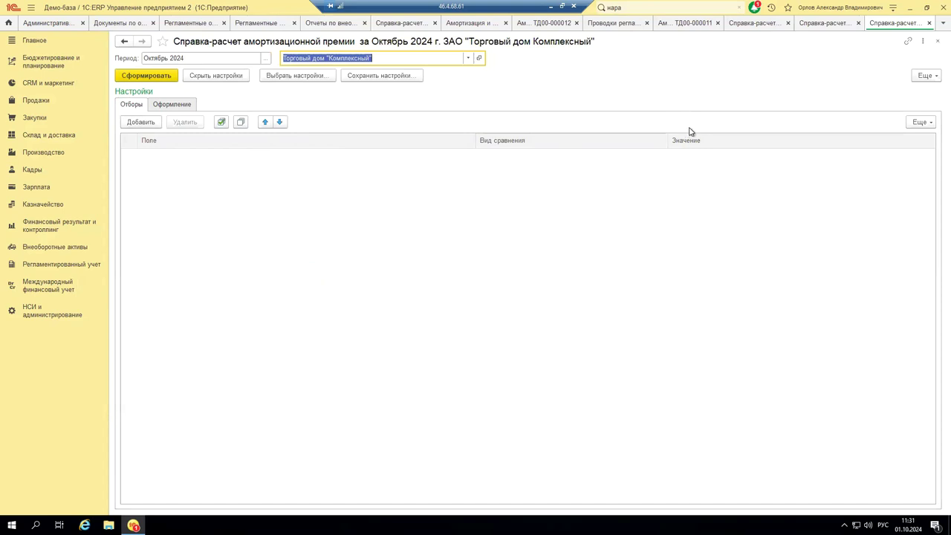
click(929, 23)
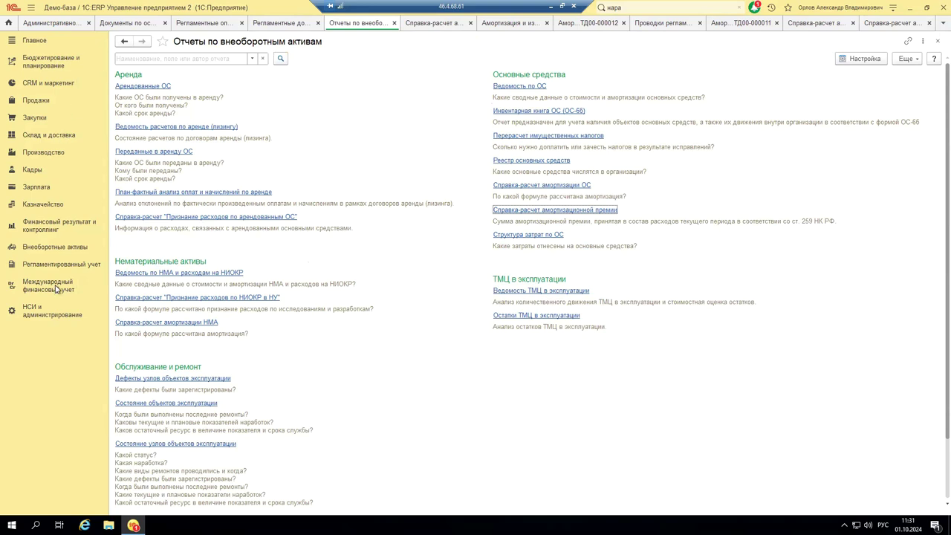
Return to the already open Документы по основным средствам list filtered by Металл-Сервис.
click(58, 248)
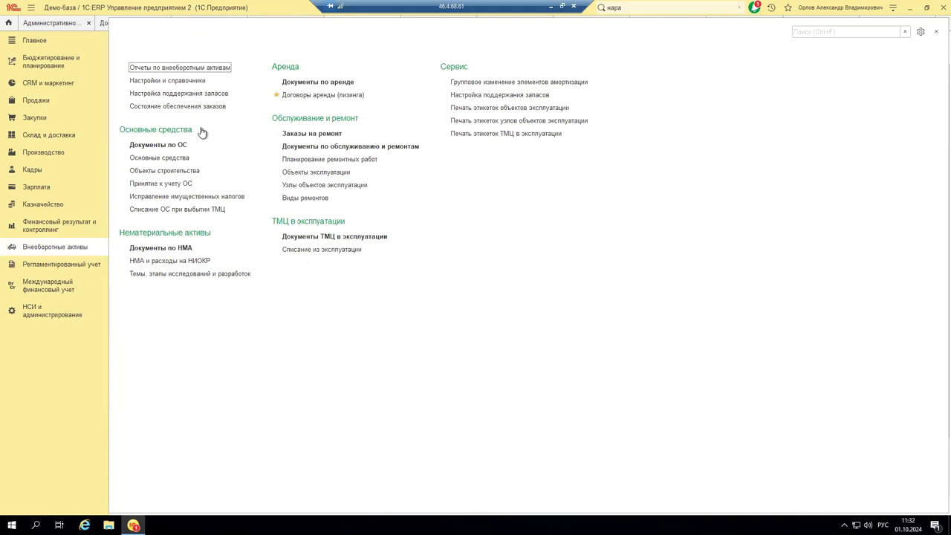
click(936, 31)
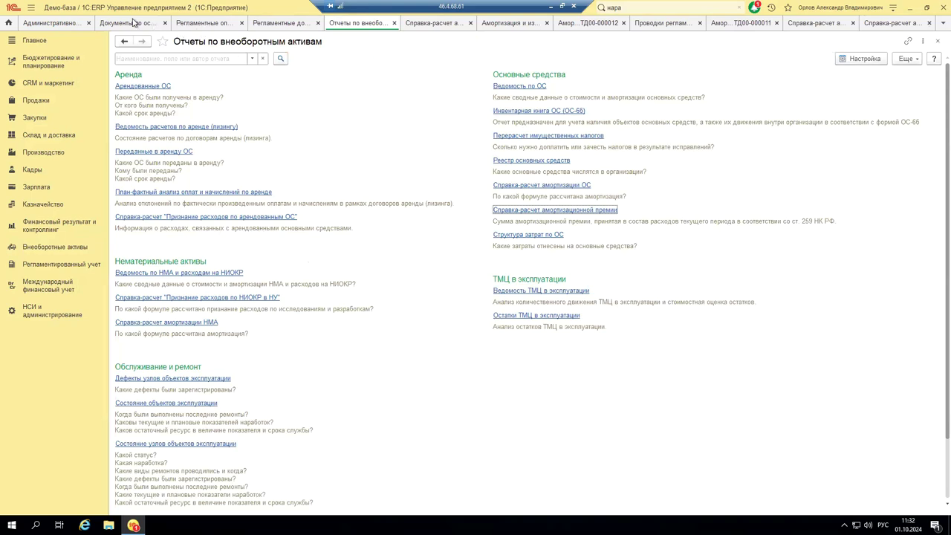
click(580, 24)
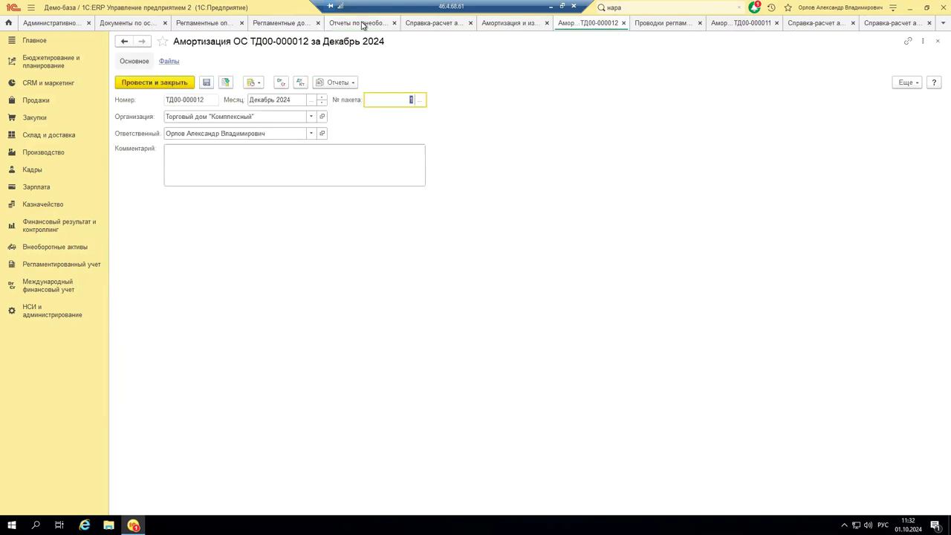
click(421, 24)
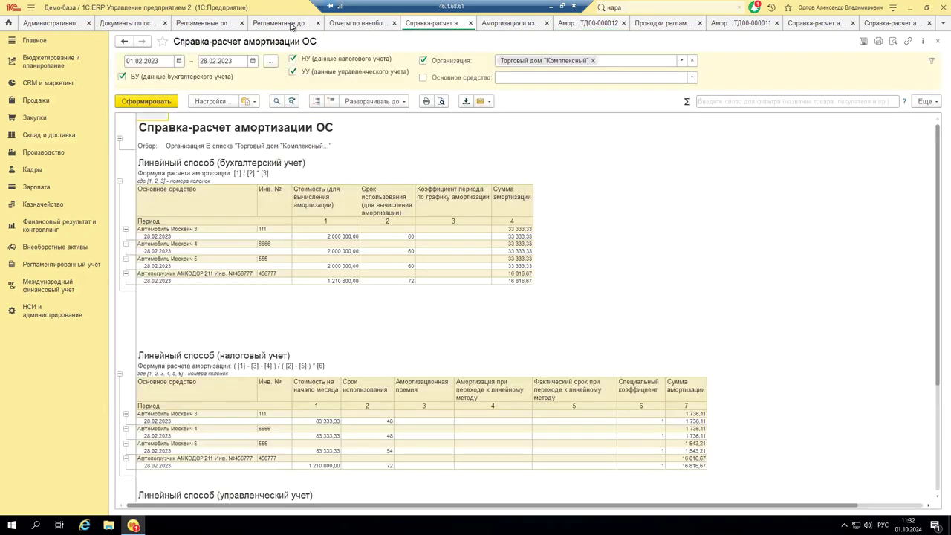
click(283, 24)
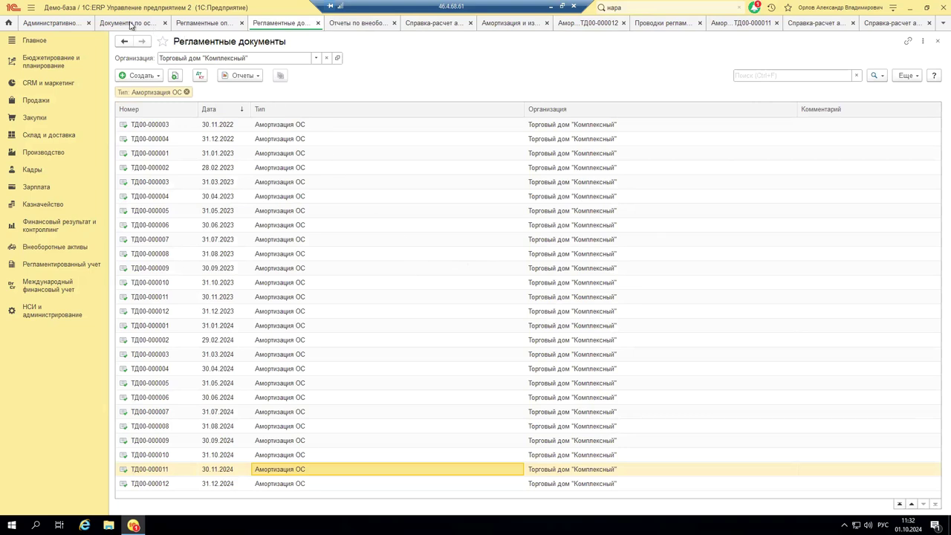
key(ctrl+Tab)
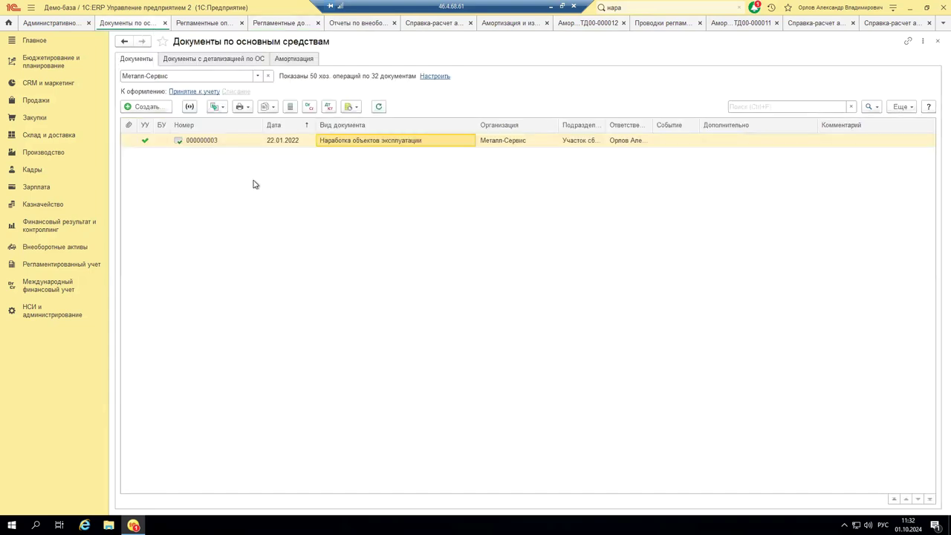
View the operating-hours rows of the Наработка объектов эксплуатации document and the card of its first welding machine, and close both.
double_click(377, 140)
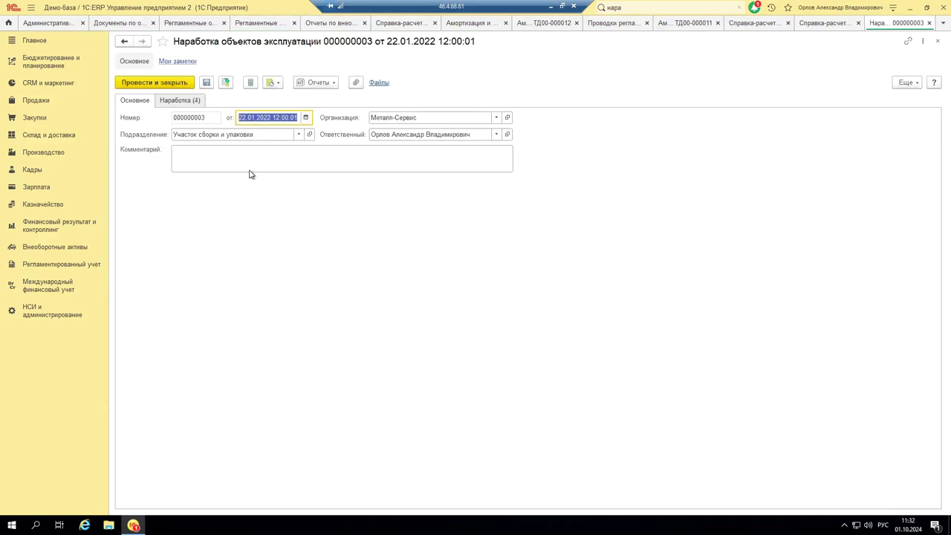
click(189, 100)
double_click(364, 153)
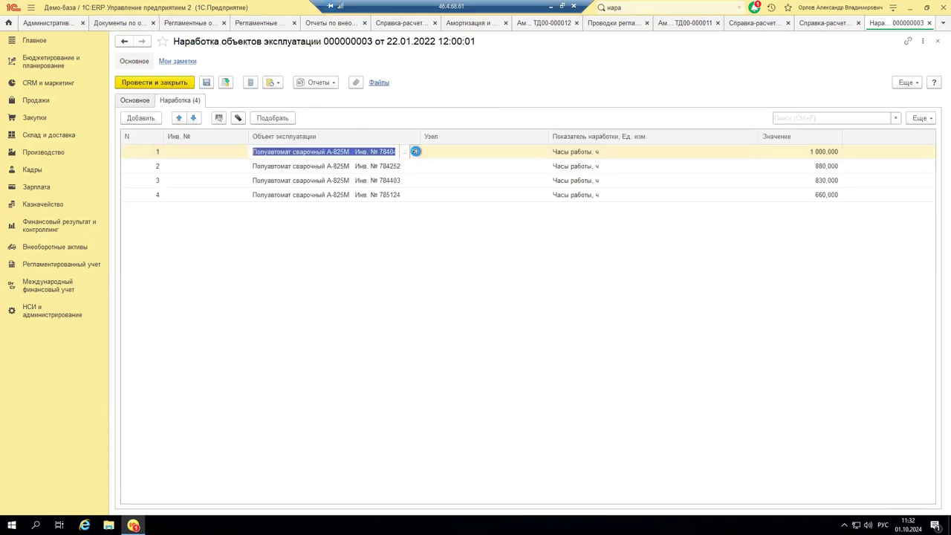
click(415, 151)
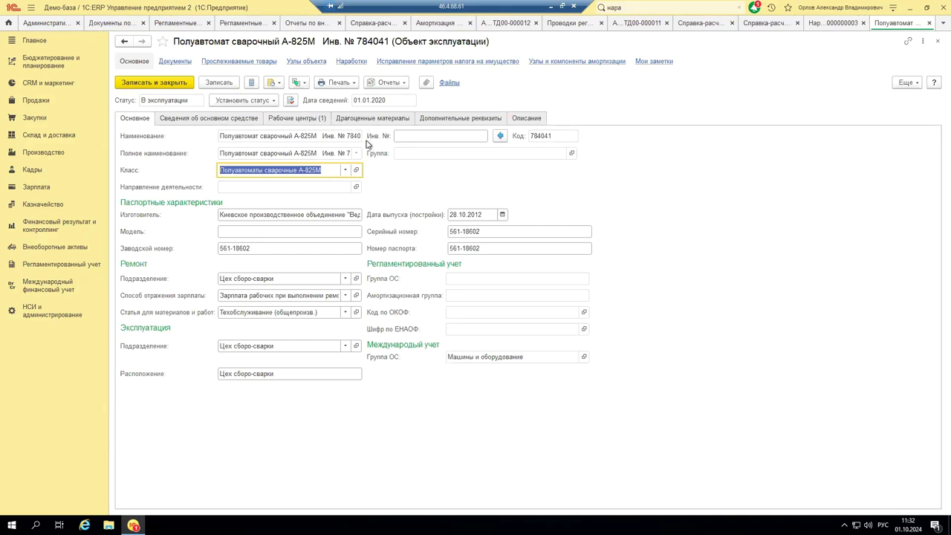
click(928, 23)
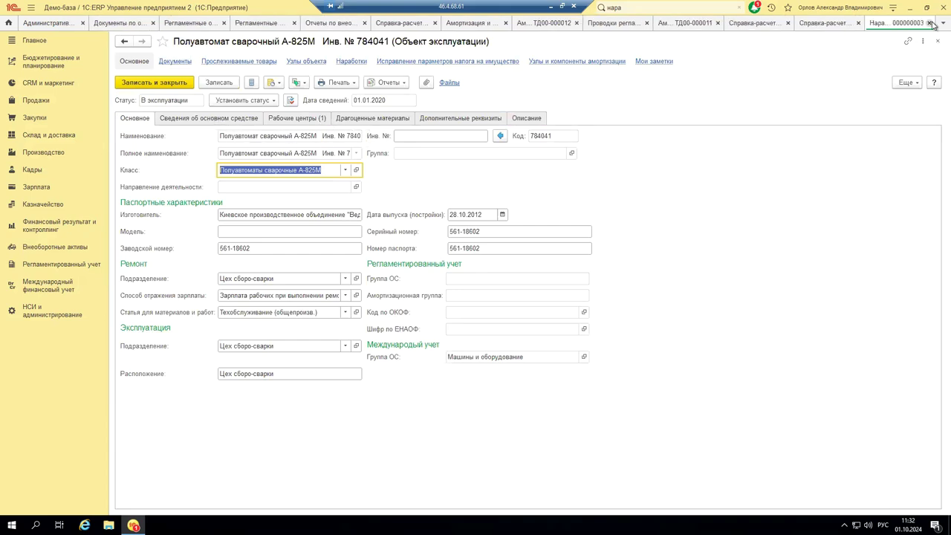
click(928, 23)
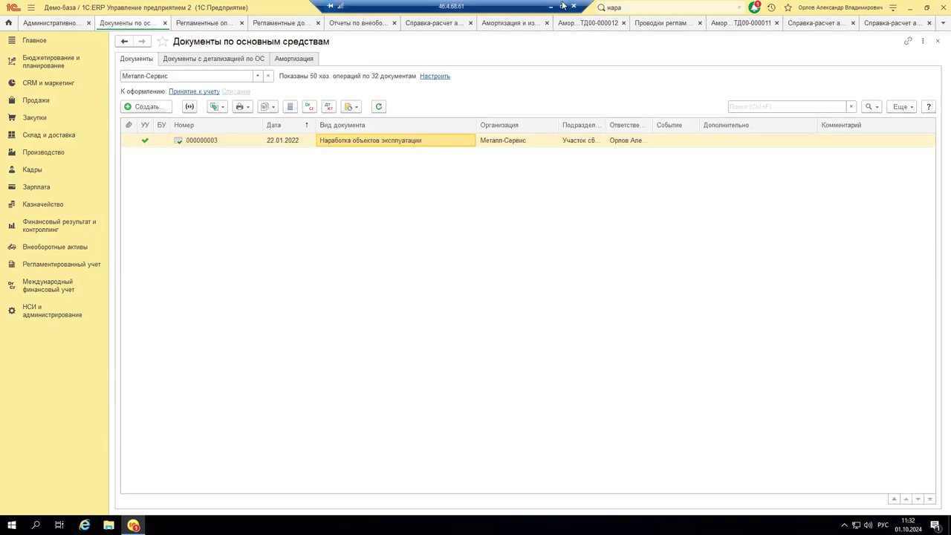